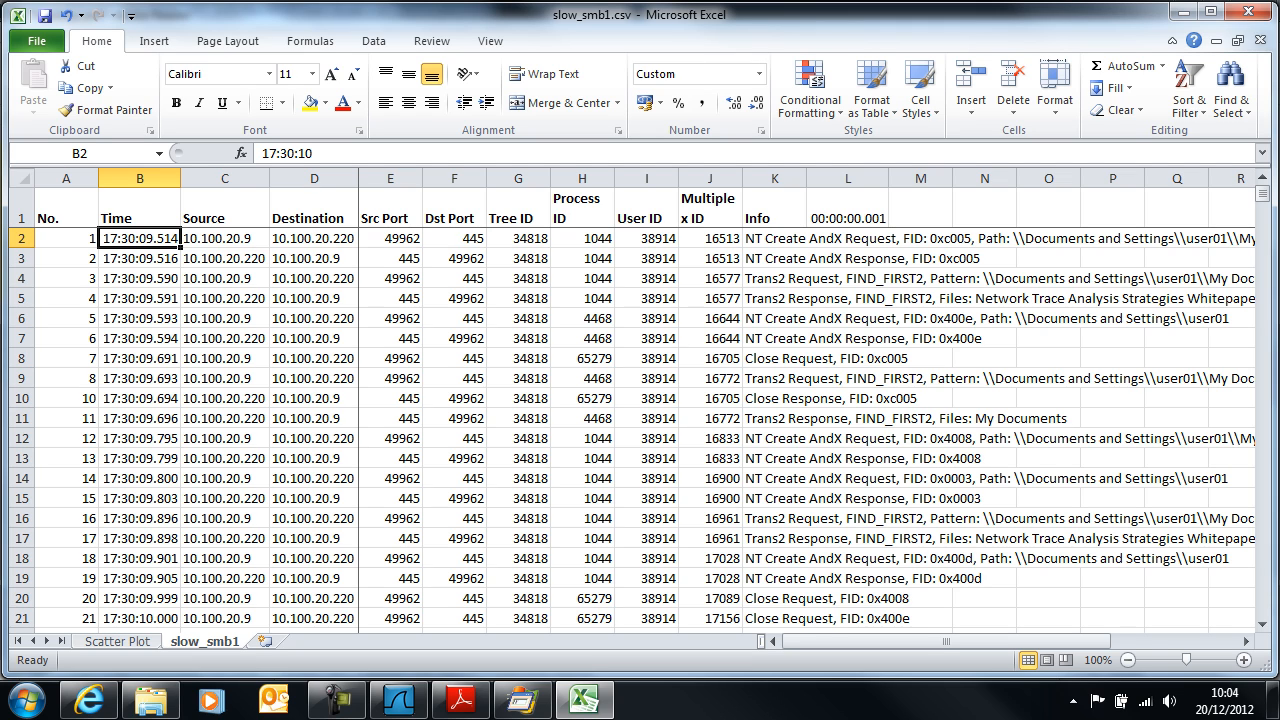
# Examine the Multiplex IDs in rows 2 to 11 to match each SMB request with its response
pyautogui.click(707, 238)
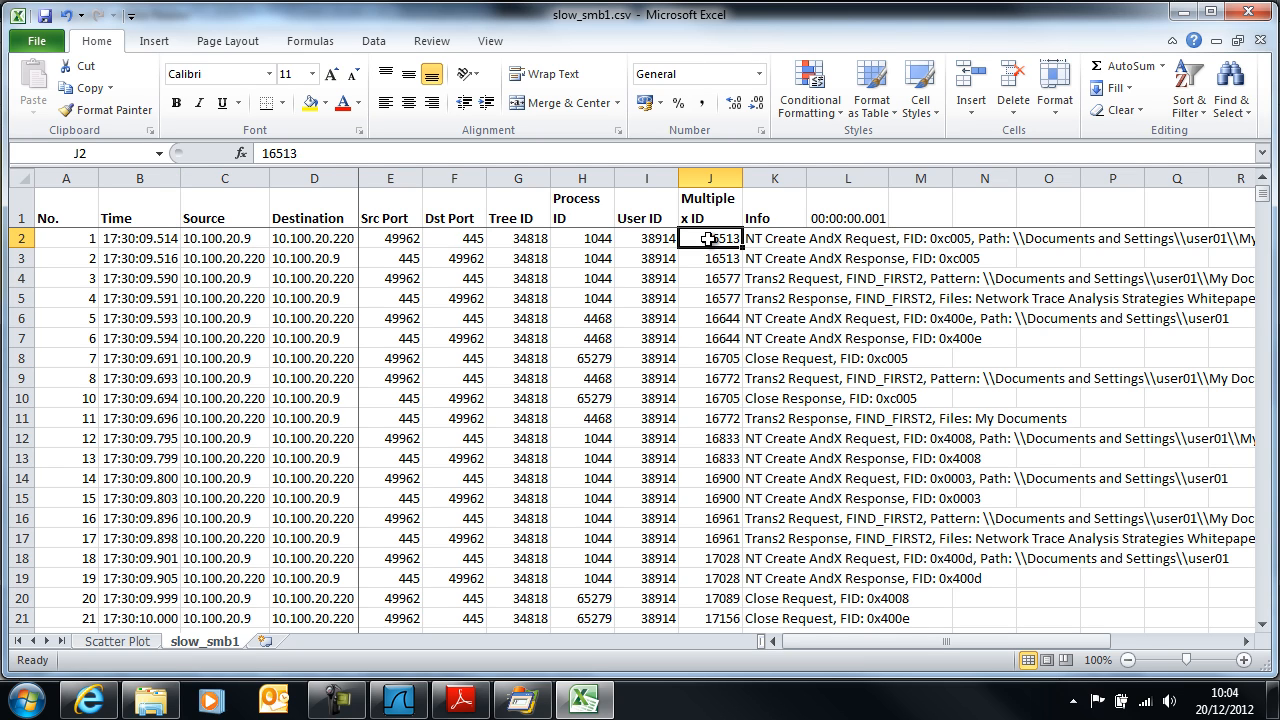
pyautogui.press('Down')
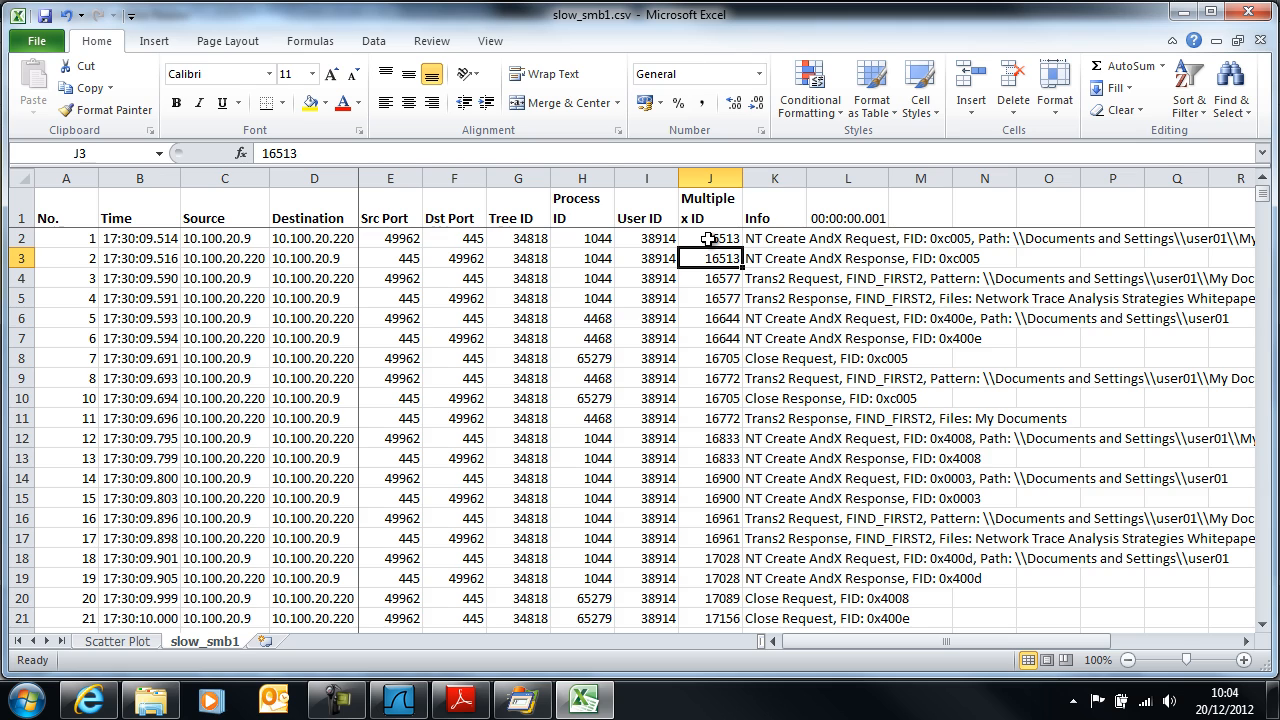
pyautogui.press('Down')
pyautogui.press('Down')
pyautogui.press('Down')
pyautogui.press('Down')
pyautogui.press('Down')
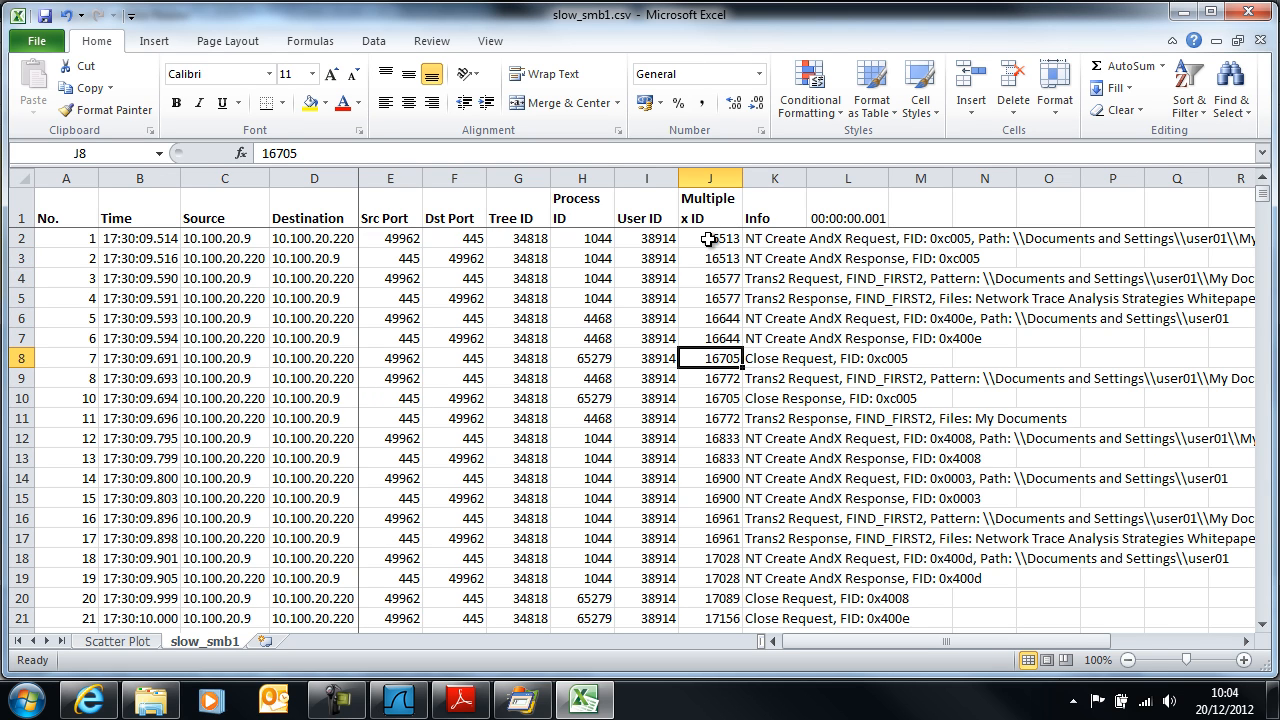
pyautogui.press('Down')
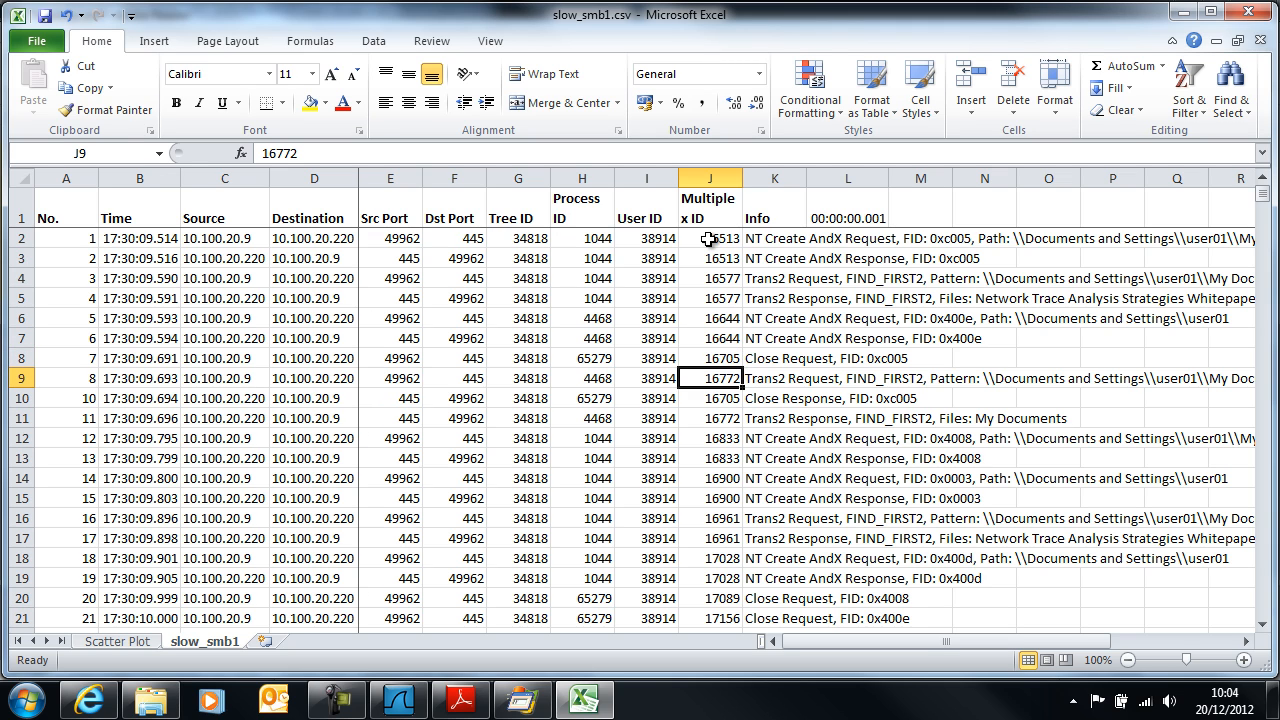
pyautogui.press('Down')
pyautogui.press('Down')
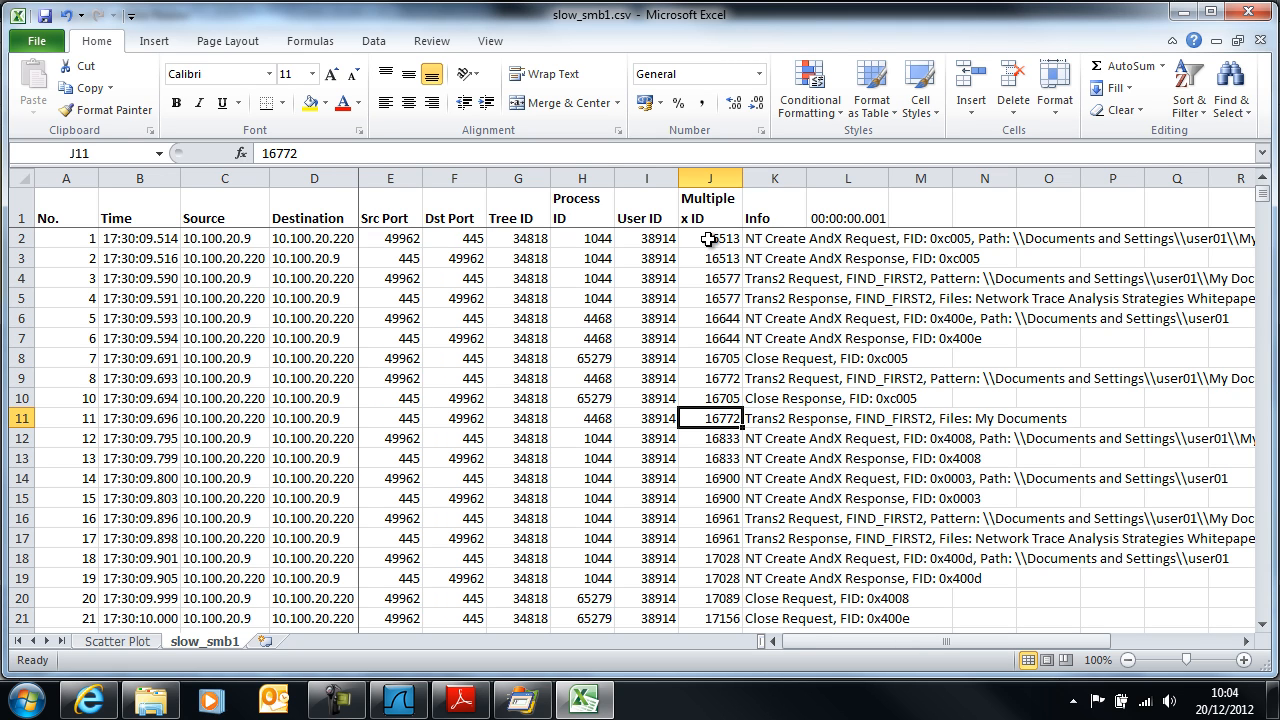
pyautogui.press('Up')
pyautogui.press('Up')
pyautogui.press('Up')
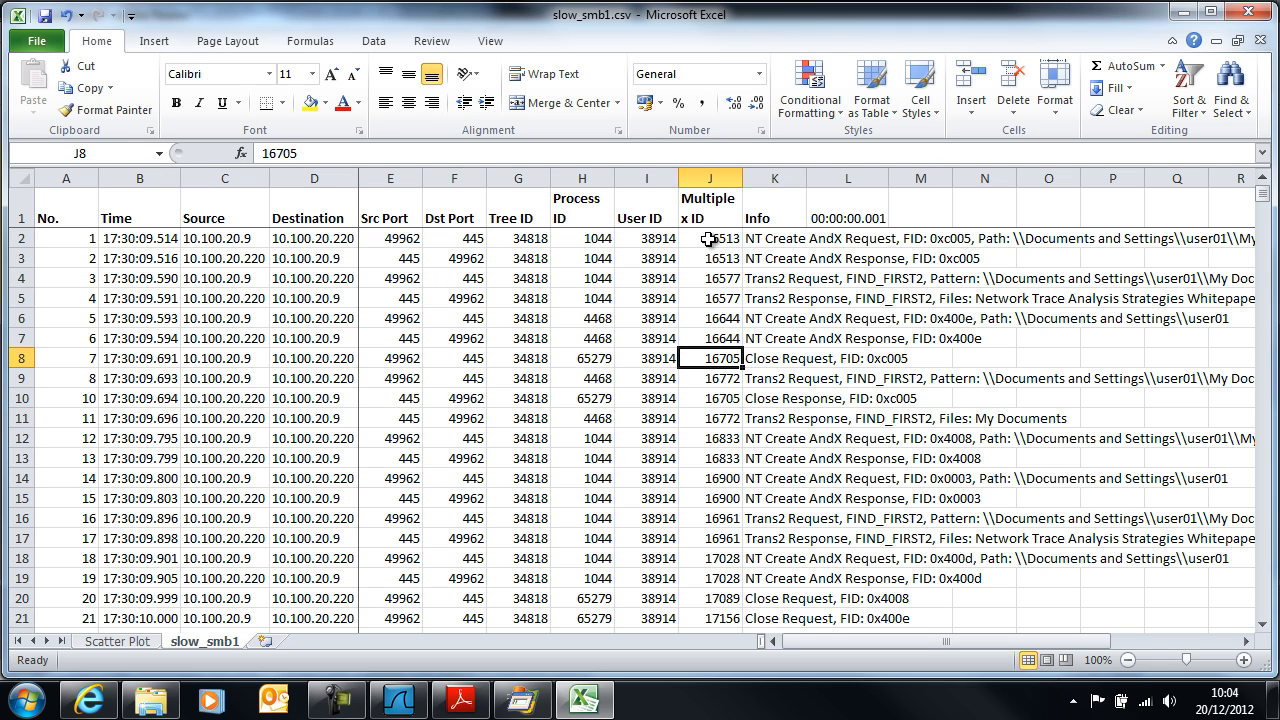
# Compare the Process, User and Multiplex IDs of the overlapping requests in rows 8 and 9
pyautogui.press('Left')
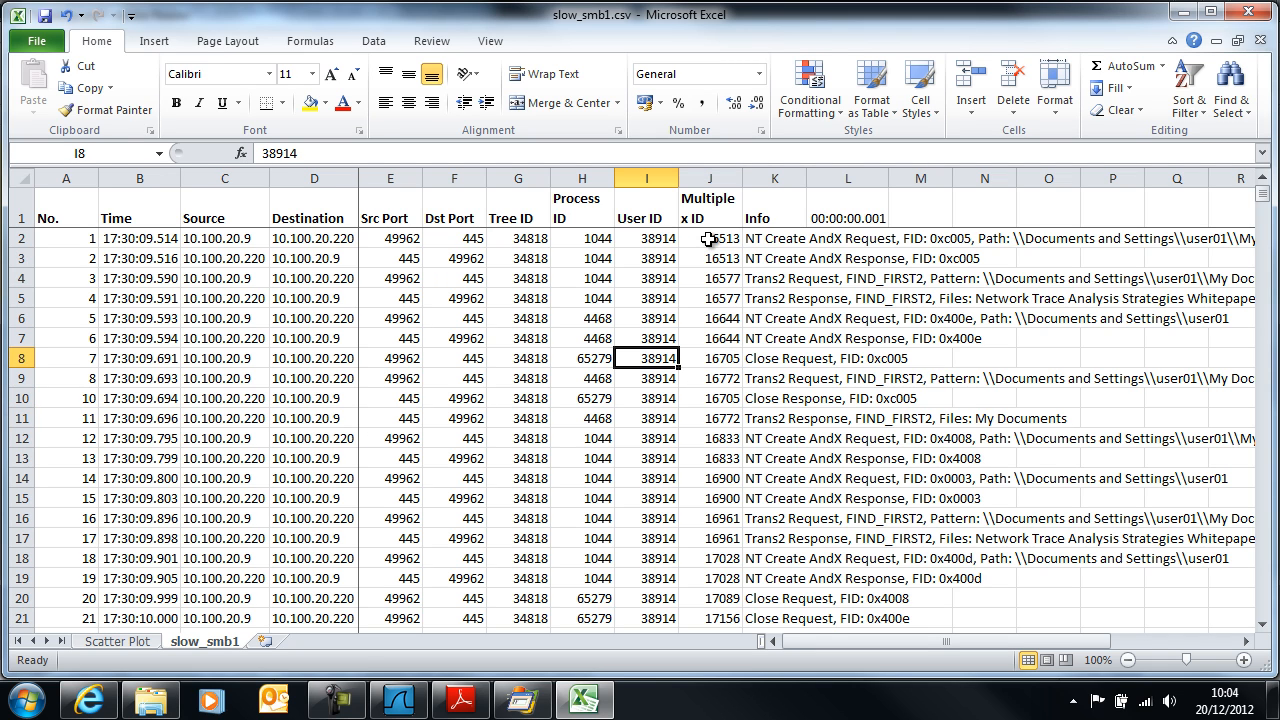
pyautogui.press('Right')
pyautogui.press('Left')
pyautogui.press('Left')
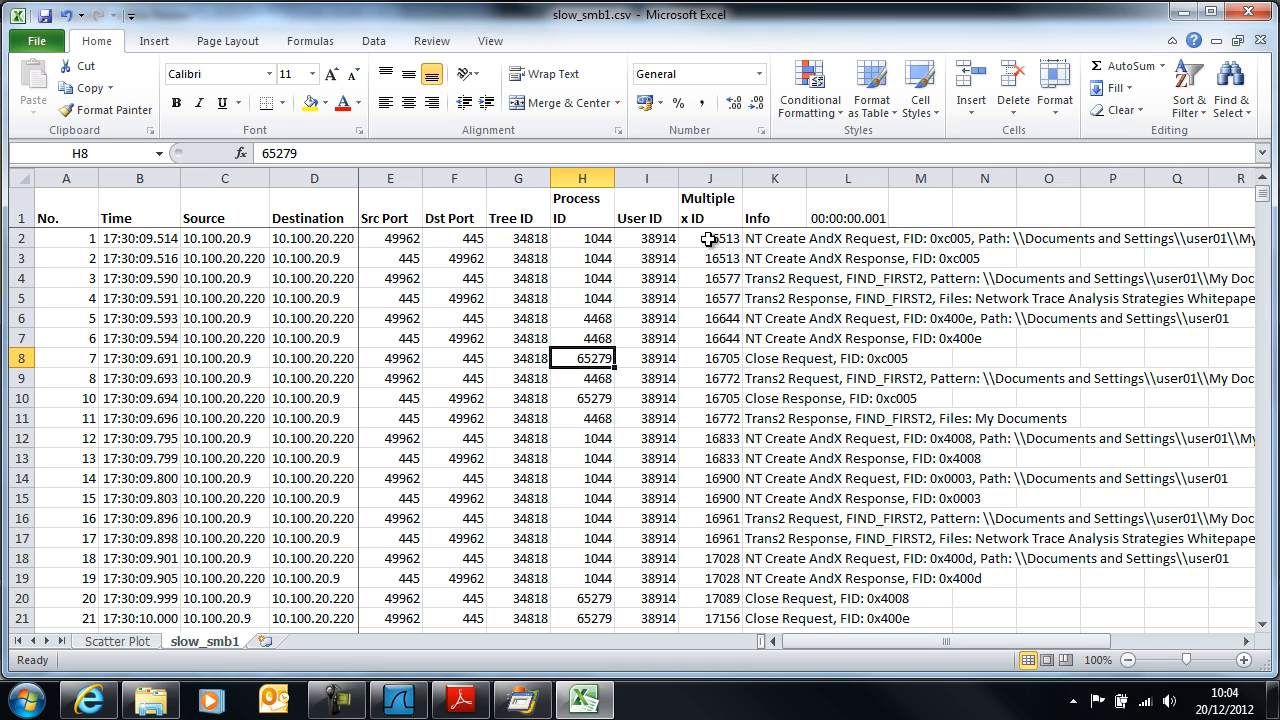
pyautogui.press('Down')
pyautogui.press('Right')
pyautogui.press('Right')
pyautogui.press('Left')
pyautogui.press('Left')
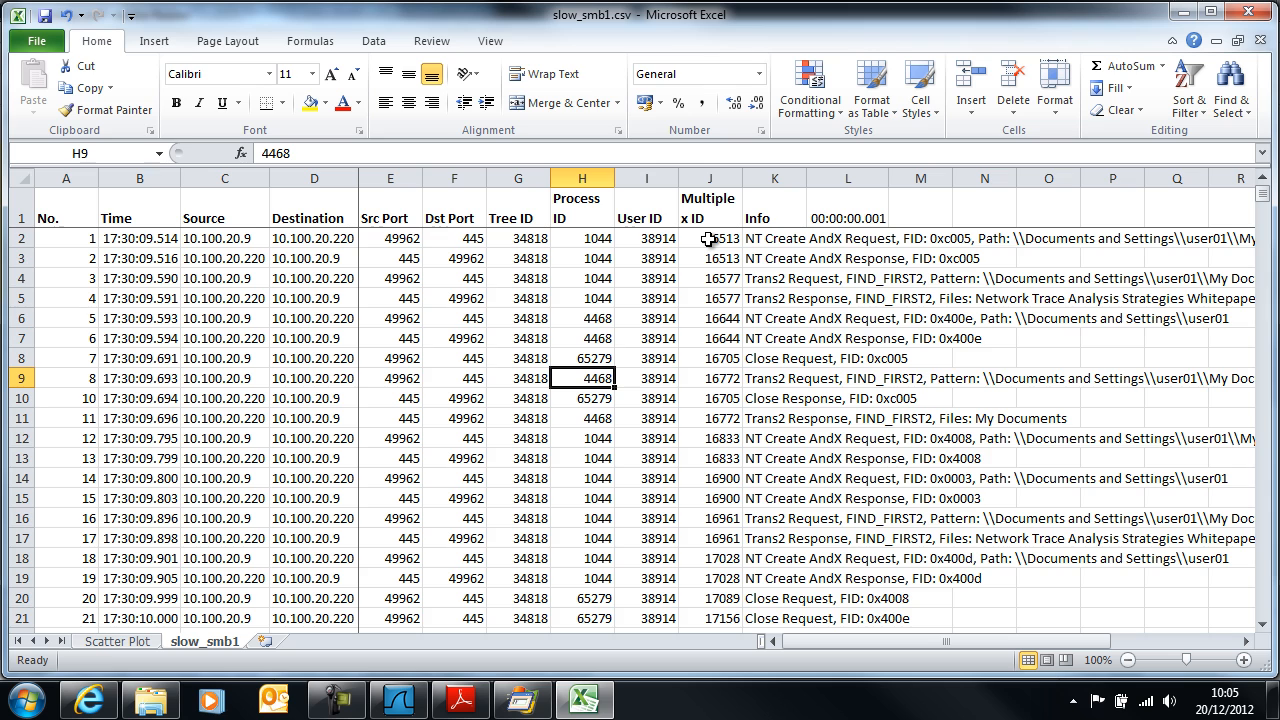
# Examine the Process ID column down to row 33 for further overlapping SMB requests, returning to row 26
pyautogui.press('Down')
pyautogui.press('Down')
pyautogui.press('Down')
pyautogui.press('Down')
pyautogui.press('Down')
pyautogui.press('Down')
pyautogui.press('Down')
pyautogui.press('Down')
pyautogui.press('Down')
pyautogui.press('Down')
pyautogui.press('Down')
pyautogui.press('Down')
pyautogui.press('Down')
pyautogui.press('Down')
pyautogui.press('Down')
pyautogui.press('Down')
pyautogui.press('Down')
pyautogui.press('Down')
pyautogui.press('Down')
pyautogui.press('Down')
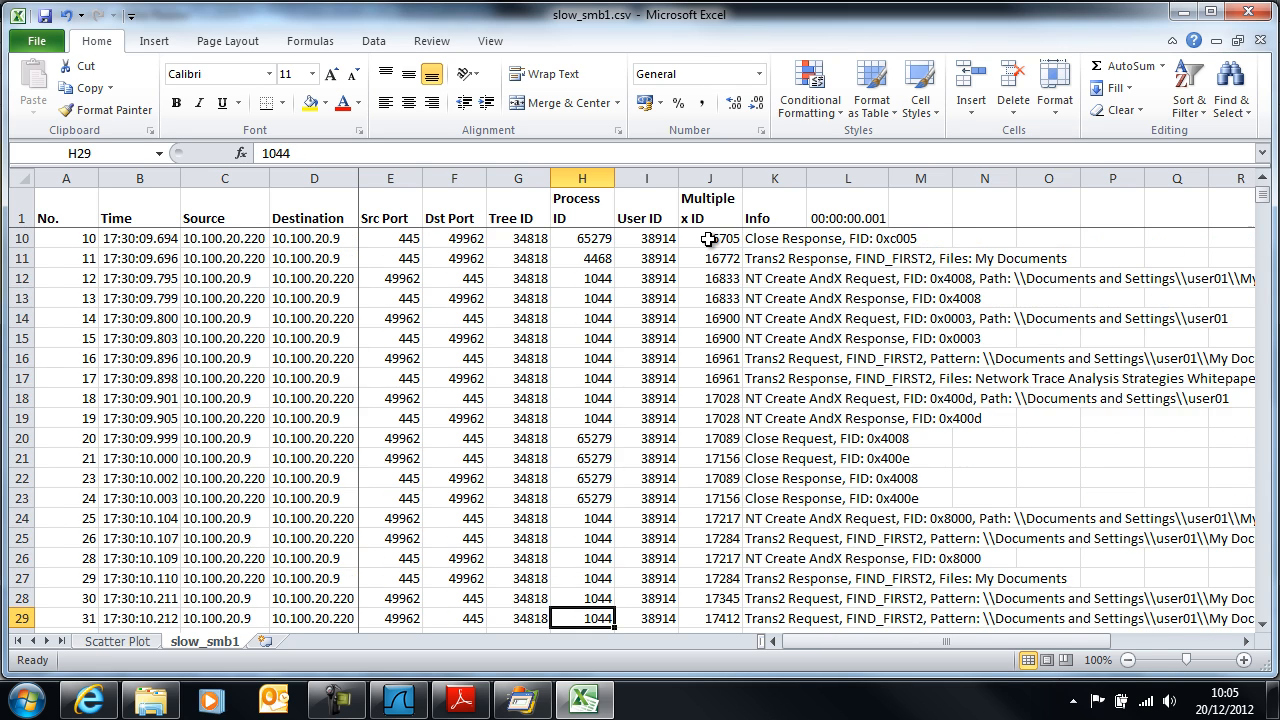
pyautogui.press('Down')
pyautogui.press('Down')
pyautogui.press('Down')
pyautogui.press('Down')
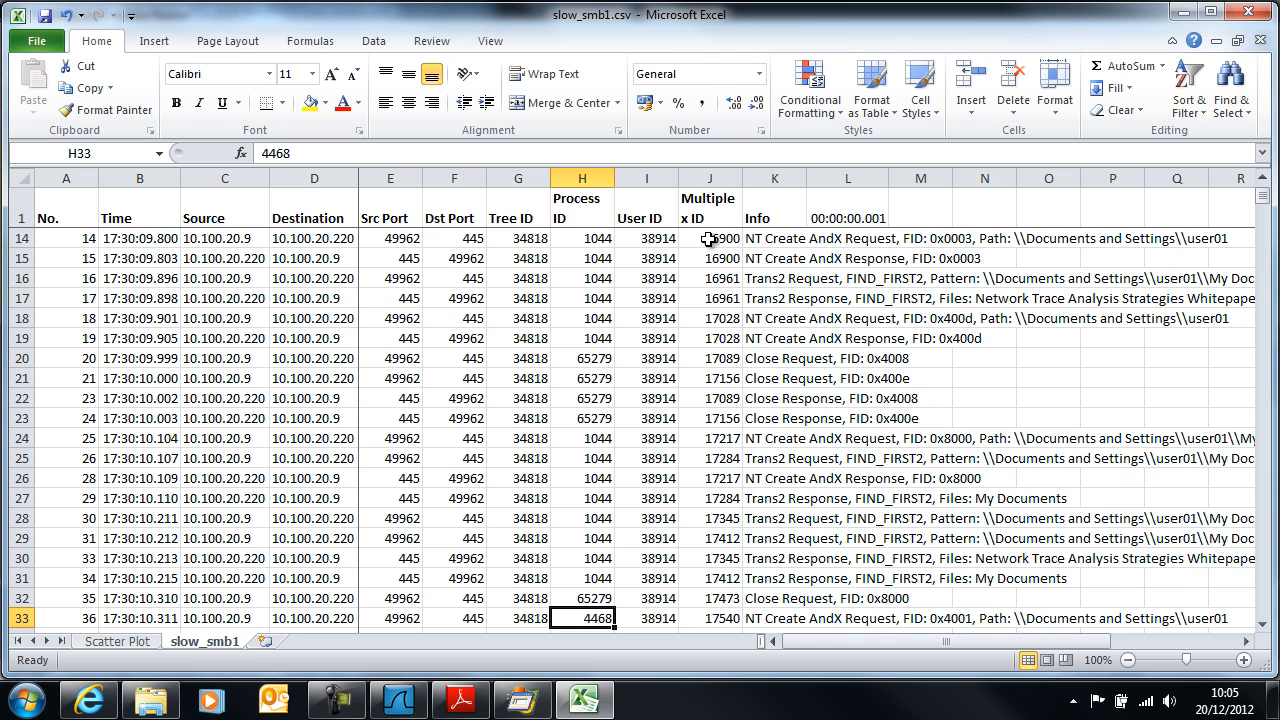
pyautogui.press('Up')
pyautogui.press('Up')
pyautogui.press('Up')
pyautogui.press('Up')
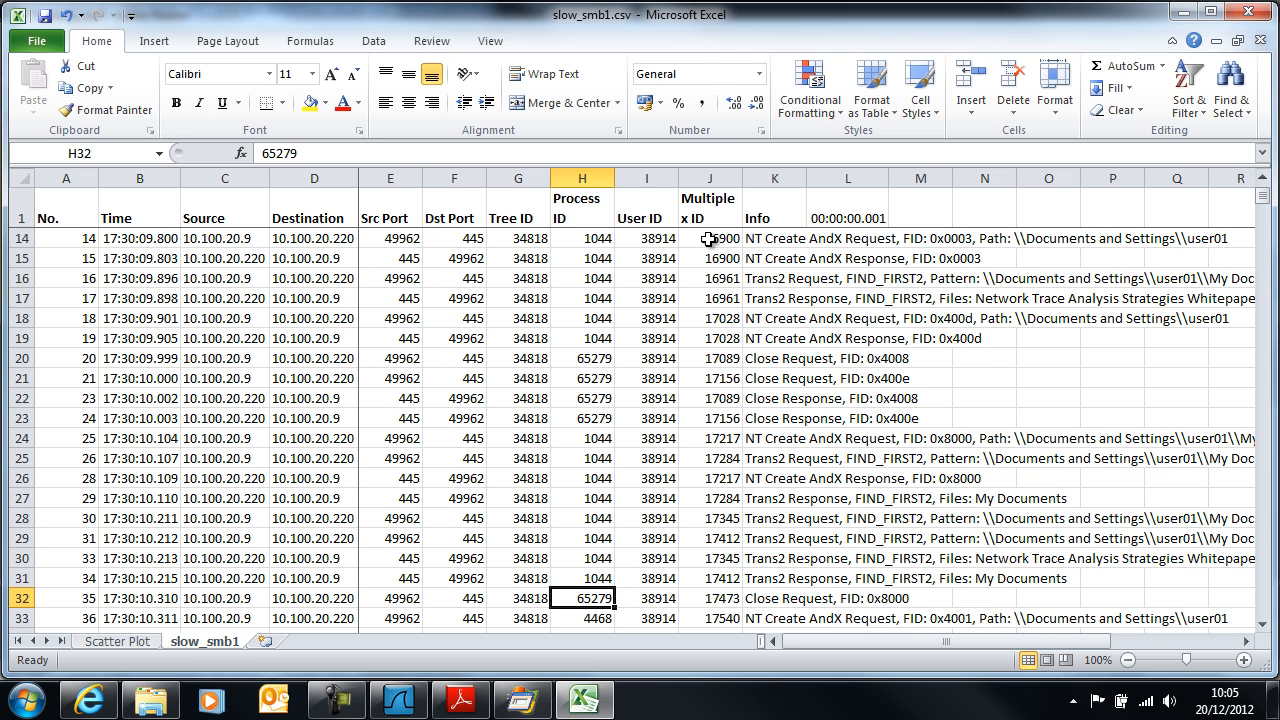
pyautogui.press('Up')
pyautogui.press('Up')
pyautogui.press('Up')
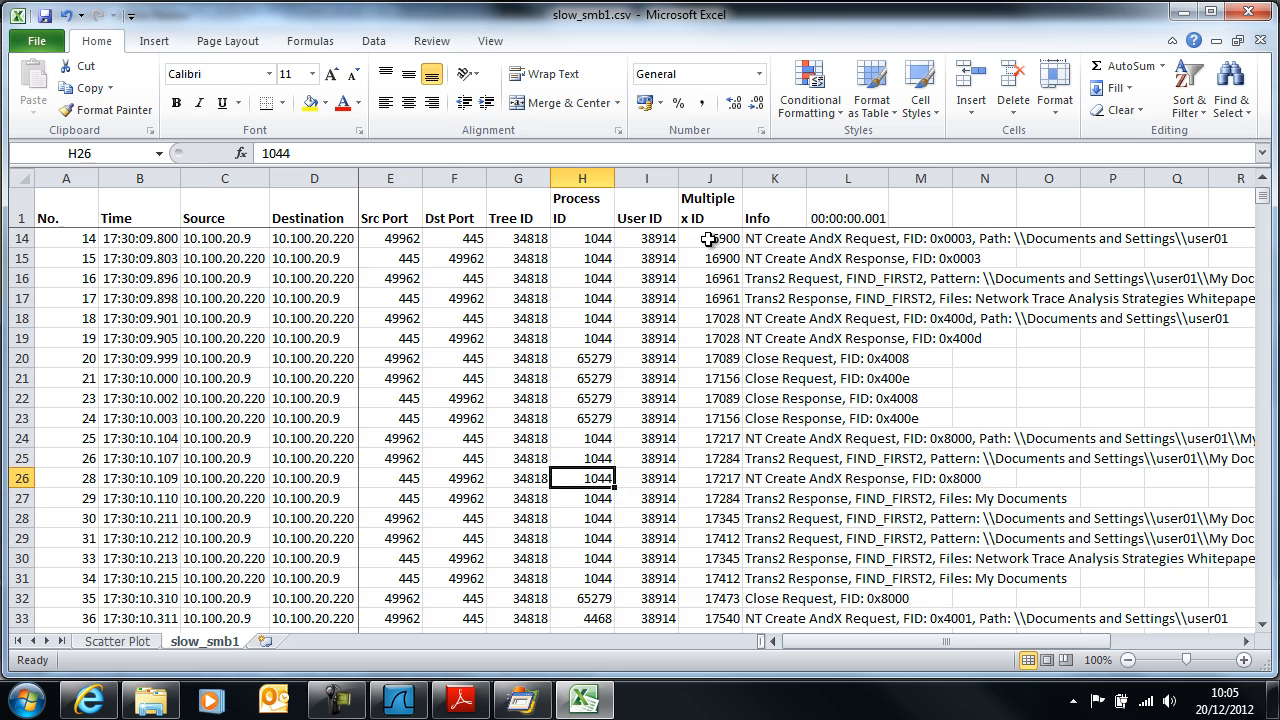
# Compare the Multiplex IDs of the requests and responses in rows 26 to 31, returning to row 28's Process ID
pyautogui.press('Right')
pyautogui.press('Right')
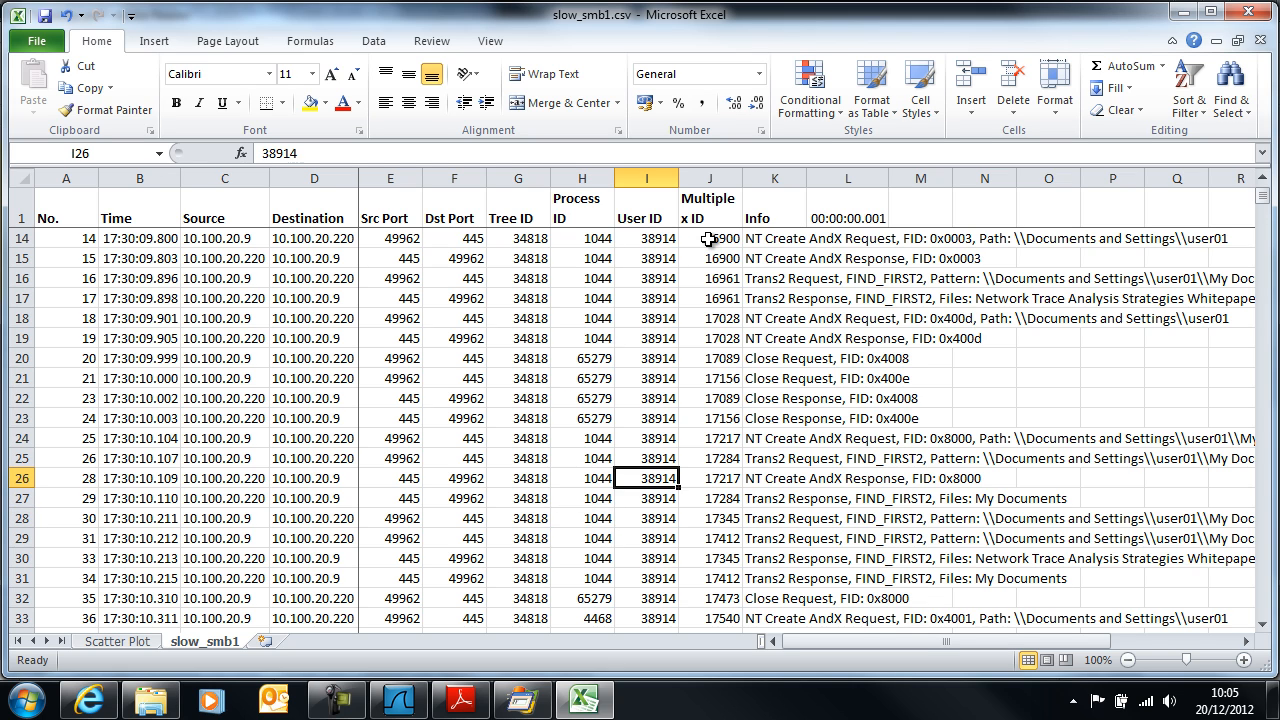
pyautogui.press('Down')
pyautogui.press('Down')
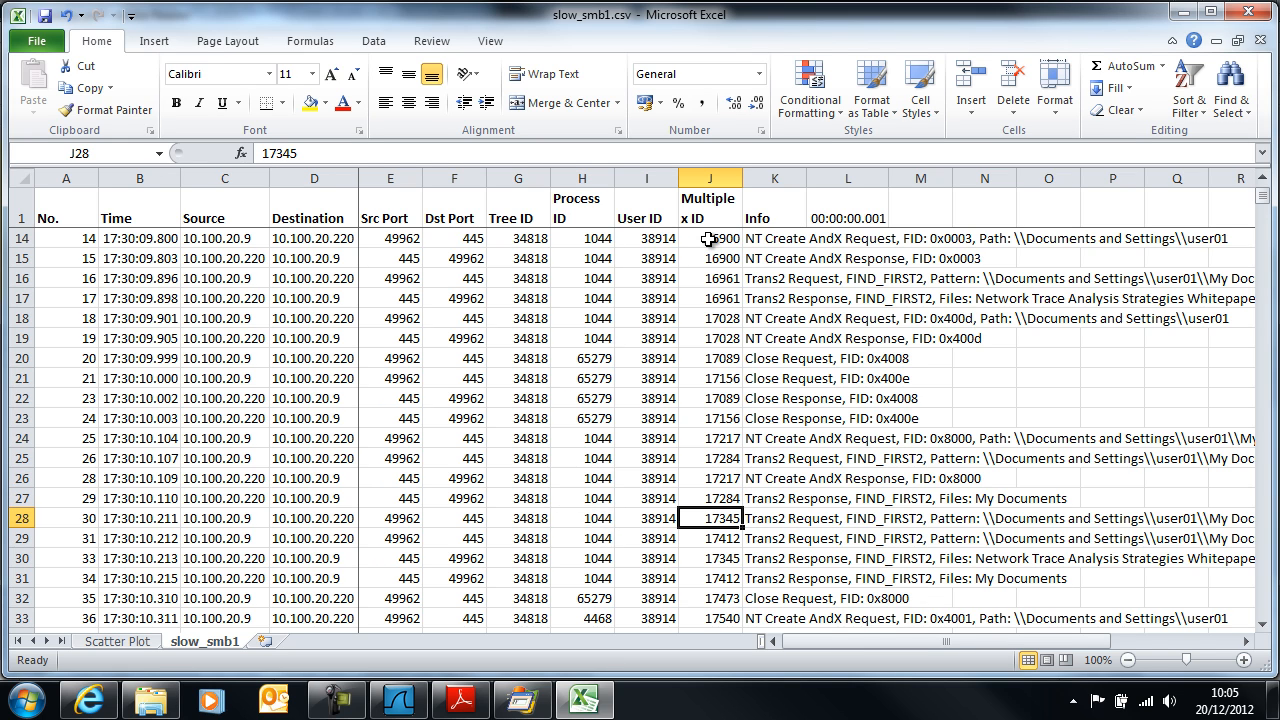
pyautogui.press('Down')
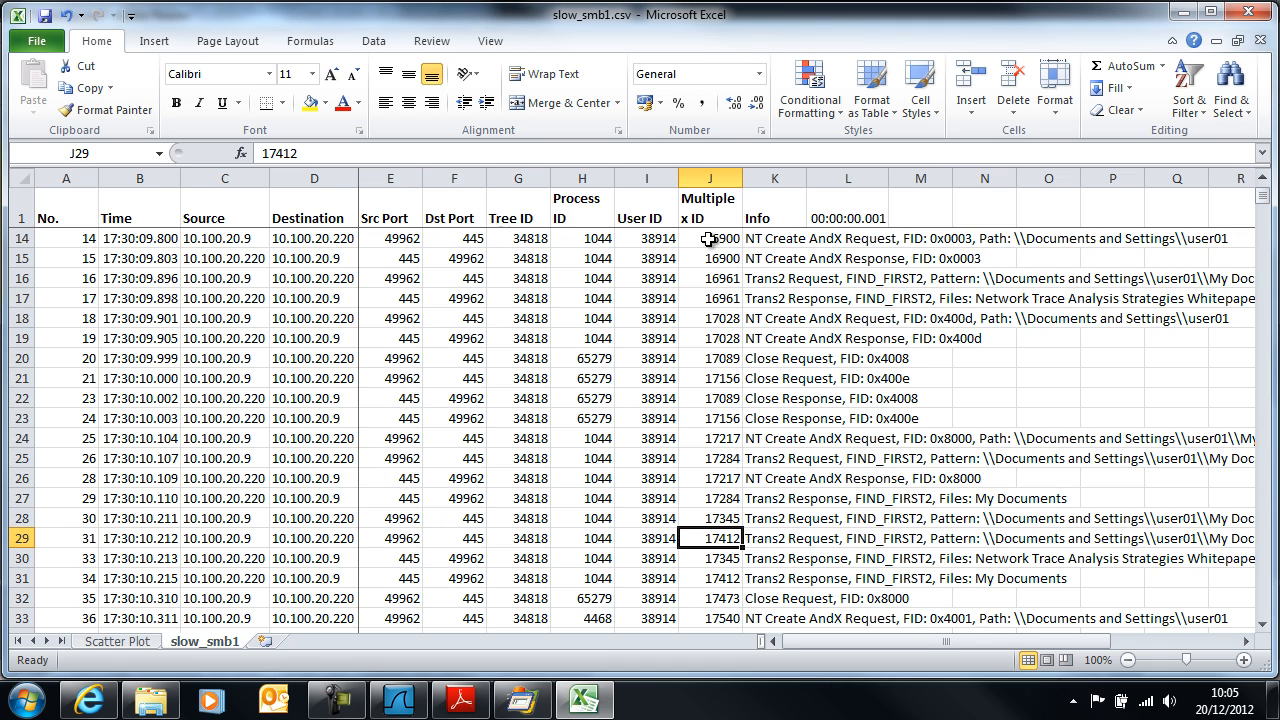
pyautogui.press('Down')
pyautogui.press('Down')
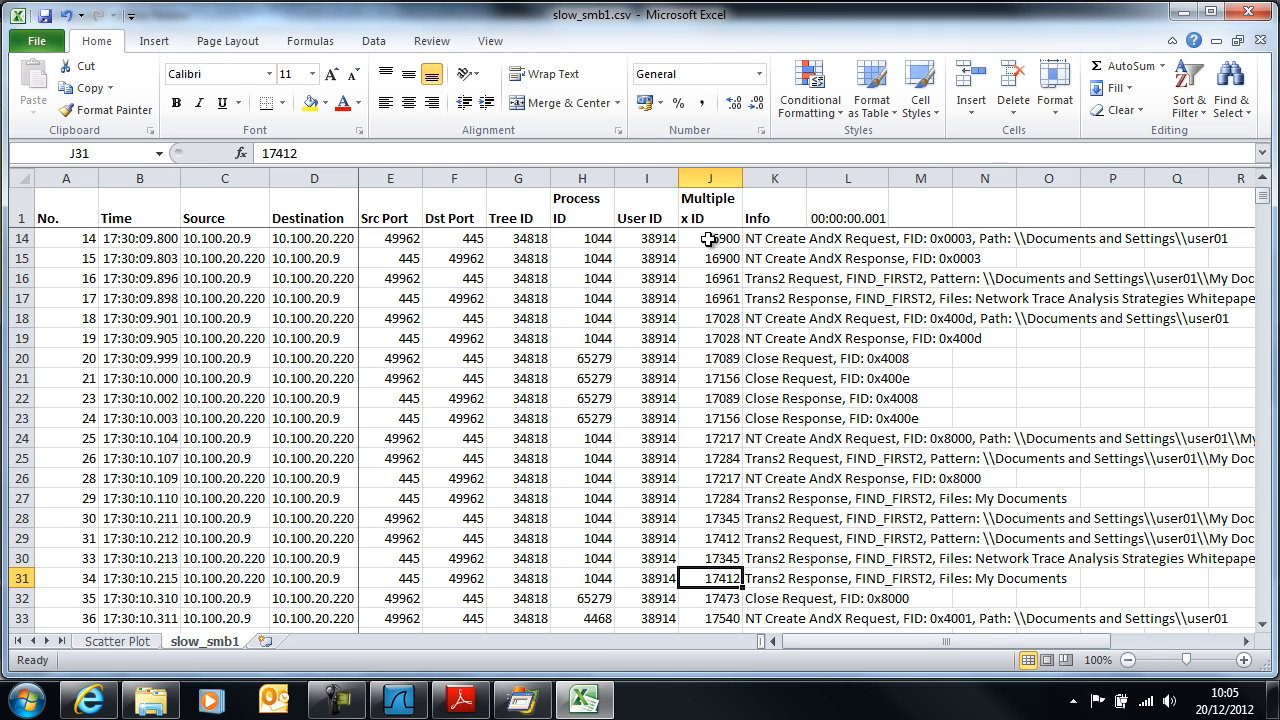
pyautogui.press('Up')
pyautogui.press('Up')
pyautogui.press('Up')
pyautogui.press('Left')
pyautogui.press('Left')
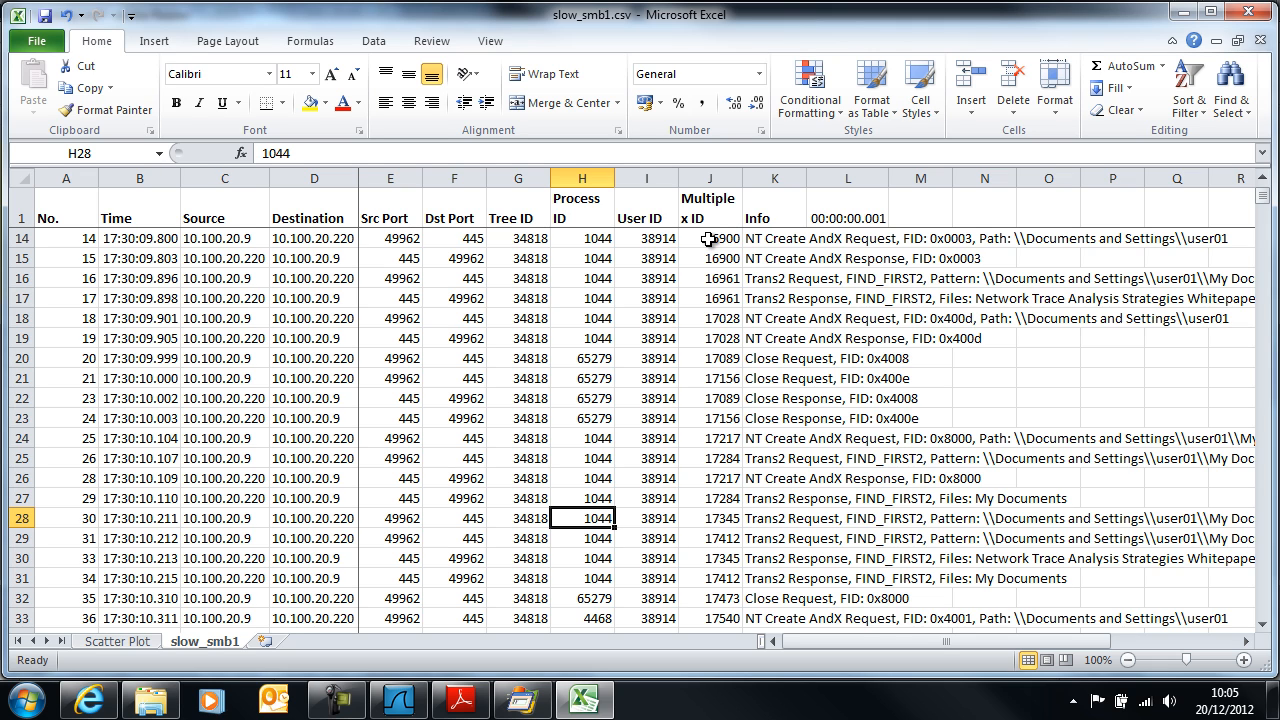
# Switch to Process Monitor to check which process has PID 1044, and return to the slow_smb1.csv workbook
pyautogui.hotkey('alt', 'Tab')
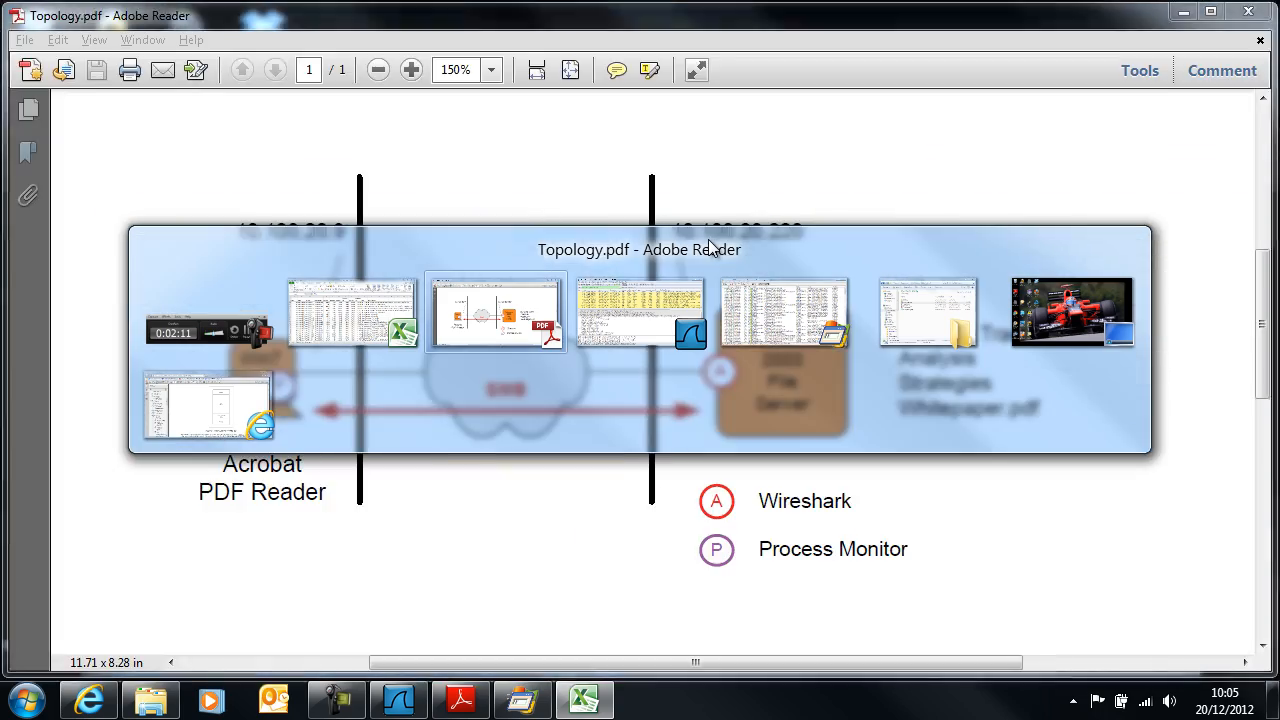
pyautogui.hotkey('alt', 'Tab')
pyautogui.hotkey('alt', 'Tab')
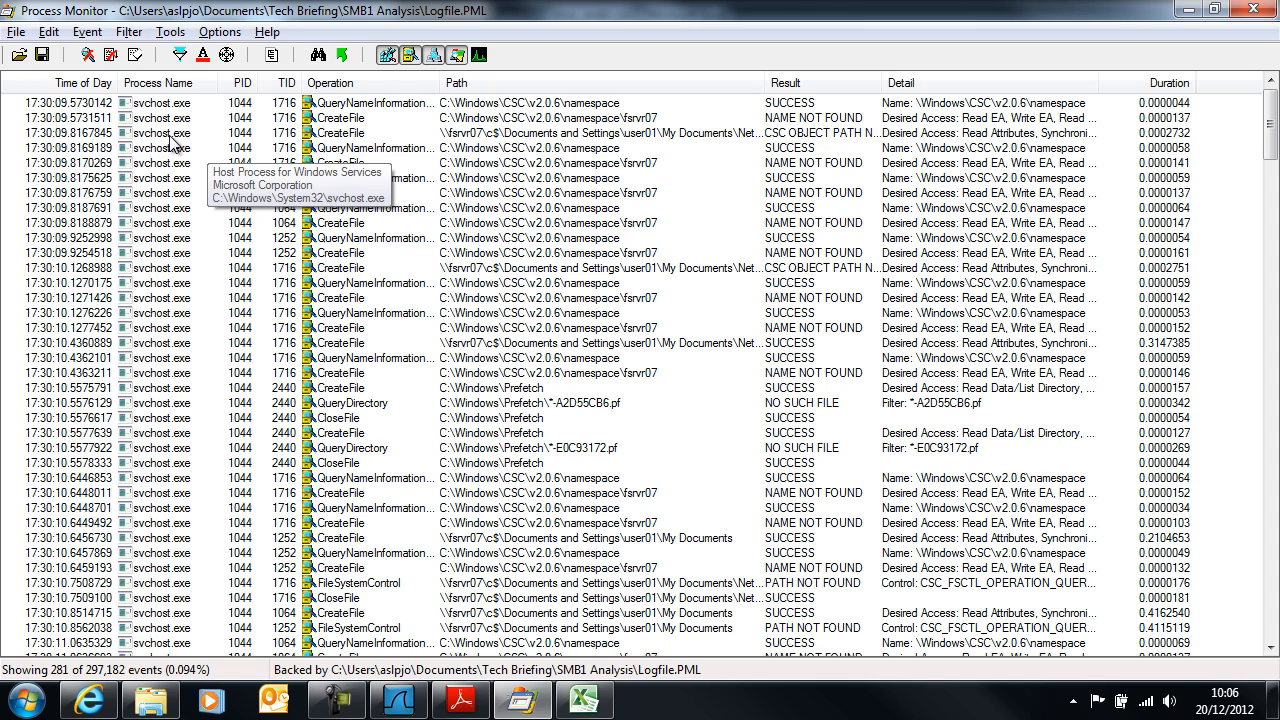
pyautogui.hotkey('alt', 'Tab')
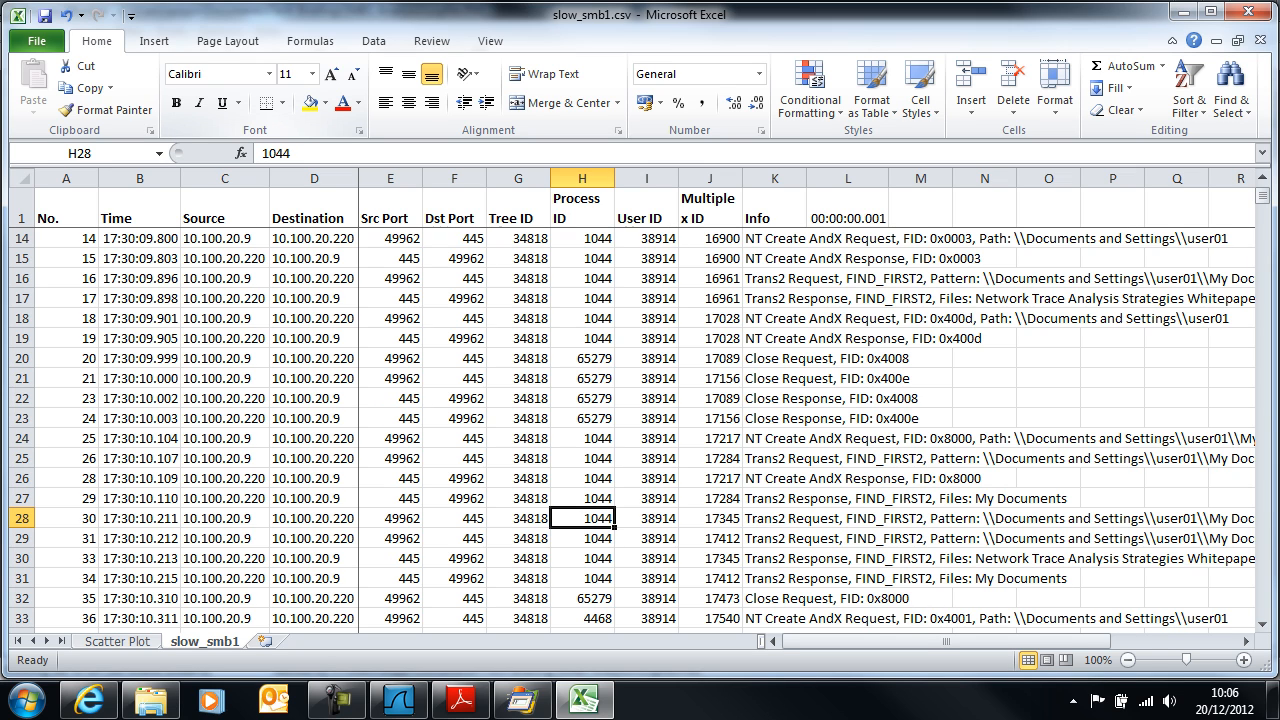
# Start a custom sort of the whole worksheet with Tree ID as the first sort level
pyautogui.click(18, 178)
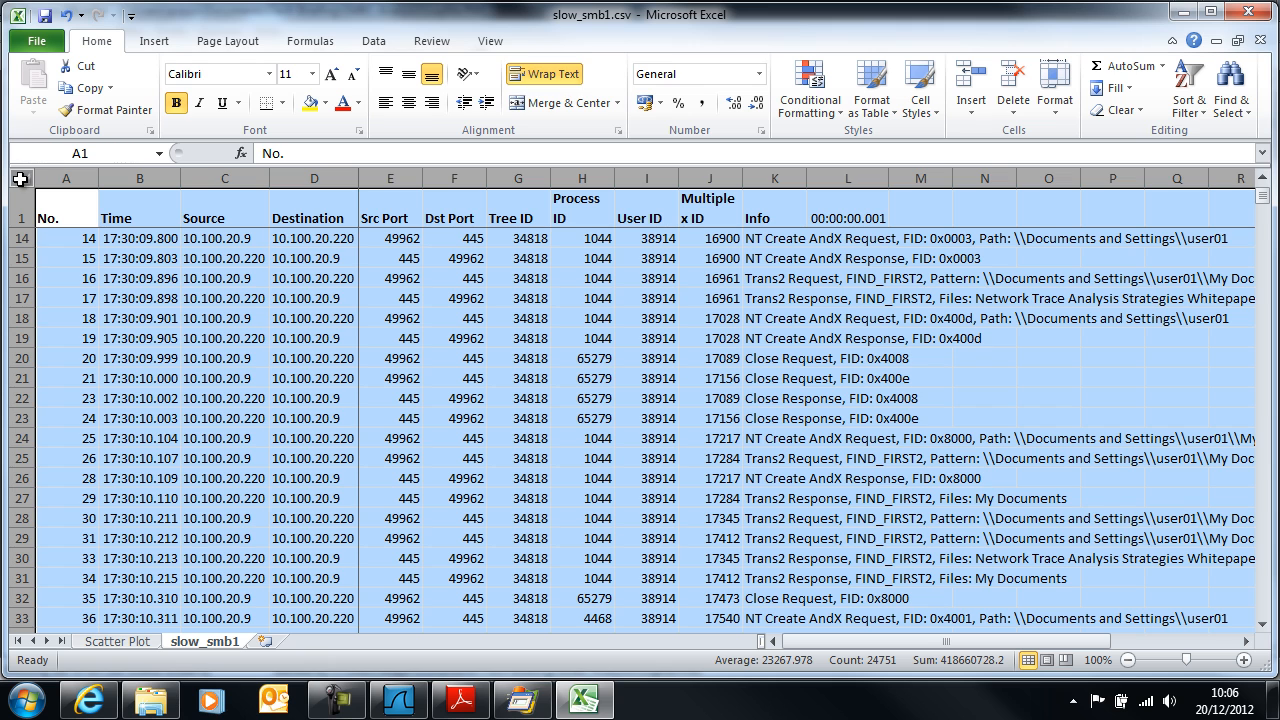
pyautogui.click(371, 44)
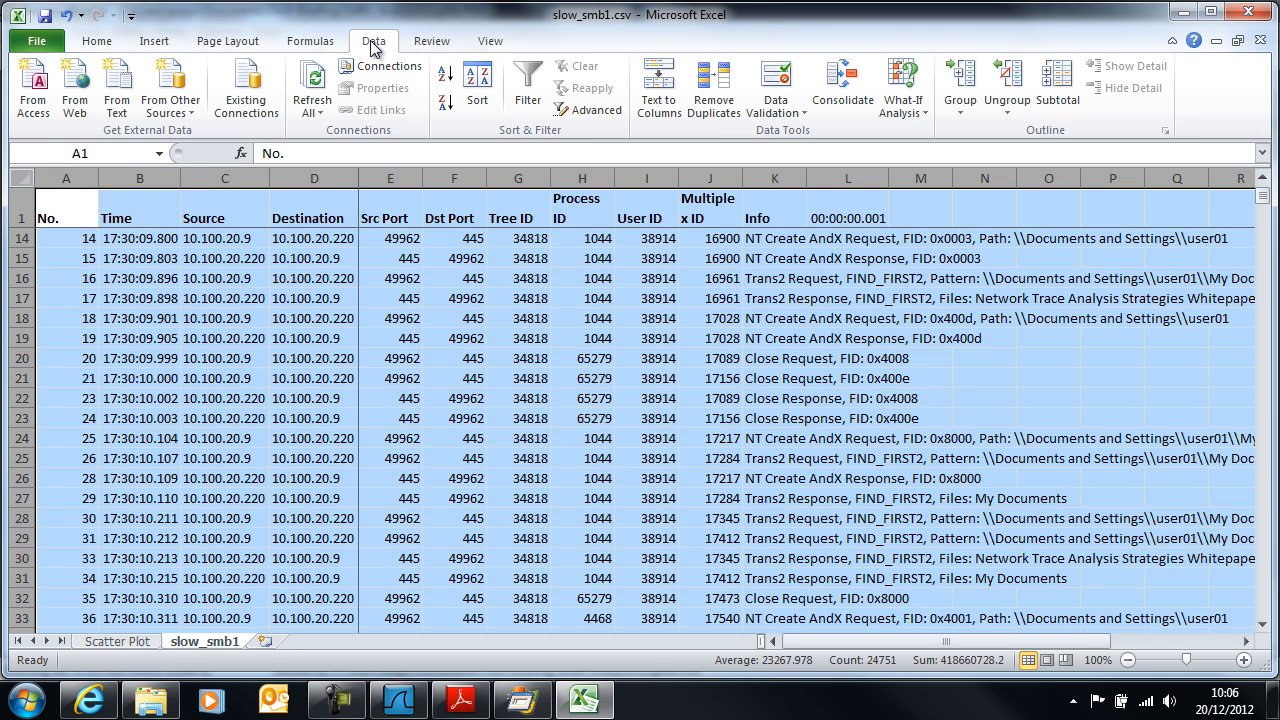
pyautogui.click(480, 100)
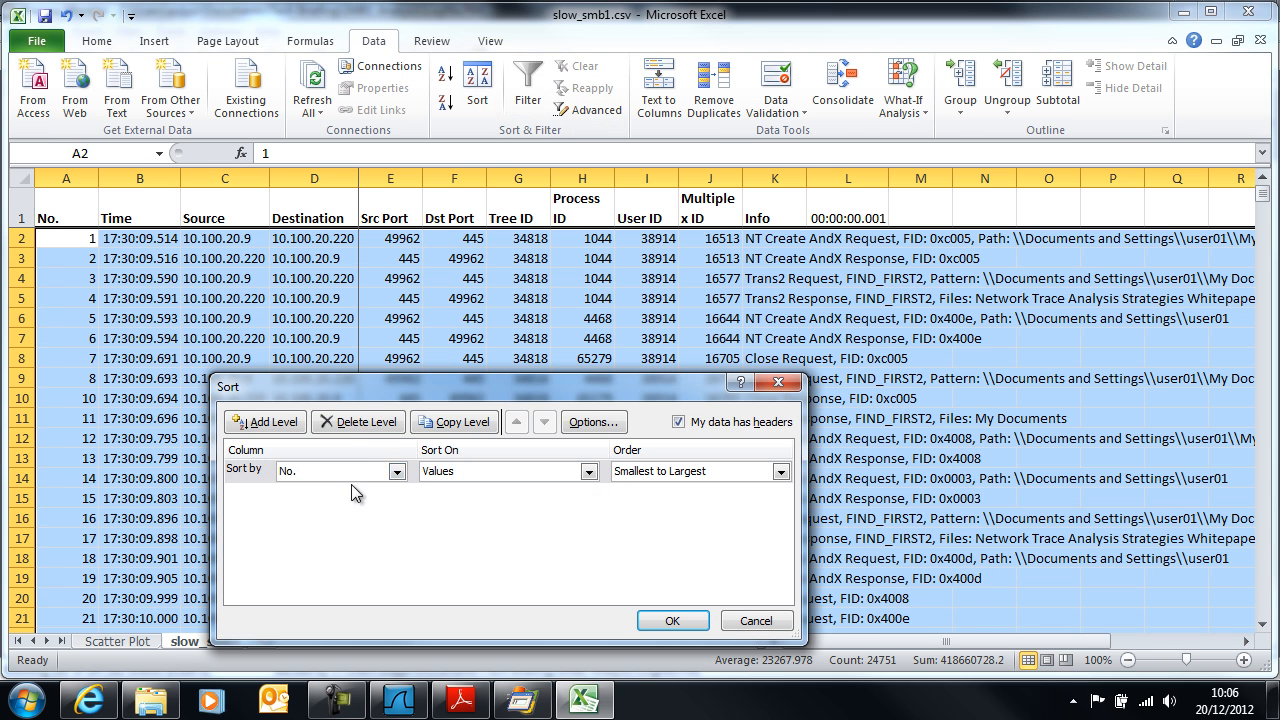
pyautogui.click(396, 472)
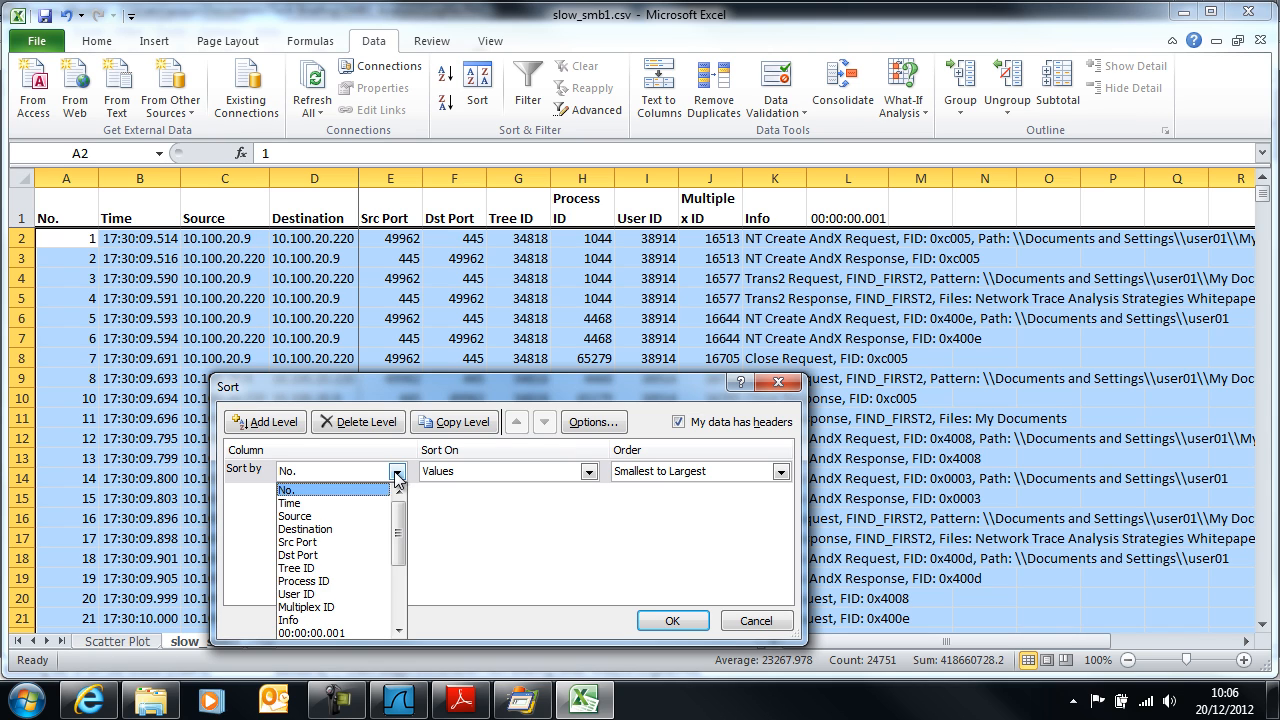
pyautogui.click(345, 570)
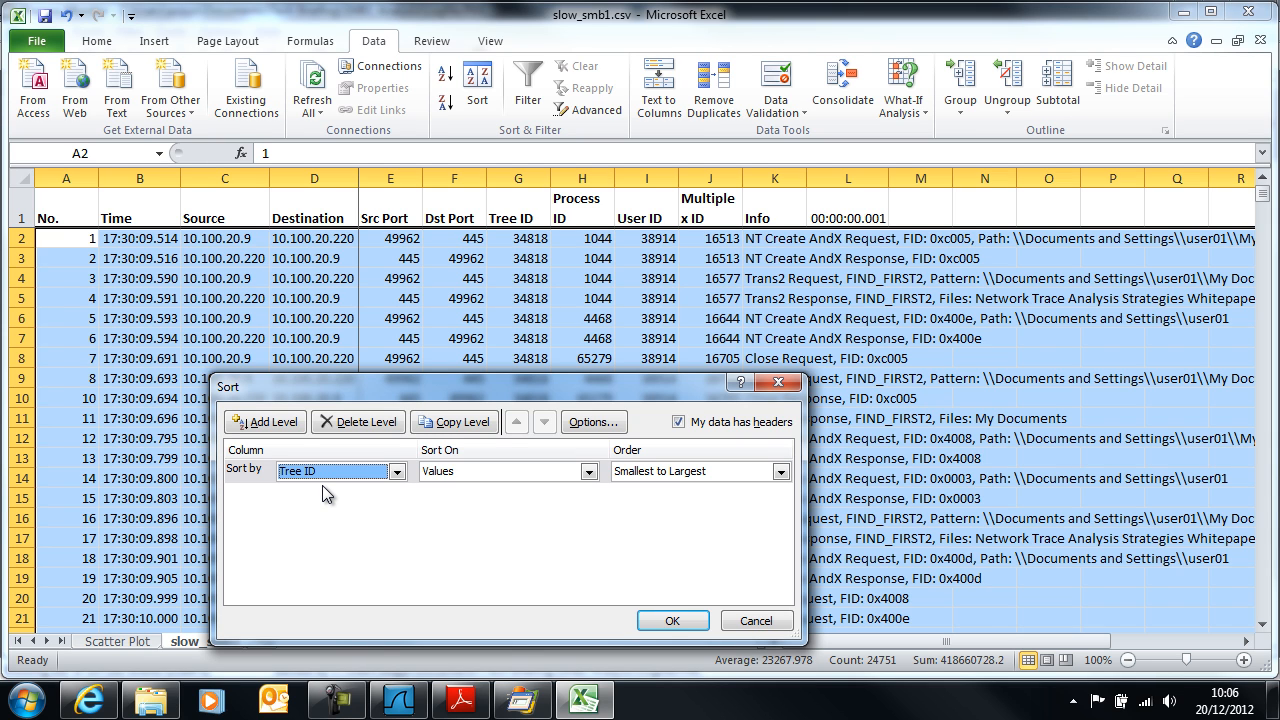
# Add Process ID as the second sort level and User ID as the third
pyautogui.click(277, 424)
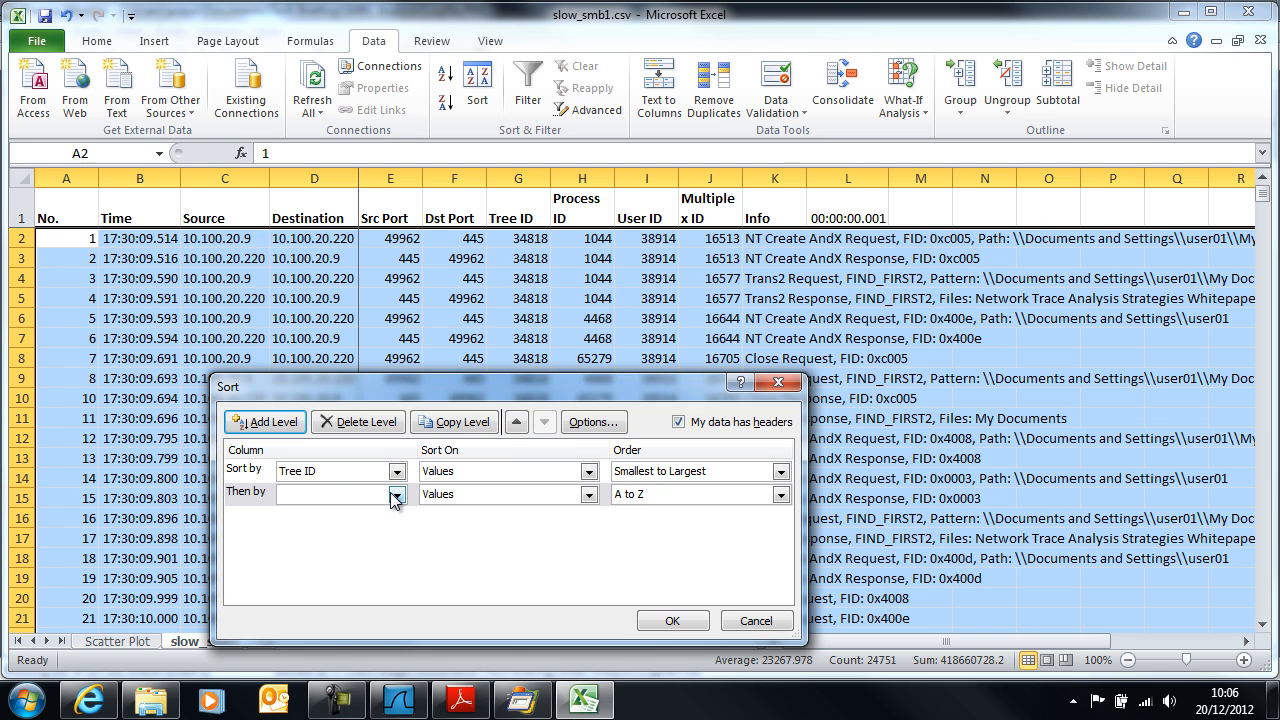
pyautogui.click(396, 494)
pyautogui.click(336, 611)
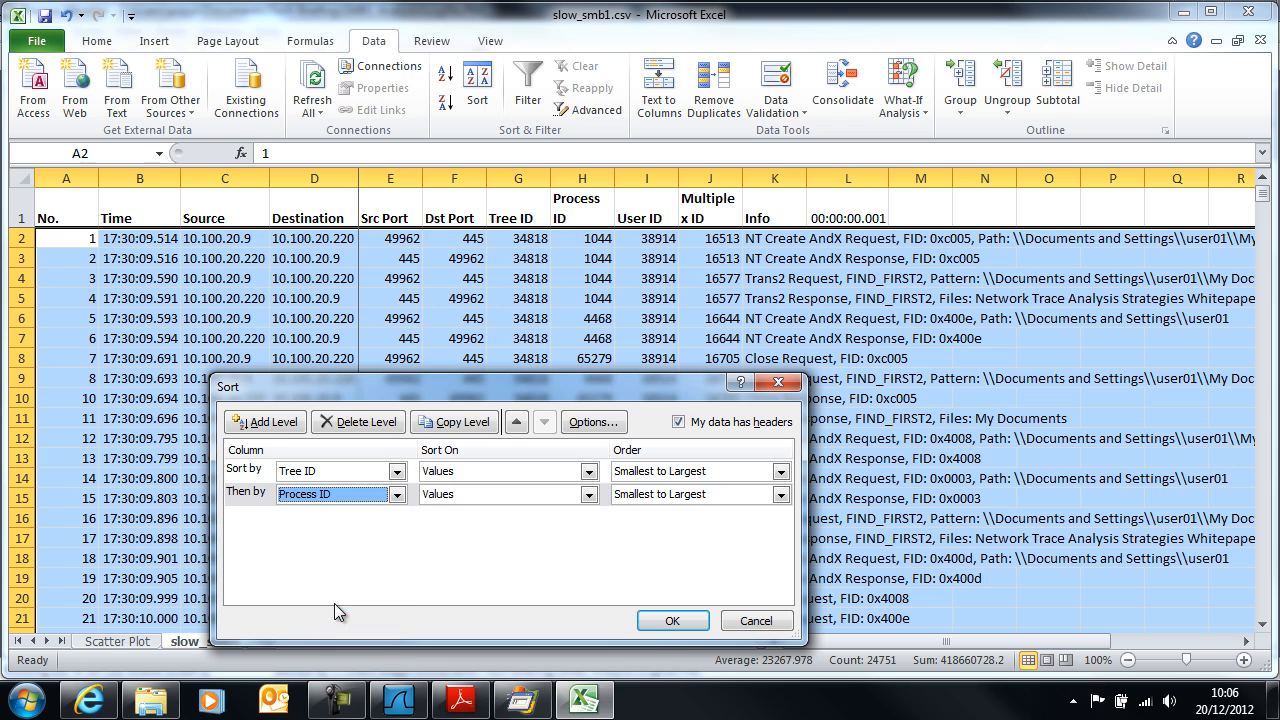
pyautogui.click(268, 425)
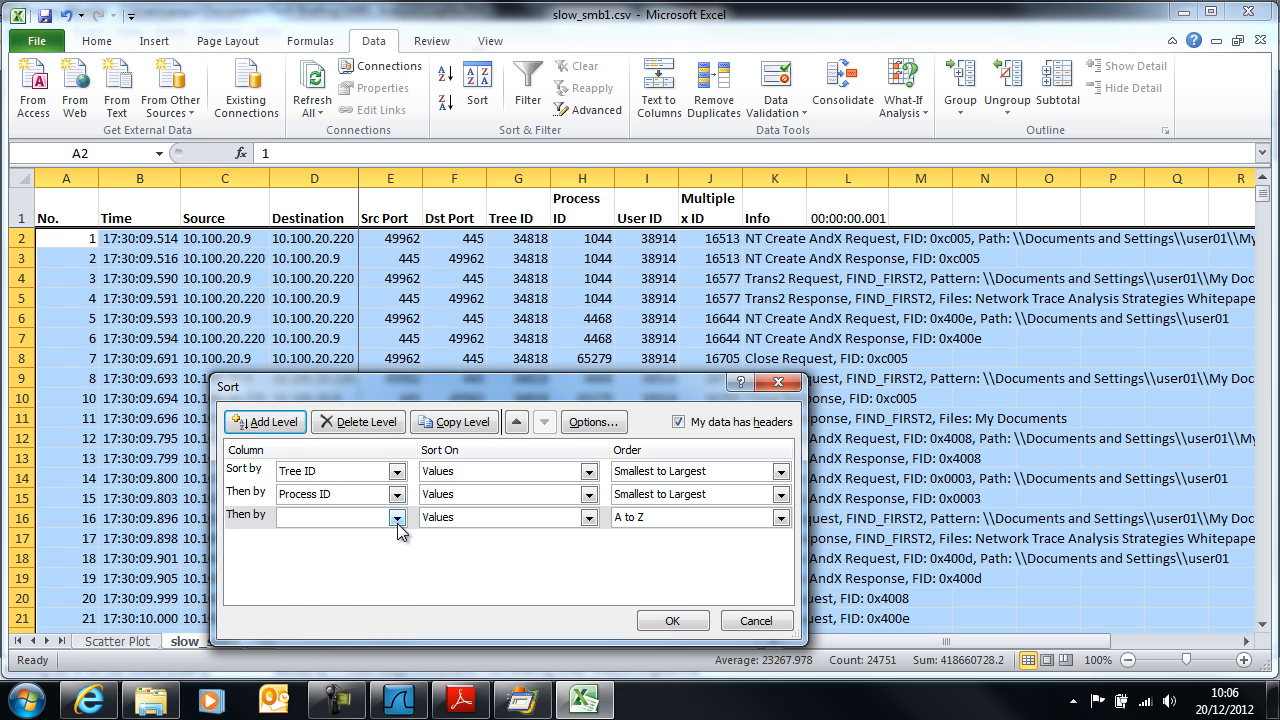
pyautogui.click(396, 517)
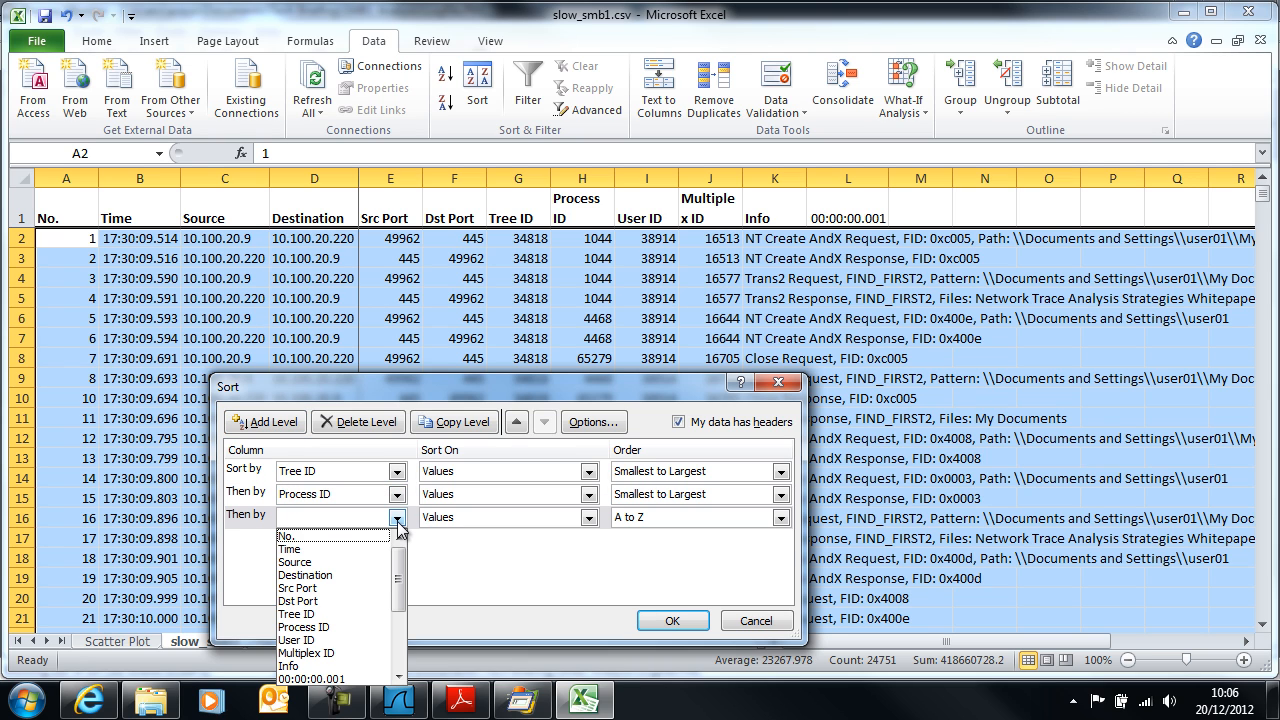
pyautogui.click(358, 640)
# Add Multiplex ID as the fourth sort level and apply the sort
pyautogui.click(268, 428)
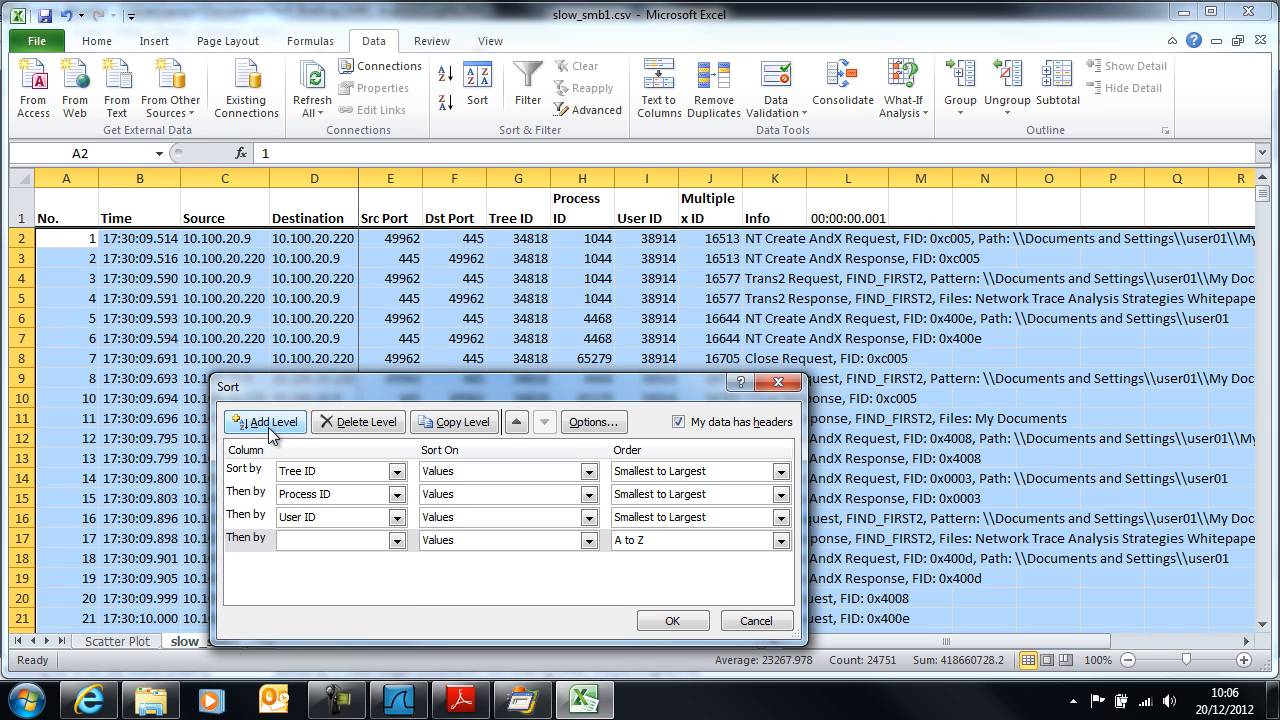
pyautogui.click(396, 540)
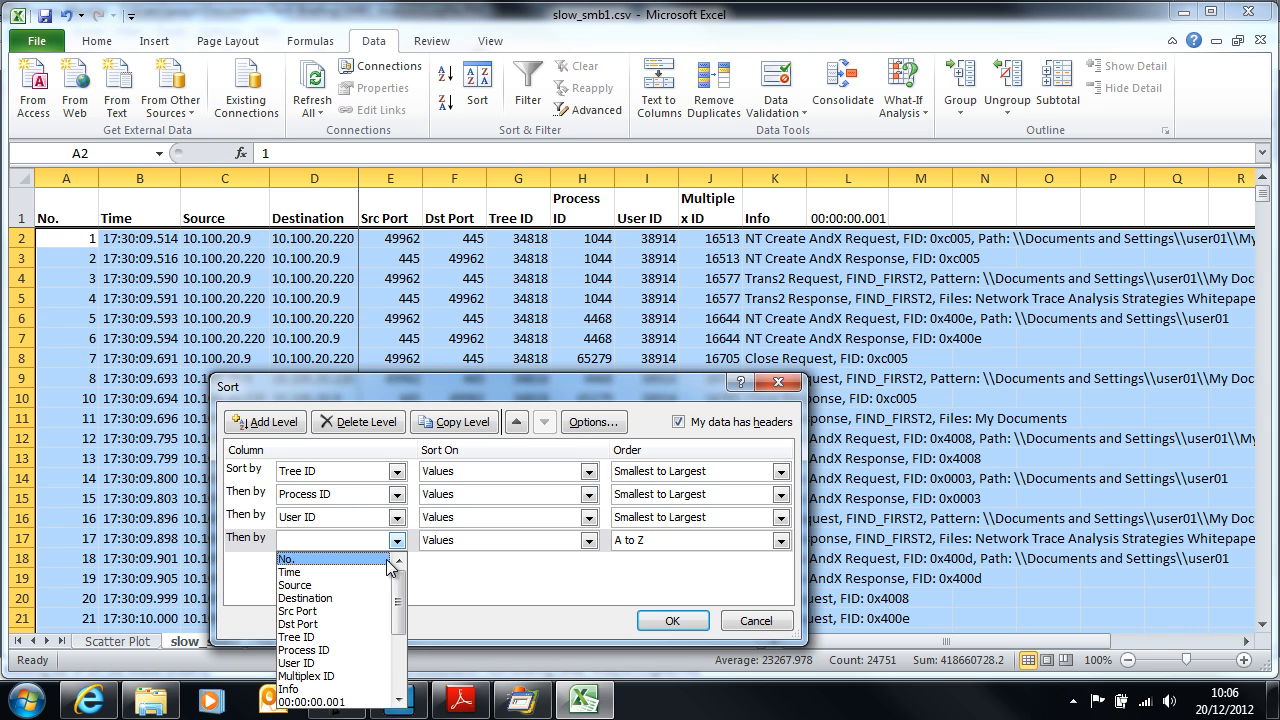
pyautogui.click(342, 677)
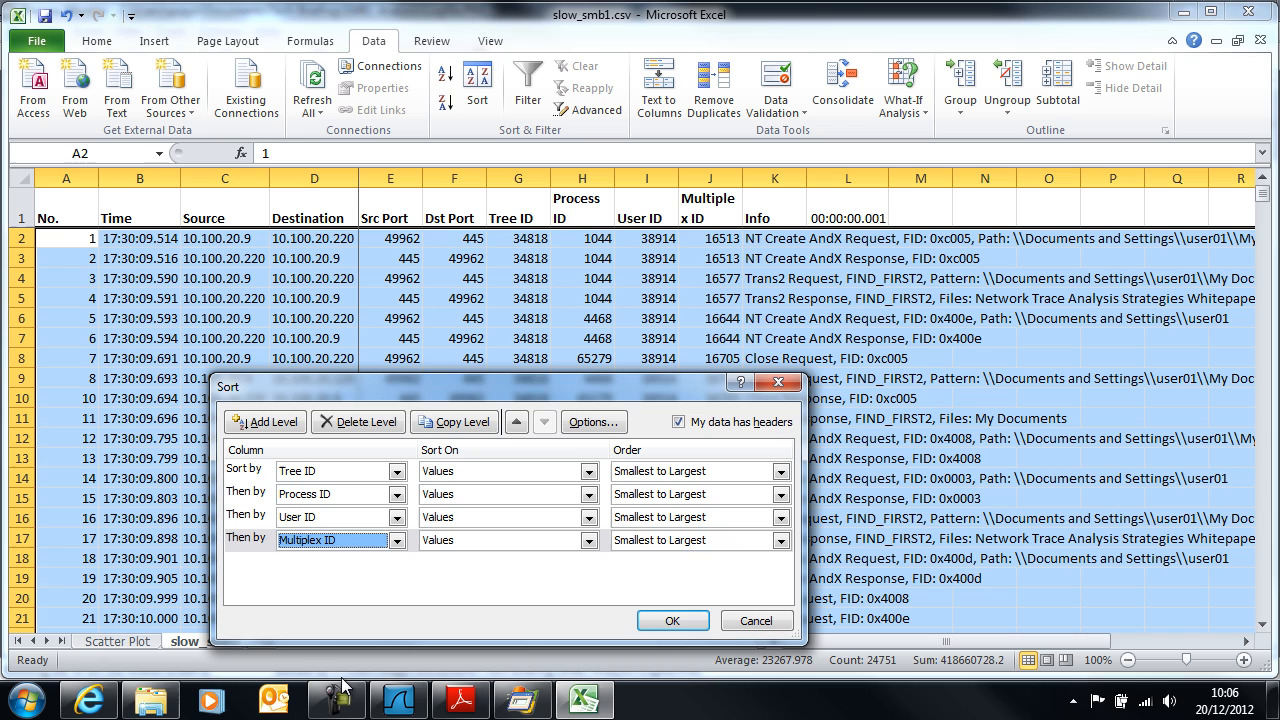
pyautogui.click(686, 620)
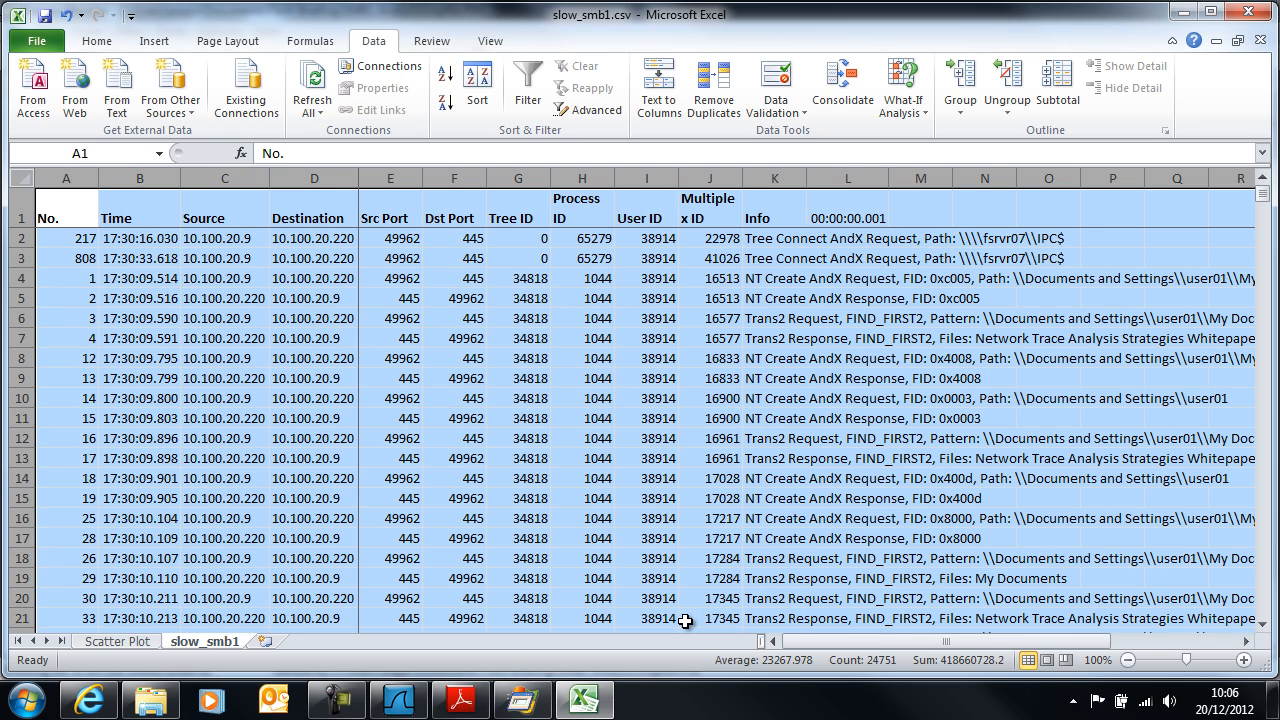
# Examine the Multiplex ID column in rows 9 to 17 to check how the sort pairs requests with responses
pyautogui.click(720, 385)
pyautogui.press('Down')
pyautogui.press('Down')
pyautogui.press('Down')
pyautogui.press('Down')
pyautogui.press('Down')
pyautogui.press('Down')
pyautogui.press('Down')
pyautogui.press('Down')
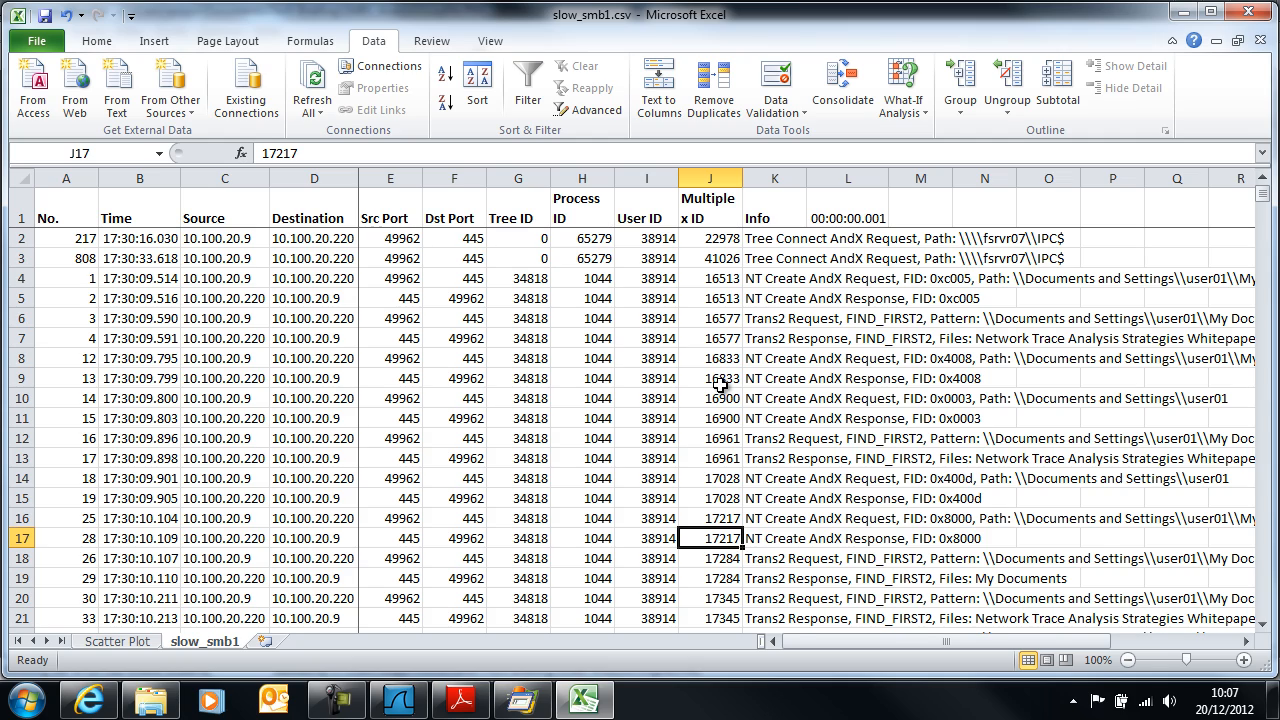
# Examine the sorted rows down to about row 817 to check that requests and responses stay paired by Multiplex ID
pyautogui.press('pagedown')
pyautogui.press('pagedown')
pyautogui.press('pagedown')
pyautogui.press('pagedown')
pyautogui.press('pagedown')
pyautogui.press('pagedown')
pyautogui.press('pagedown')
pyautogui.press('pagedown')
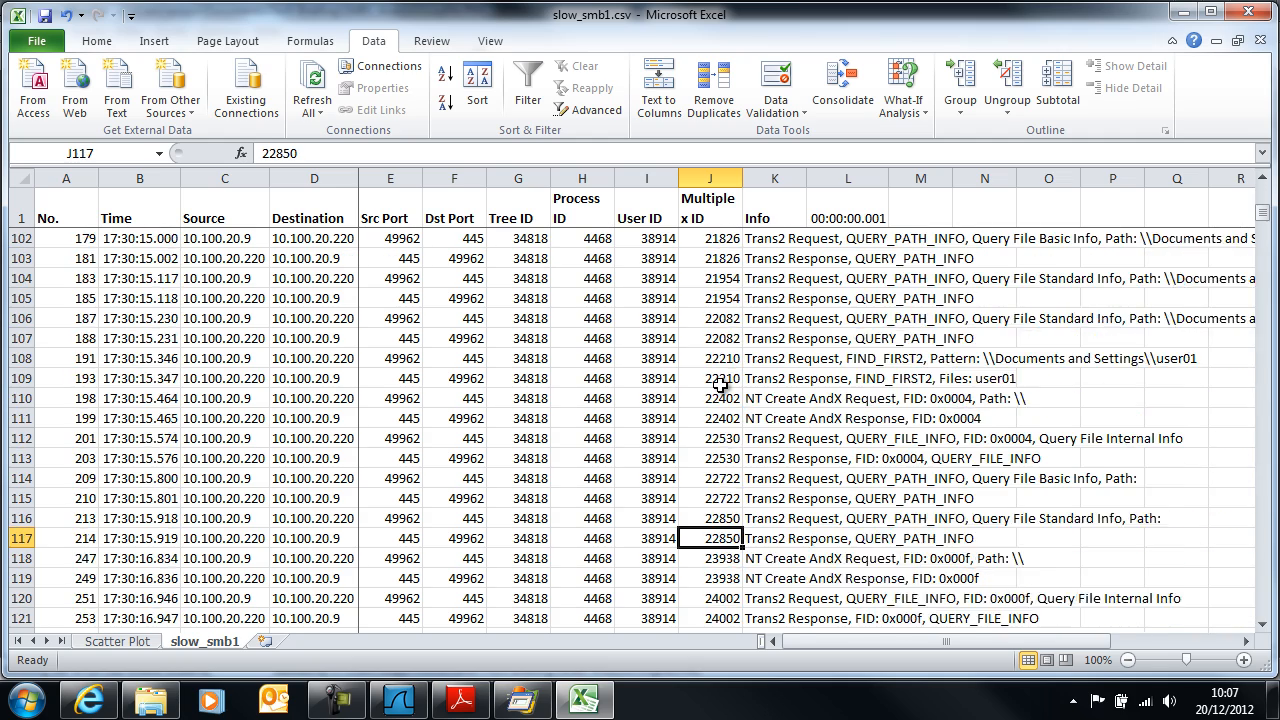
pyautogui.press('pagedown')
pyautogui.press('pagedown')
pyautogui.press('pagedown')
pyautogui.press('pagedown')
pyautogui.press('pagedown')
pyautogui.press('pagedown')
pyautogui.press('pagedown')
pyautogui.press('pagedown')
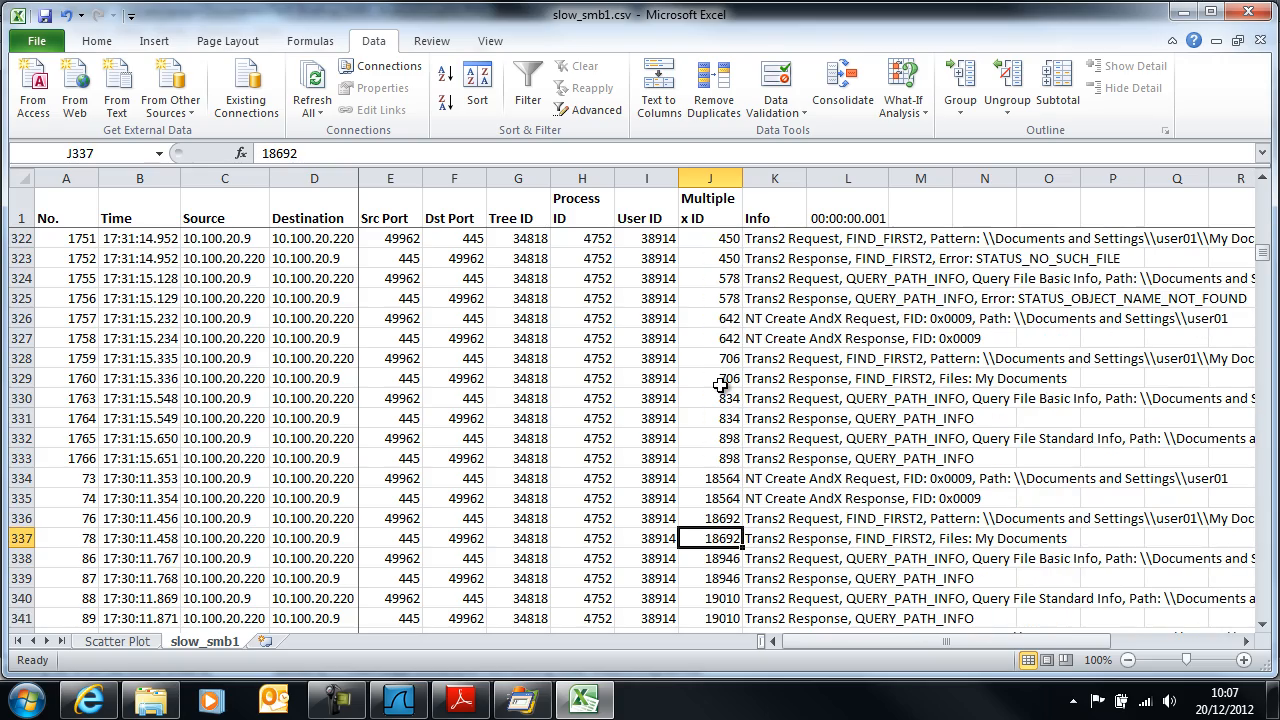
pyautogui.press('pageup')
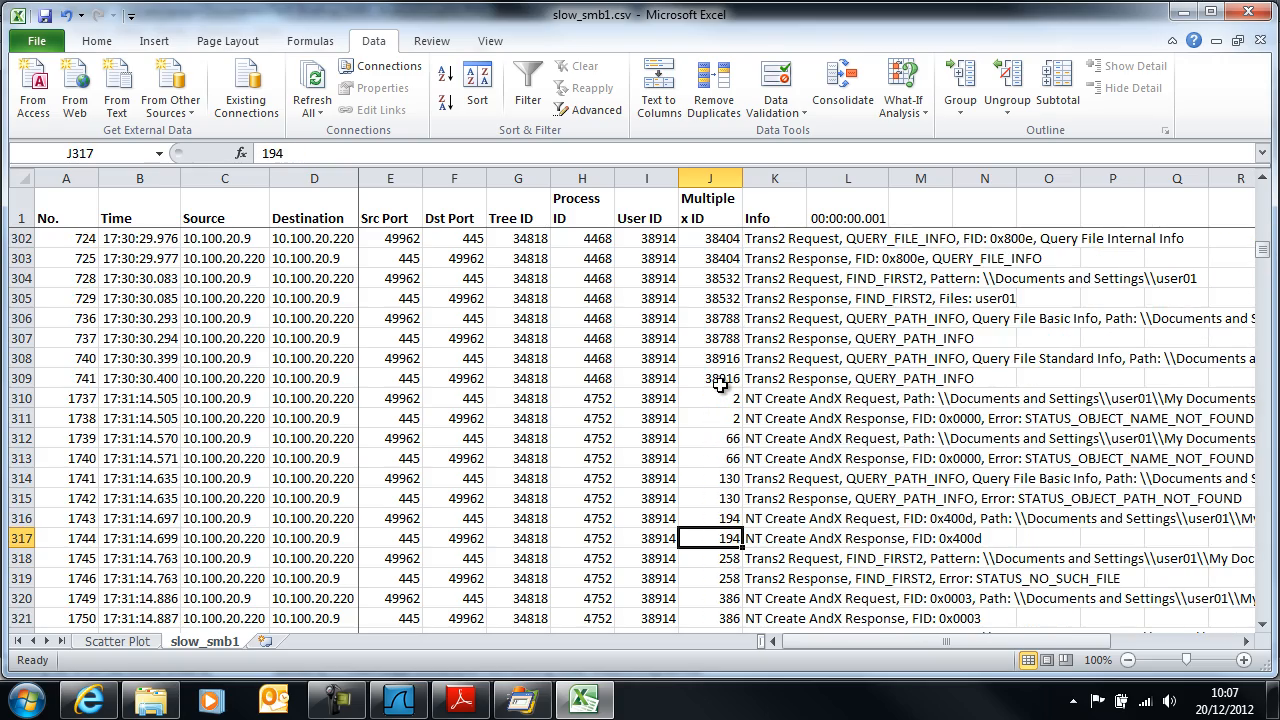
pyautogui.press('pagedown')
pyautogui.press('pagedown')
pyautogui.press('pagedown')
pyautogui.press('pagedown')
pyautogui.press('pagedown')
pyautogui.press('pagedown')
pyautogui.press('pagedown')
pyautogui.press('pagedown')
pyautogui.press('pagedown')
pyautogui.press('pagedown')
pyautogui.press('pagedown')
pyautogui.press('pagedown')
pyautogui.press('pagedown')
pyautogui.press('pagedown')
pyautogui.press('pagedown')
pyautogui.press('pagedown')
pyautogui.press('pagedown')
pyautogui.press('pagedown')
pyautogui.press('pagedown')
pyautogui.press('pagedown')
pyautogui.press('pagedown')
pyautogui.press('pagedown')
pyautogui.press('pagedown')
pyautogui.press('pagedown')
pyautogui.press('pagedown')
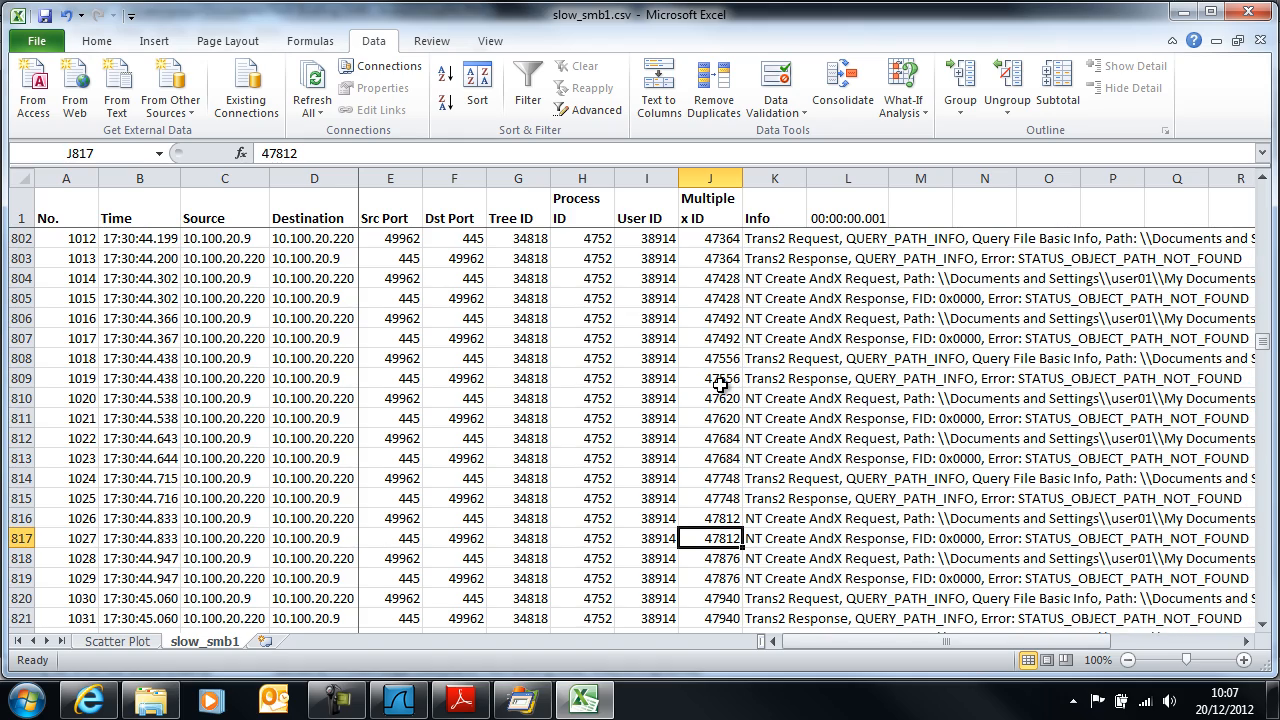
# Examine the last rows of the trace and the block around rows 2131 to 2150 for their Multiplex ID grouping
pyautogui.hotkey('ctrl', 'Down')
pyautogui.press('Up')
pyautogui.press('Up')
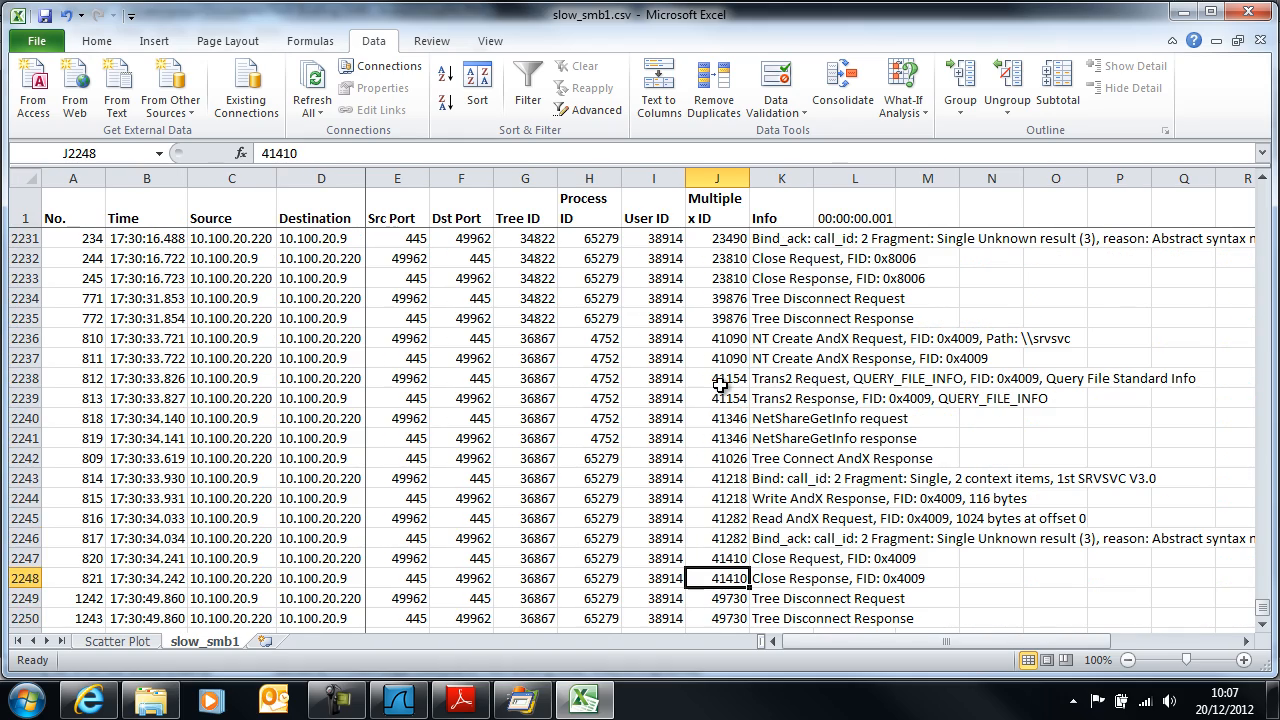
pyautogui.press('pageup')
pyautogui.press('pageup')
pyautogui.press('pageup')
pyautogui.press('pageup')
pyautogui.press('pageup')
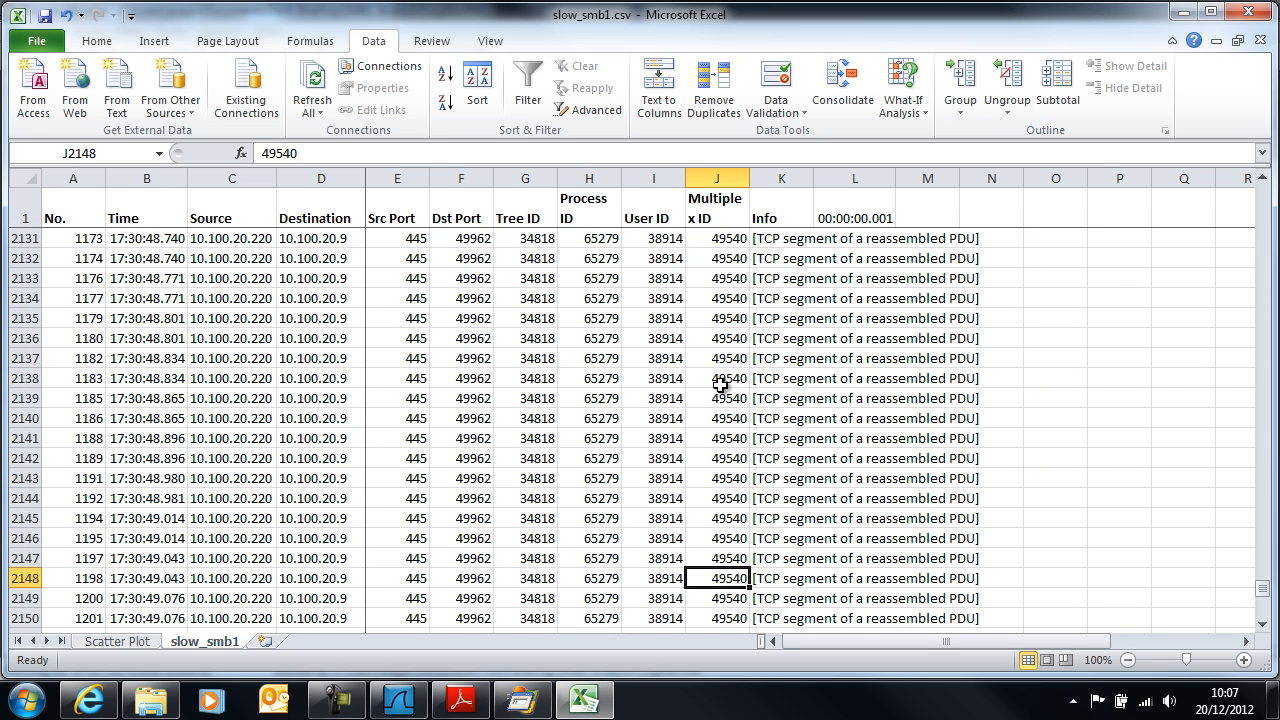
# Examine the Read AndX Request in row 2118 and the surrounding reassembled TCP segment rows by their Multiplex ID
pyautogui.click(745, 359)
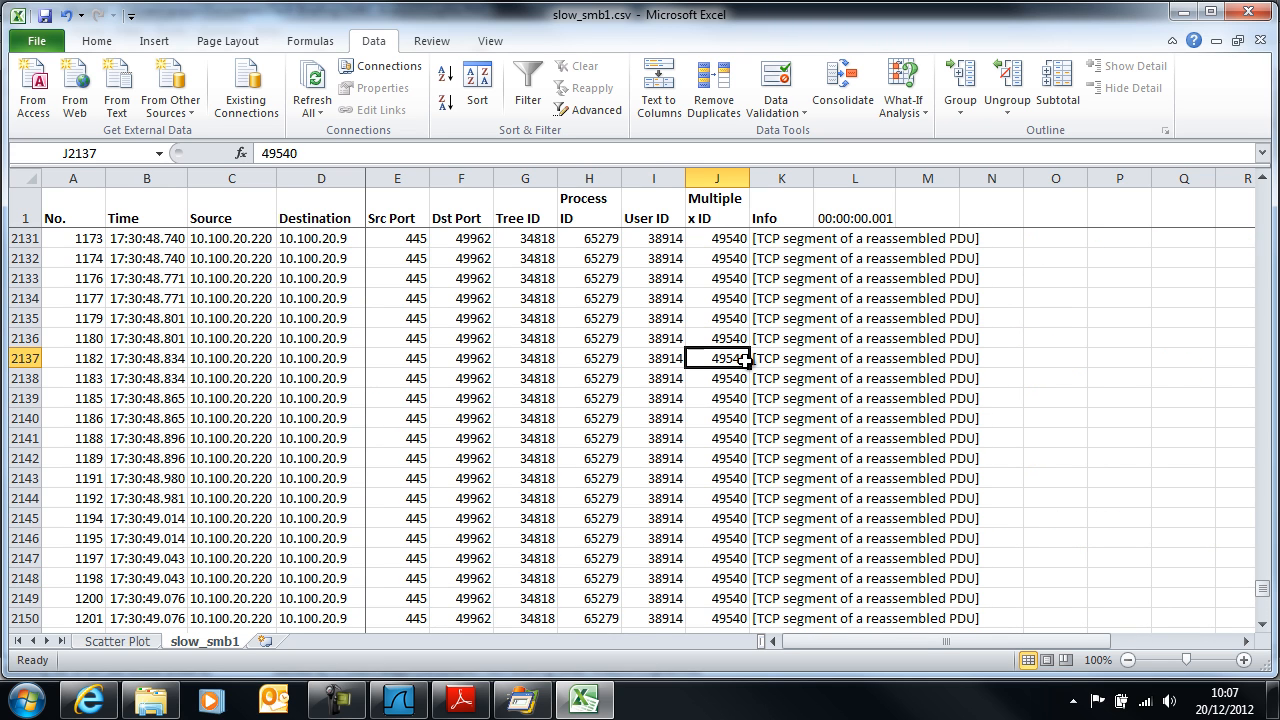
pyautogui.press('Up')
pyautogui.press('Up')
pyautogui.press('Up')
pyautogui.press('Up')
pyautogui.press('Up')
pyautogui.press('Up')
pyautogui.press('Up')
pyautogui.press('Up')
pyautogui.press('Up')
pyautogui.press('Up')
pyautogui.press('Up')
pyautogui.press('Up')
pyautogui.press('Up')
pyautogui.press('Up')
pyautogui.press('Up')
pyautogui.press('Up')
pyautogui.press('Up')
pyautogui.press('Up')
pyautogui.press('Up')
pyautogui.press('Up')
pyautogui.press('Up')
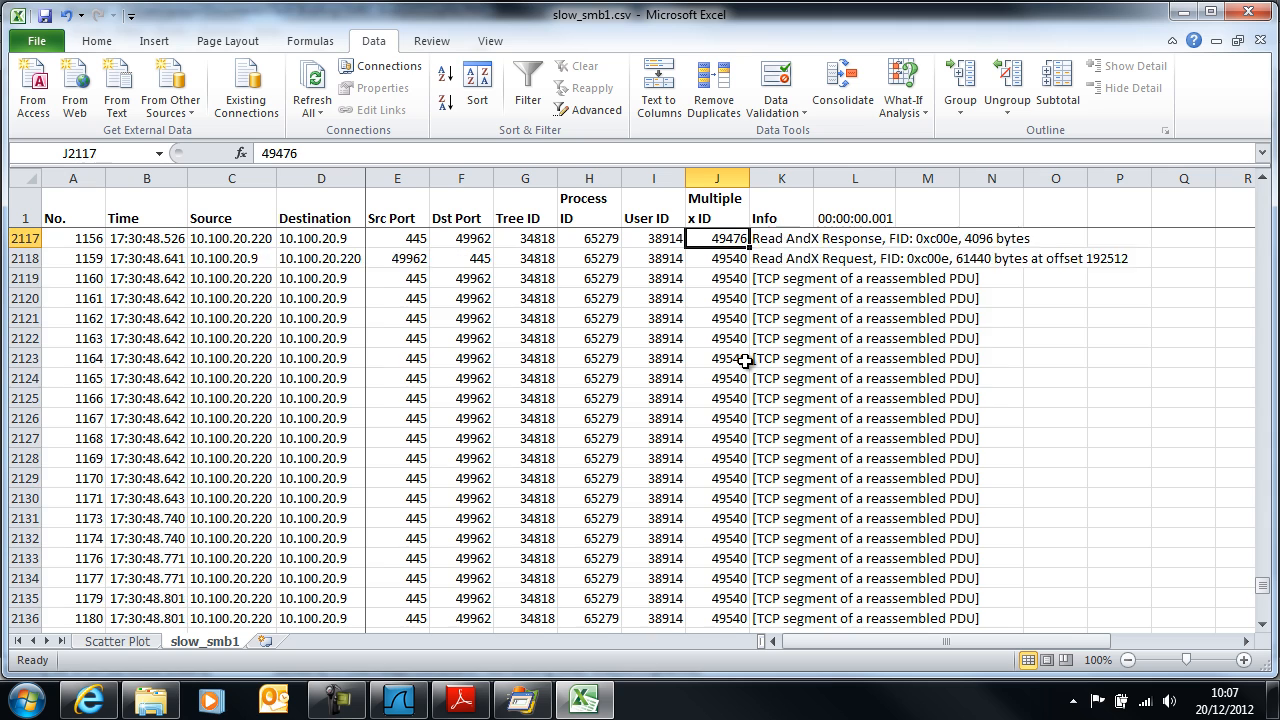
pyautogui.press('Down')
pyautogui.press('Down')
pyautogui.press('Down')
pyautogui.press('Down')
pyautogui.press('Down')
pyautogui.press('Down')
pyautogui.press('Down')
pyautogui.press('Down')
pyautogui.press('Down')
pyautogui.press('Down')
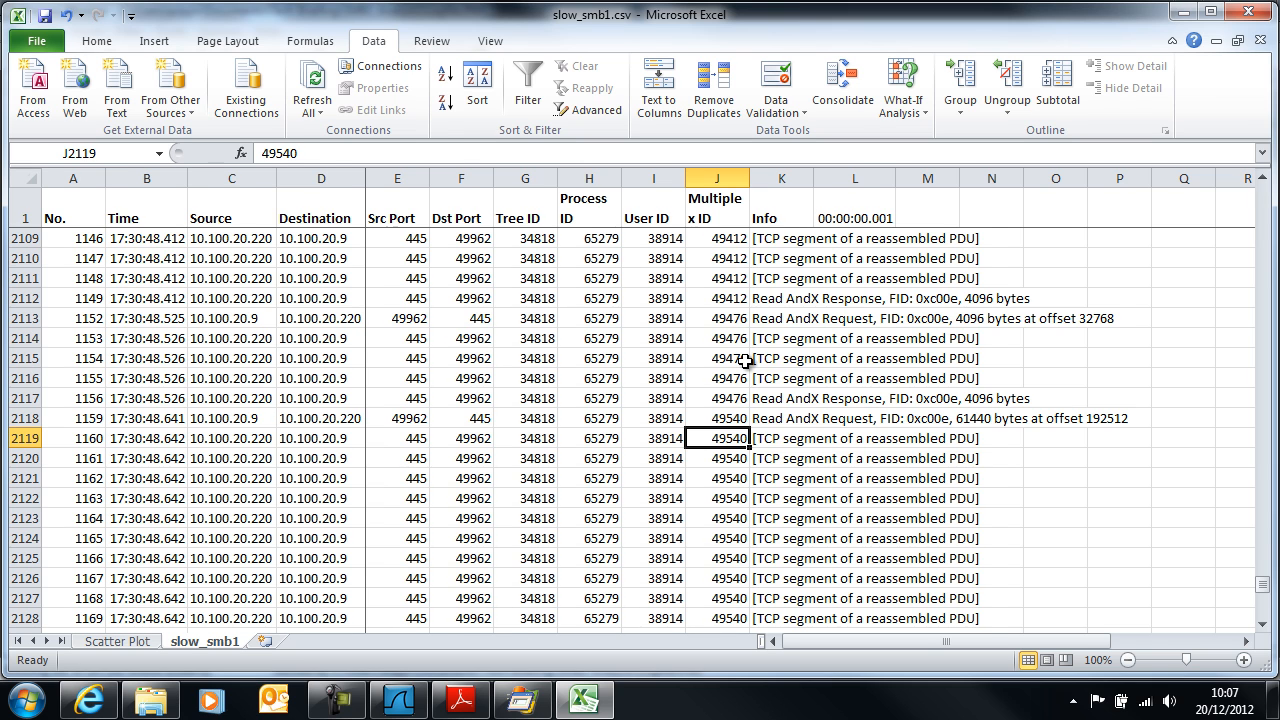
# Insert a new column before Source and head it "Server Time (ms)"
pyautogui.hotkey('ctrl', 'Home')
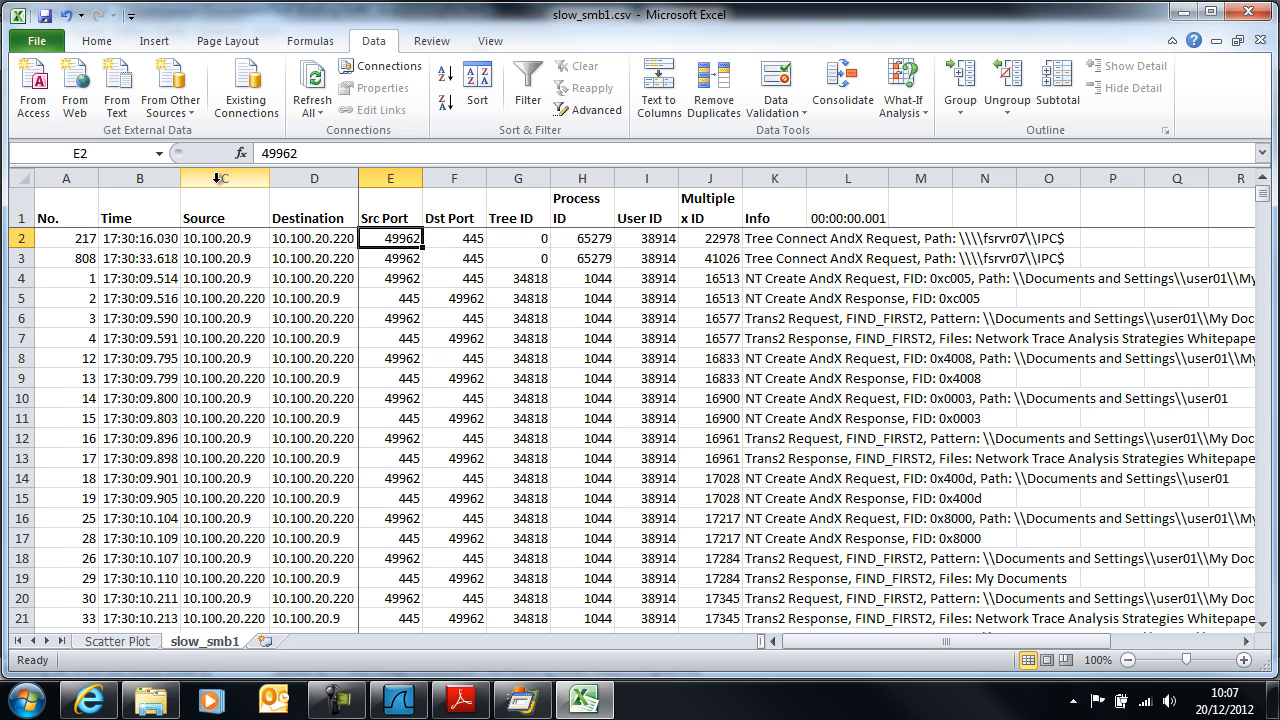
pyautogui.click(218, 177)
pyautogui.hotkey('alt', 'i')
pyautogui.press('c')
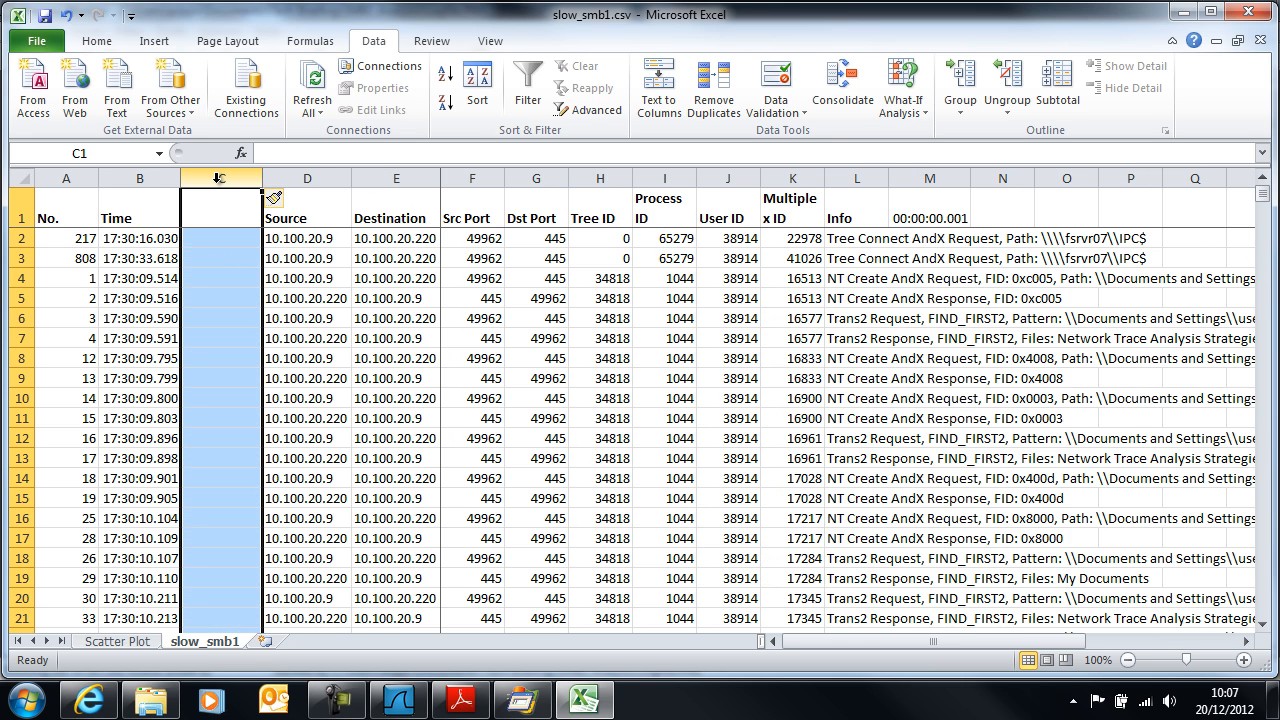
pyautogui.click(207, 218)
pyautogui.write('Server Ti')
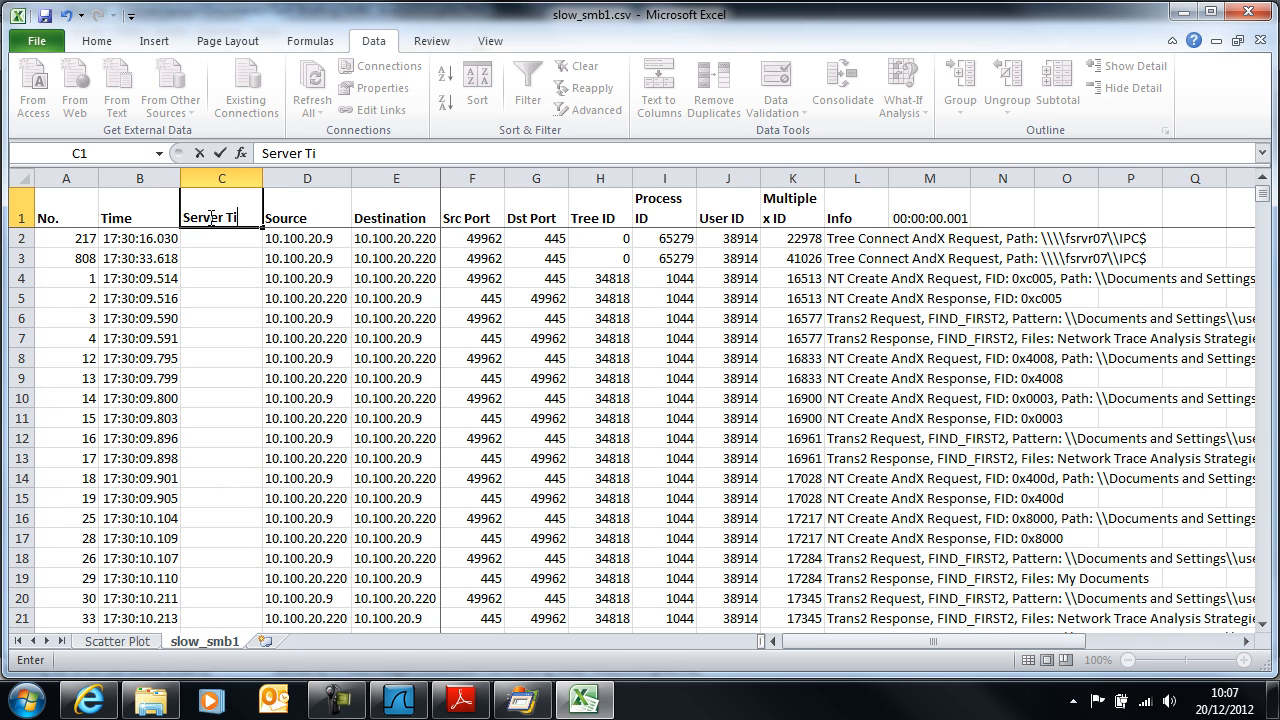
pyautogui.write('me (ms)')
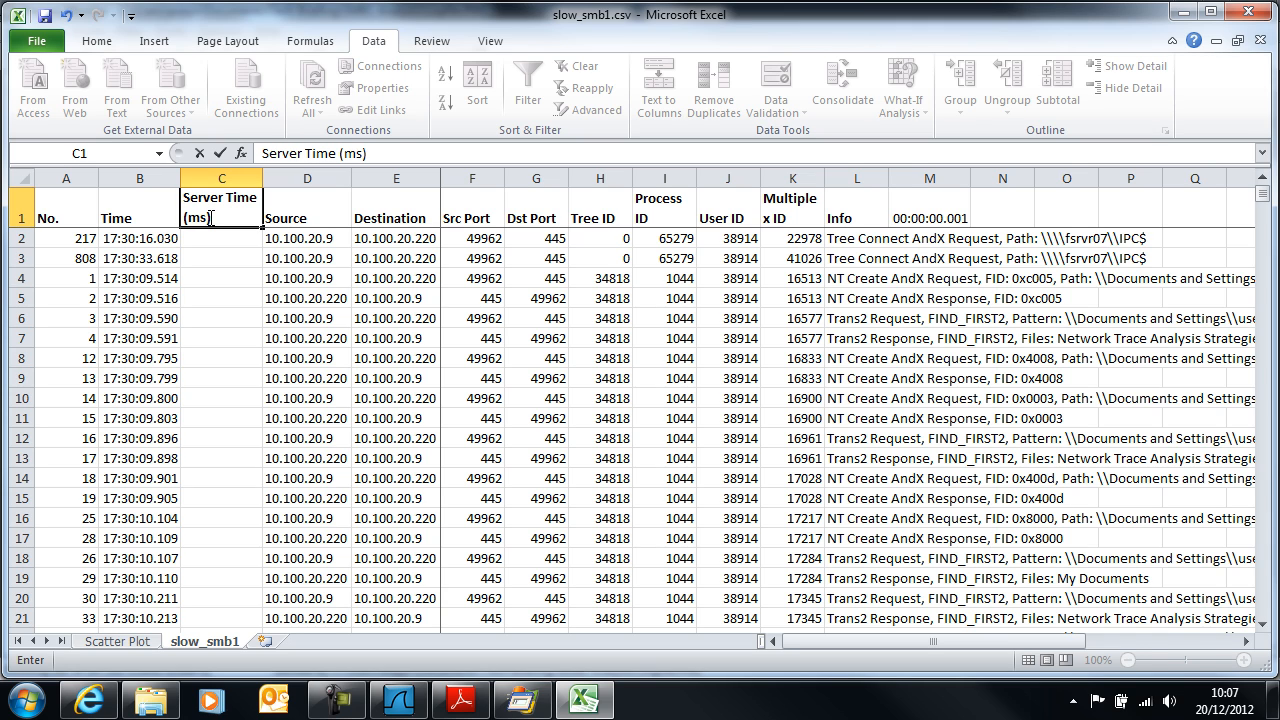
pyautogui.press('Return')
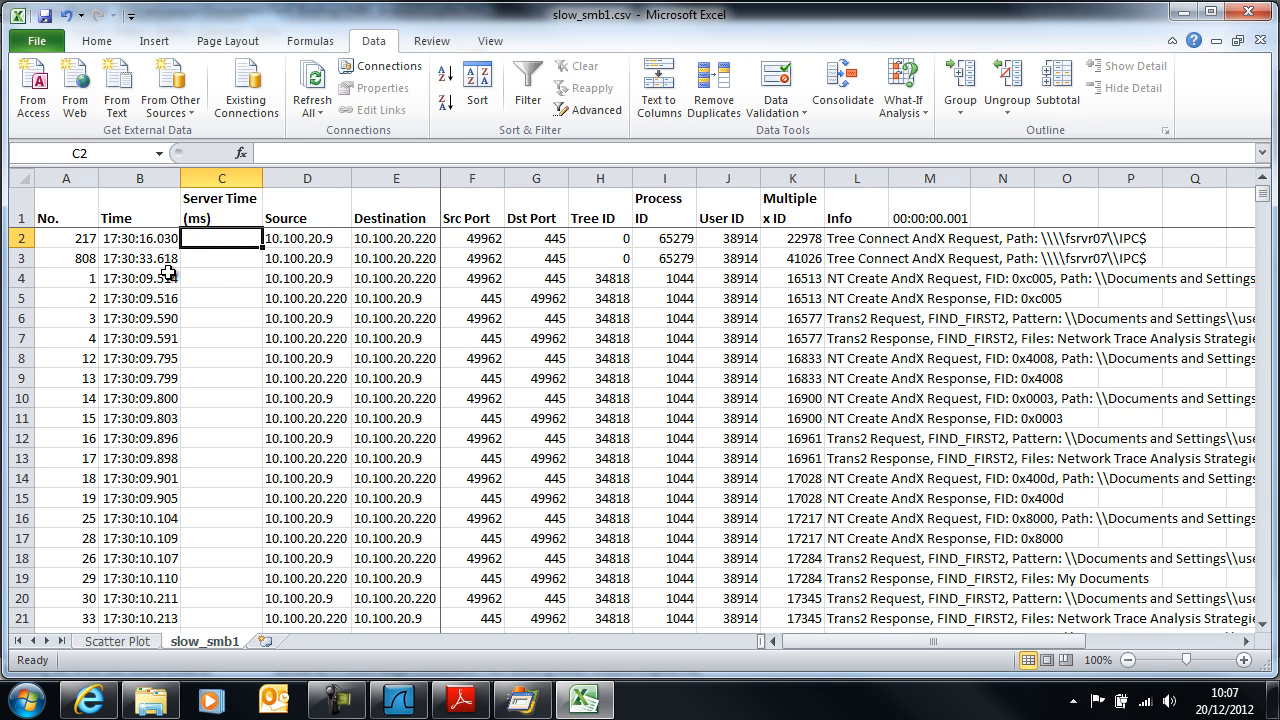
# Begin an IF formula in C5 whose AND test requires G4=445 and F5=445
pyautogui.click(224, 282)
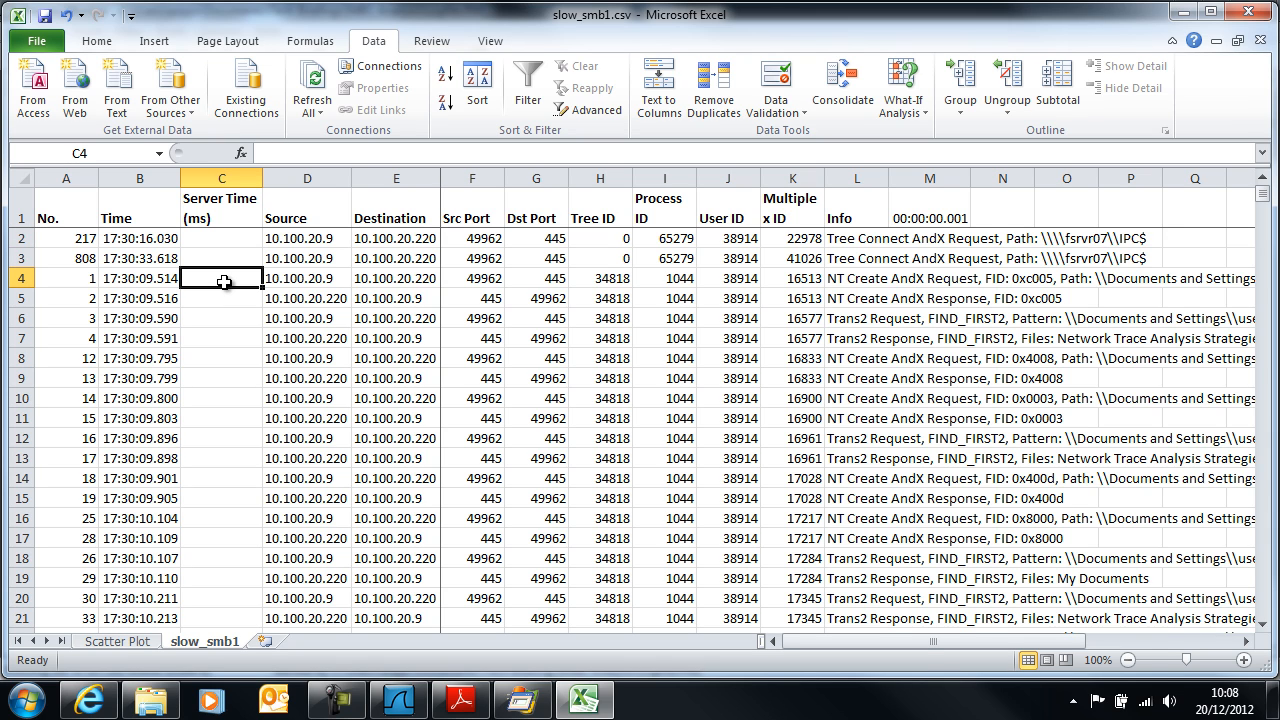
pyautogui.click(223, 298)
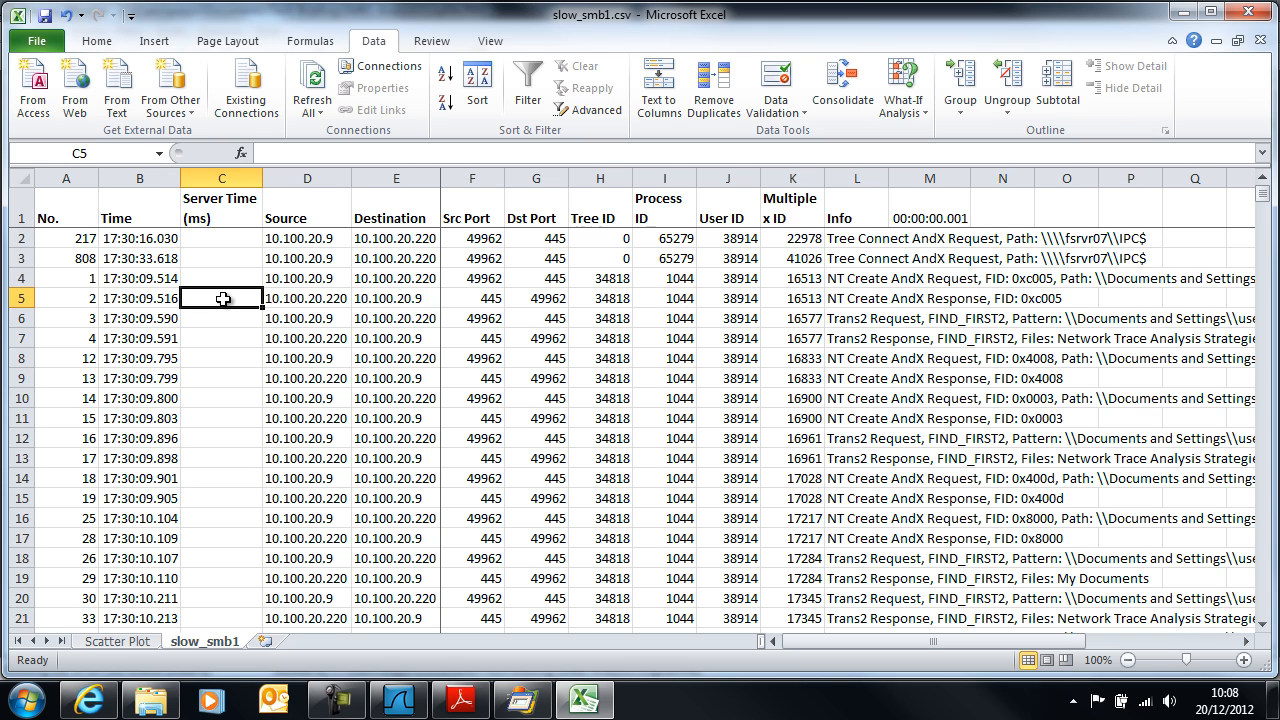
pyautogui.write('=if(')
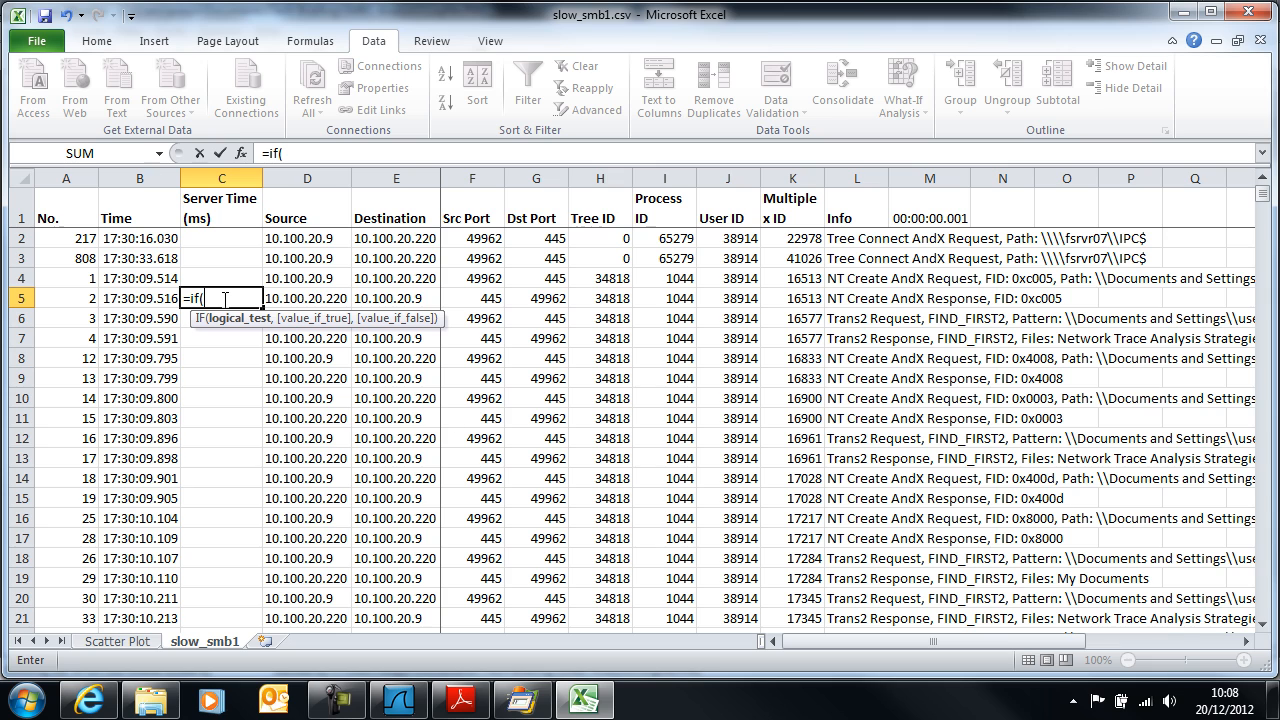
pyautogui.write('and')
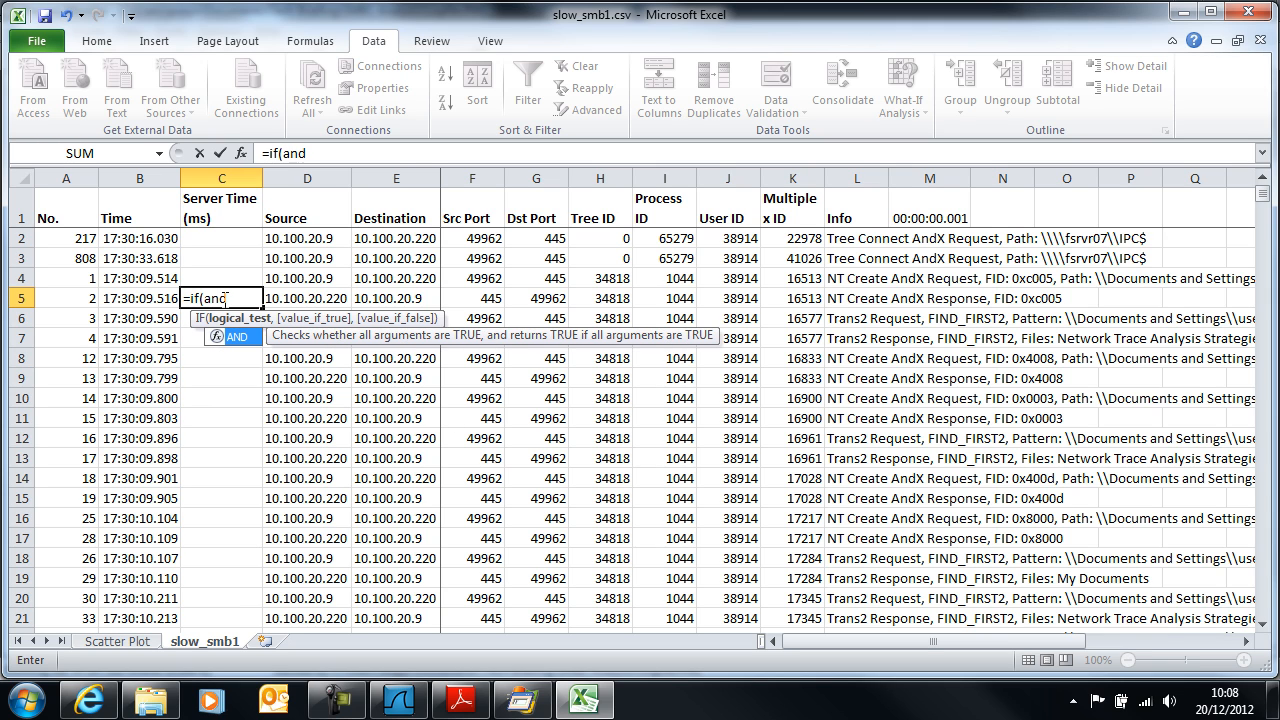
pyautogui.write('(')
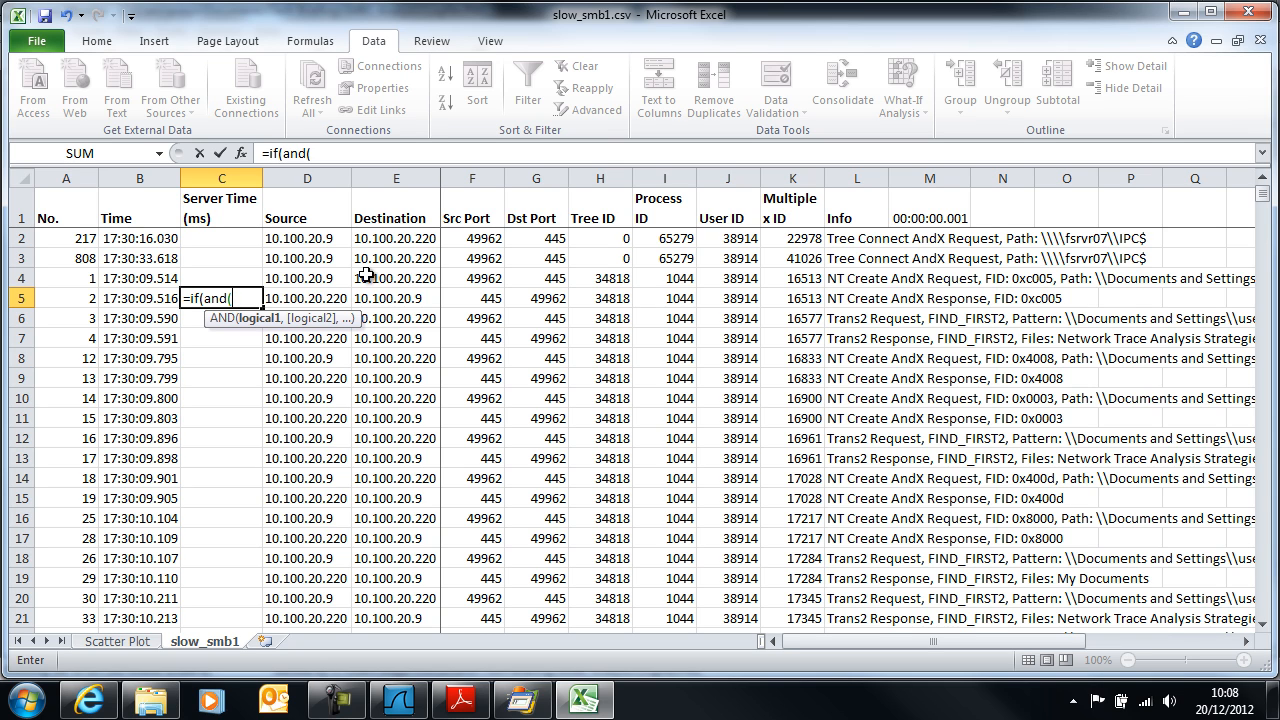
pyautogui.click(542, 278)
pyautogui.write('=445')
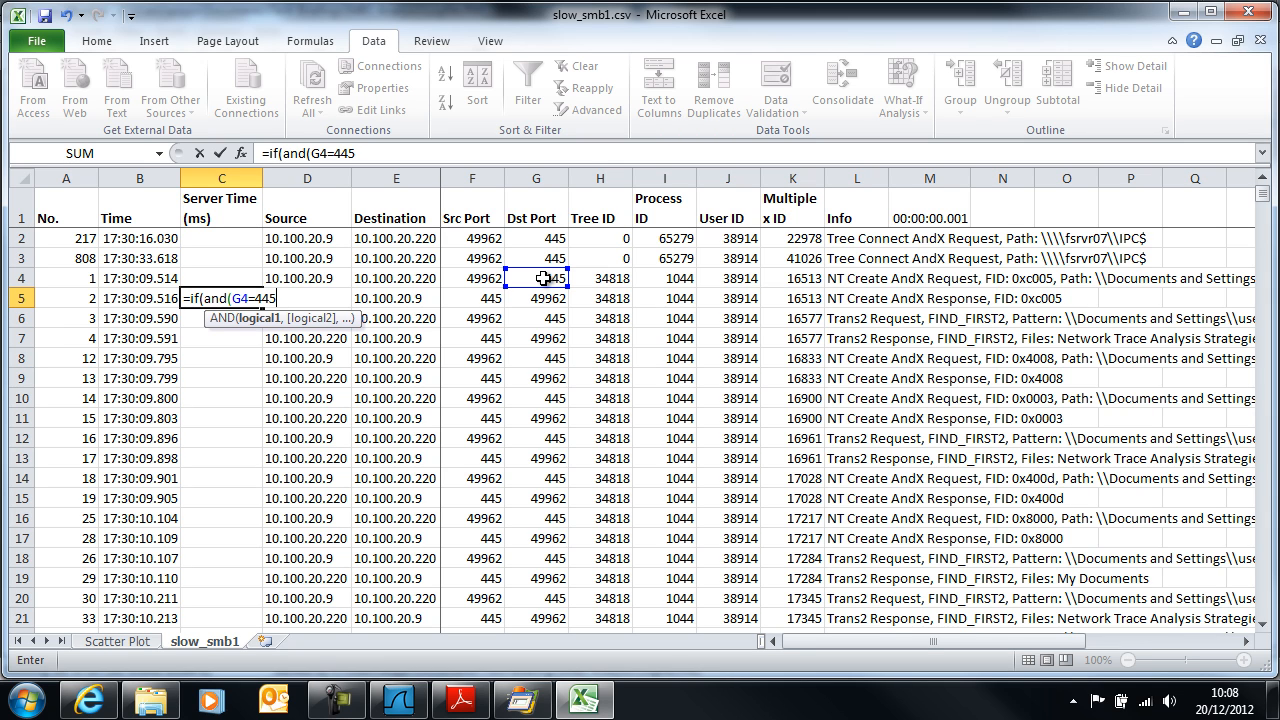
pyautogui.write(',')
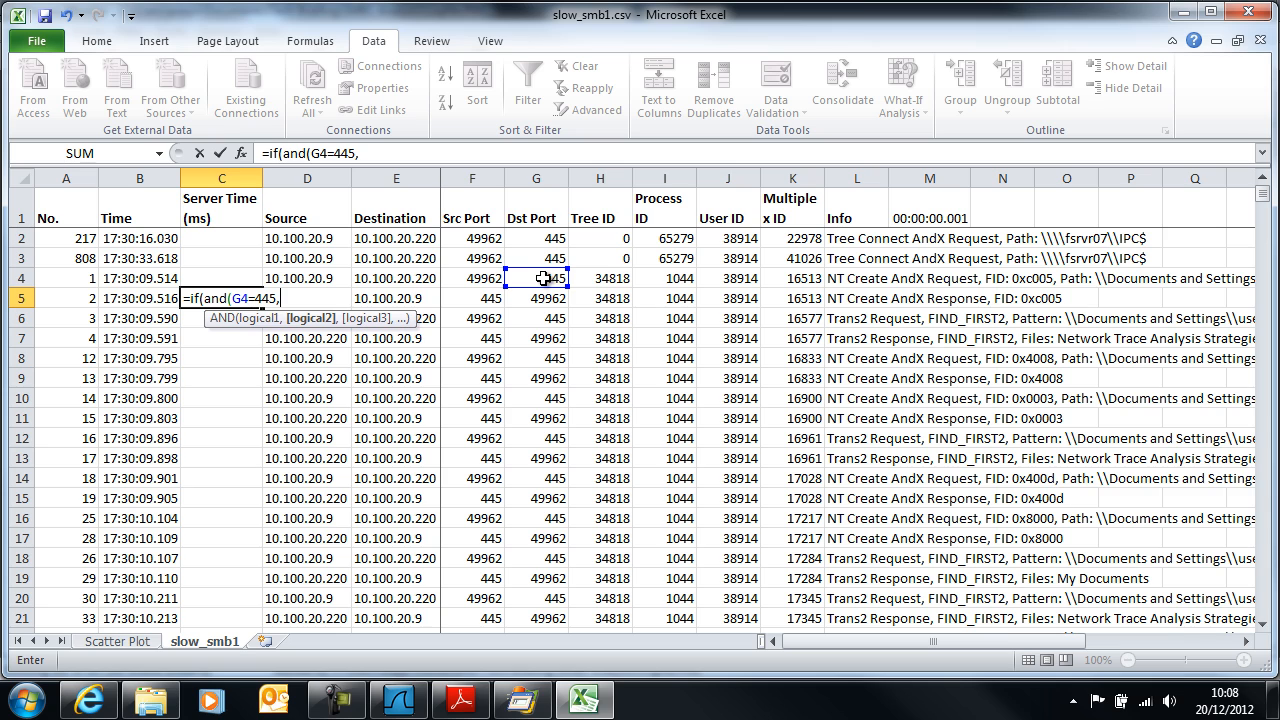
pyautogui.click(497, 300)
pyautogui.write('=445')
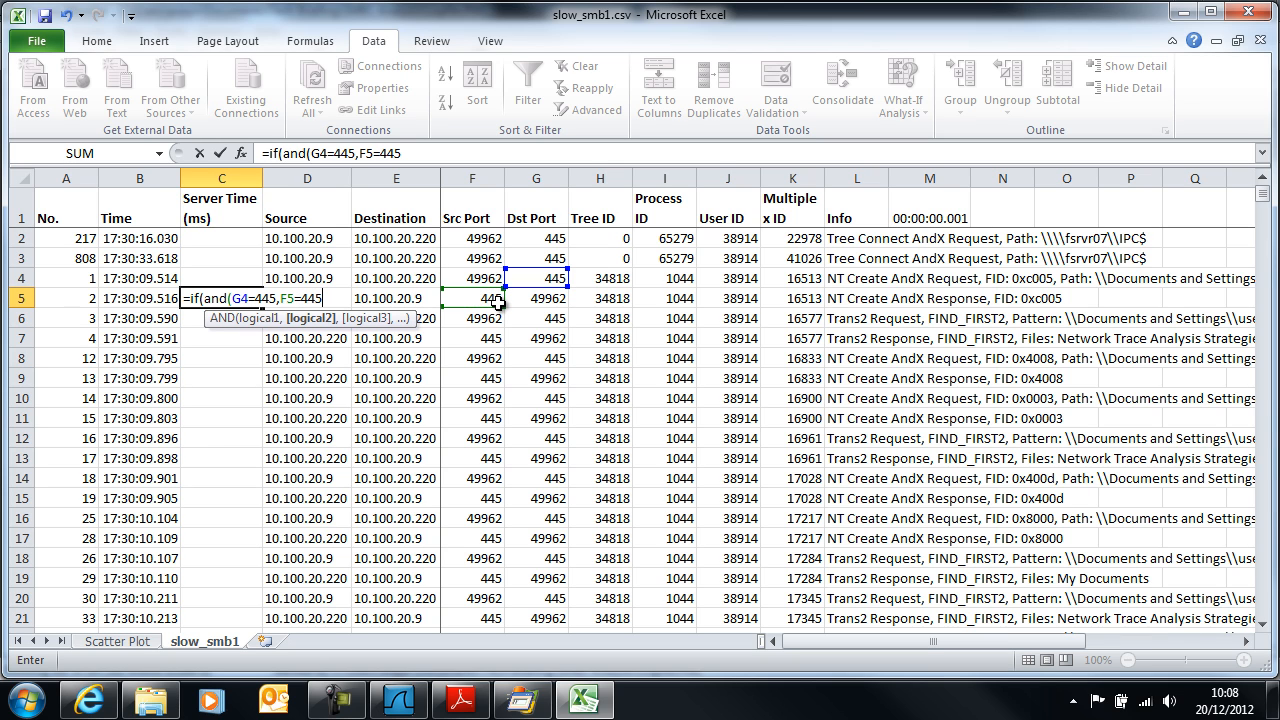
pyautogui.write(',')
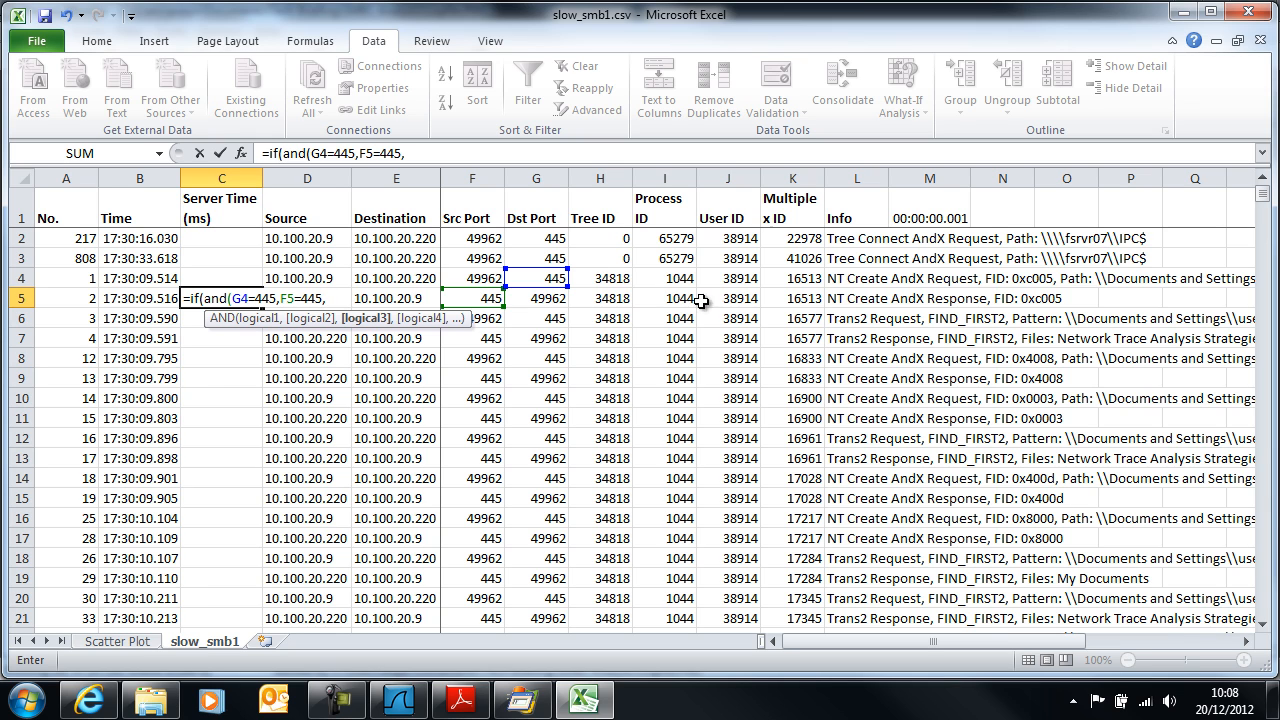
# Add the condition K5=K4 to compare the Multiplex IDs and close the AND test
pyautogui.click(800, 299)
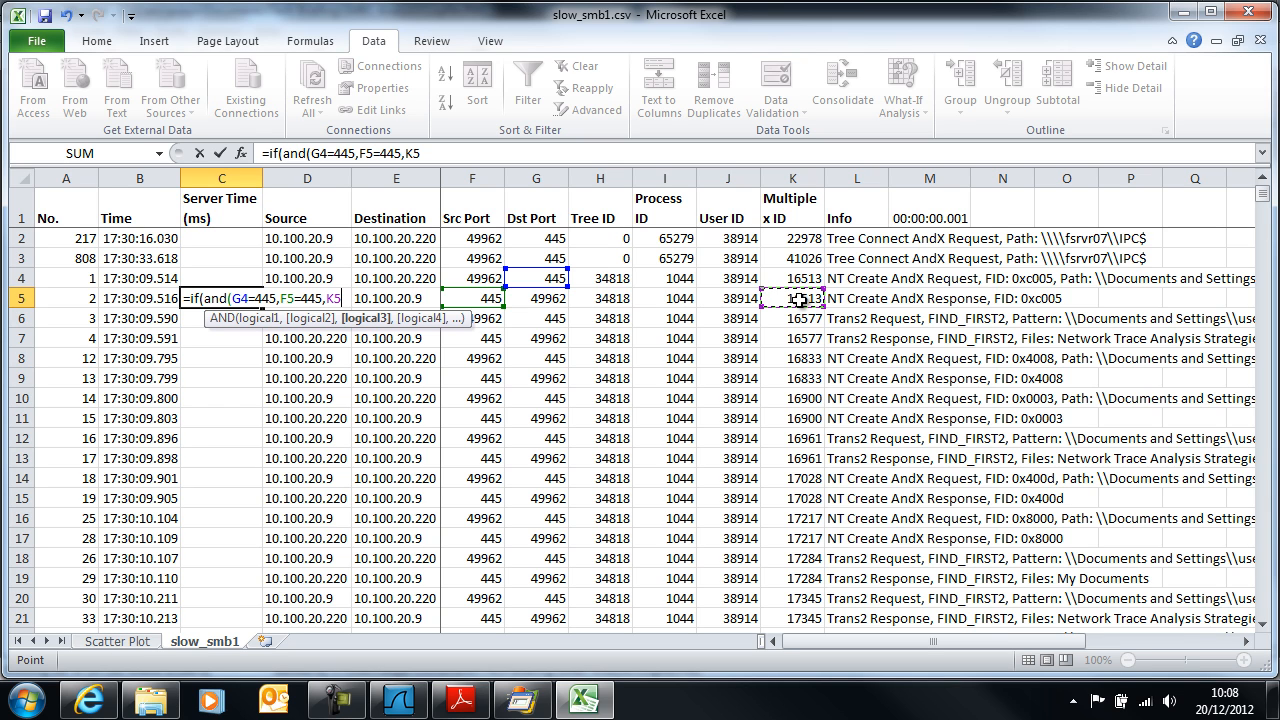
pyautogui.write('=')
pyautogui.click(800, 280)
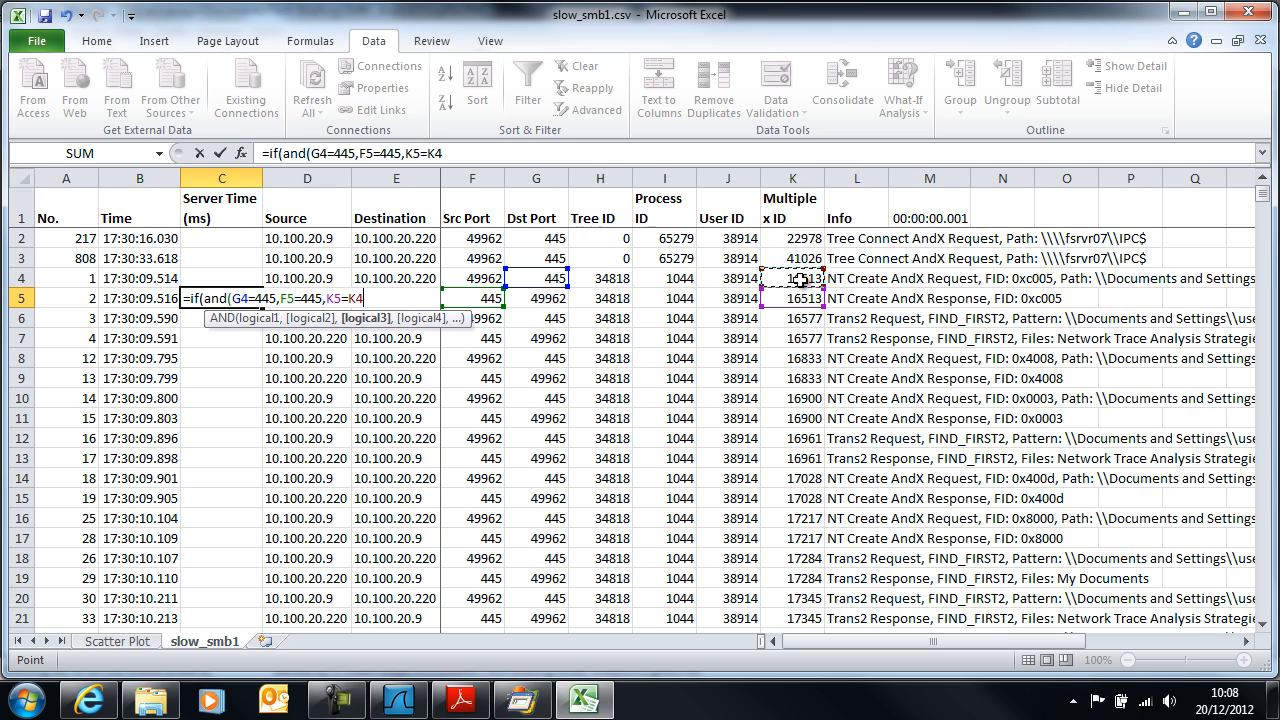
pyautogui.write('),')
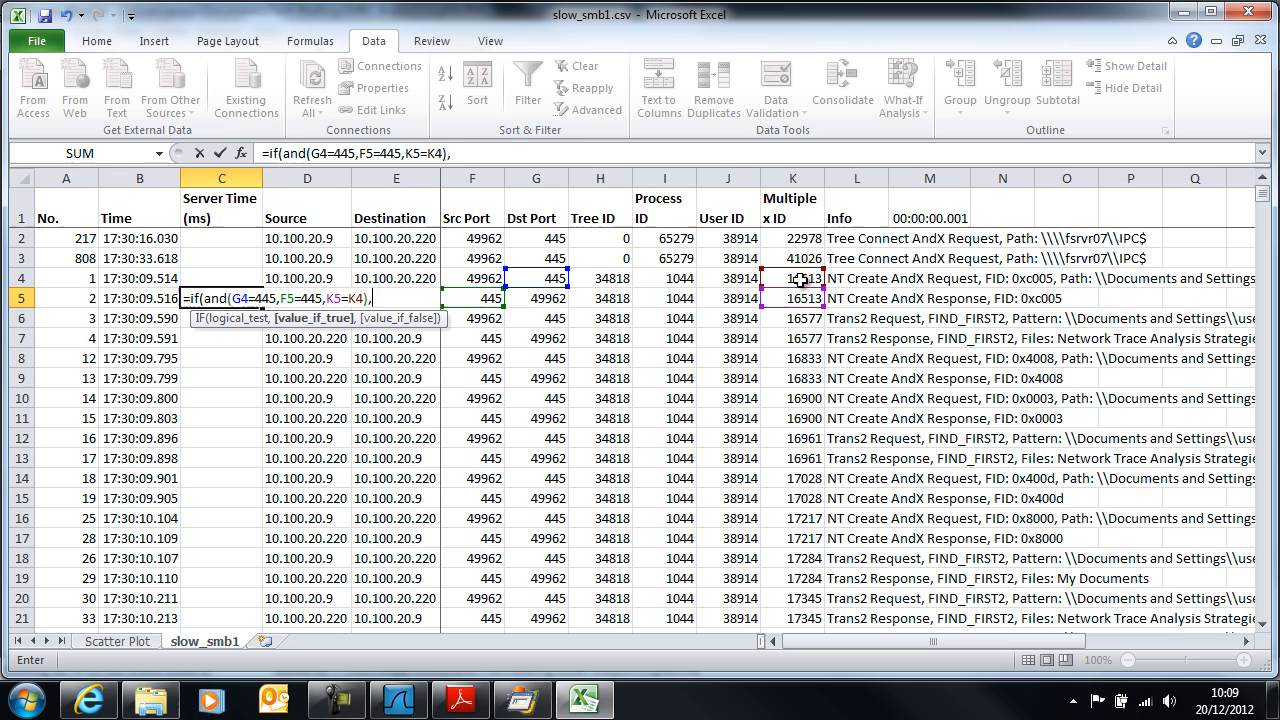
# Complete the C5 formula to return B5-B4 when the test is true and "" otherwise
pyautogui.click(148, 298)
pyautogui.write('-')
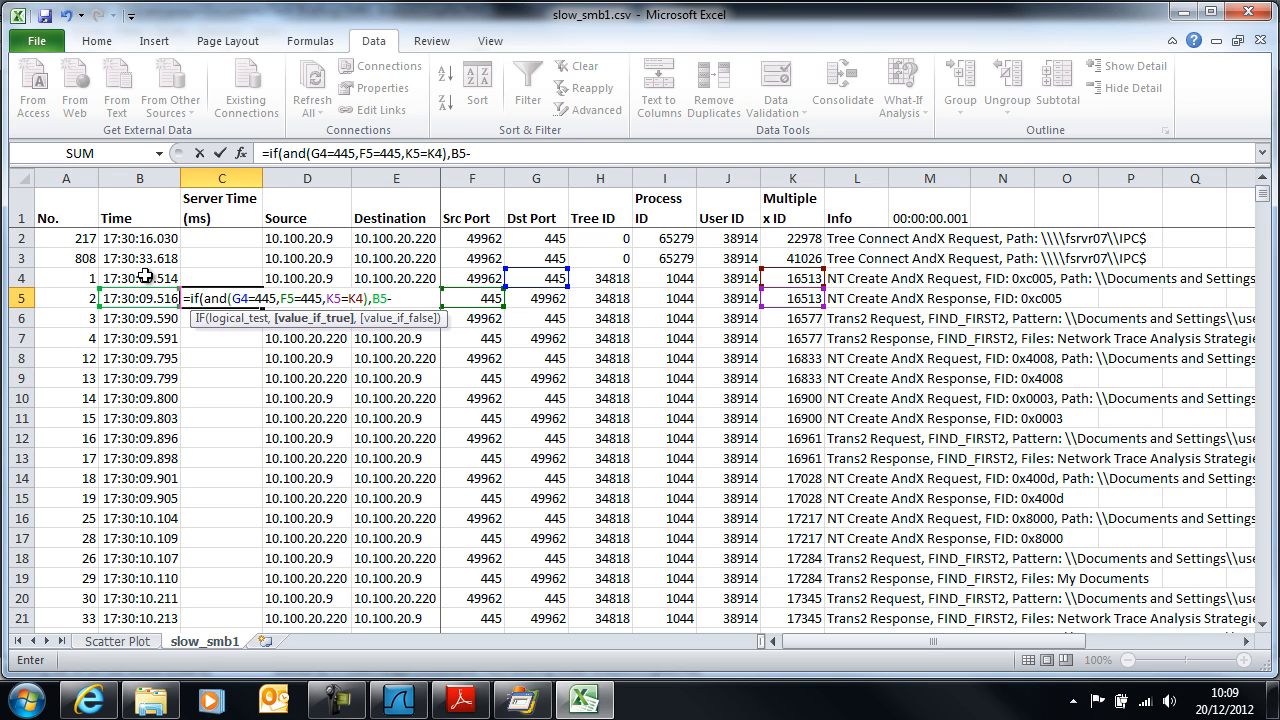
pyautogui.click(146, 277)
pyautogui.write(',')
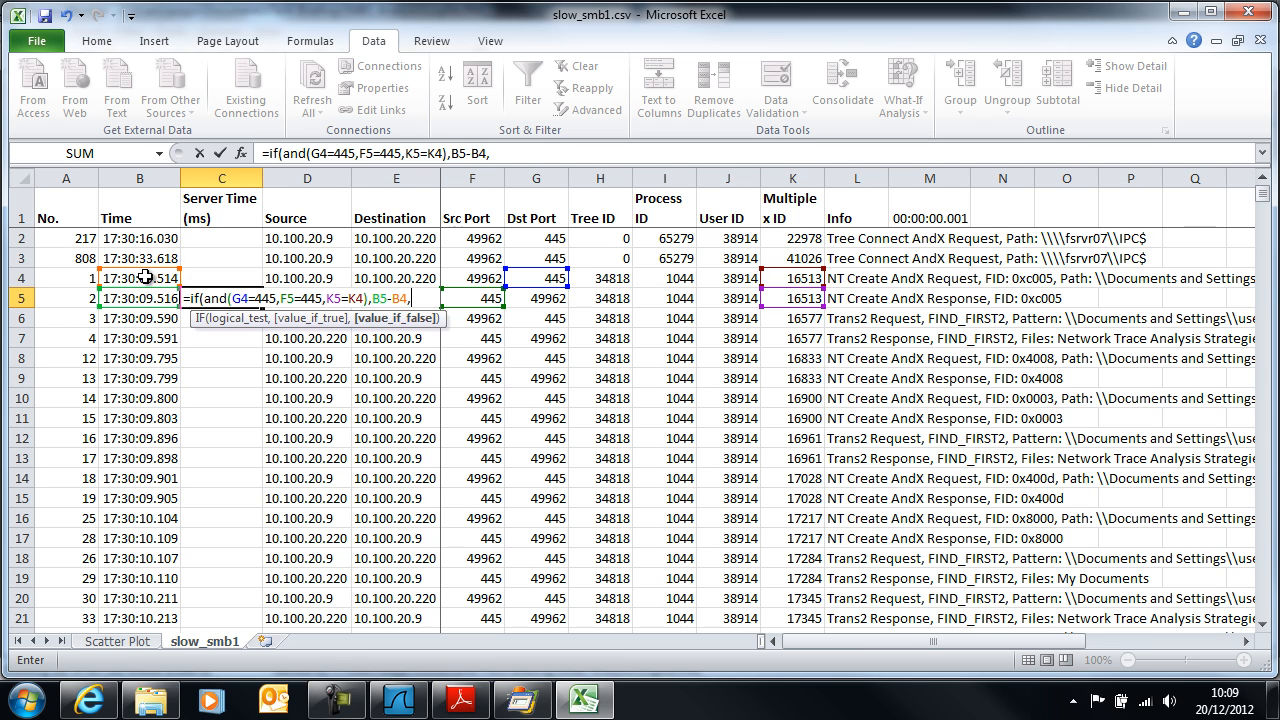
pyautogui.write('"")')
pyautogui.press('Return')
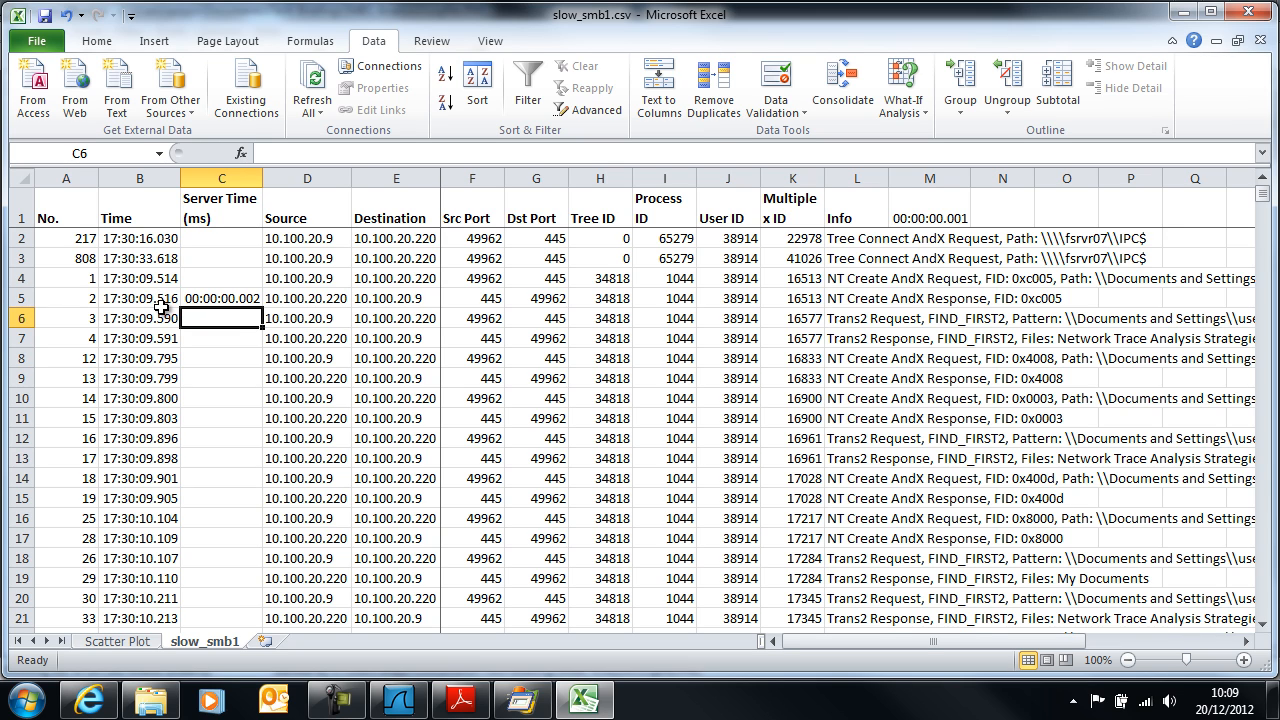
# Fill the C5 formula down the Server Time column to the end of the data
pyautogui.click(236, 298)
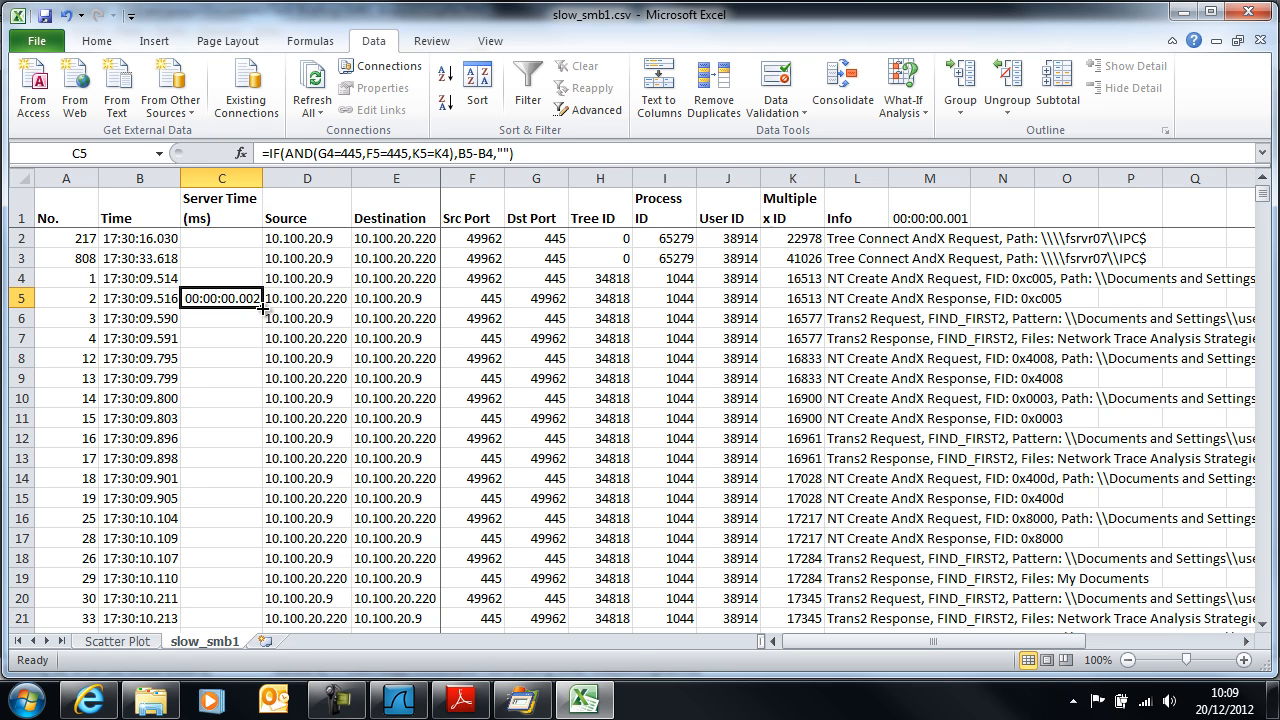
pyautogui.doubleClick(262, 308)
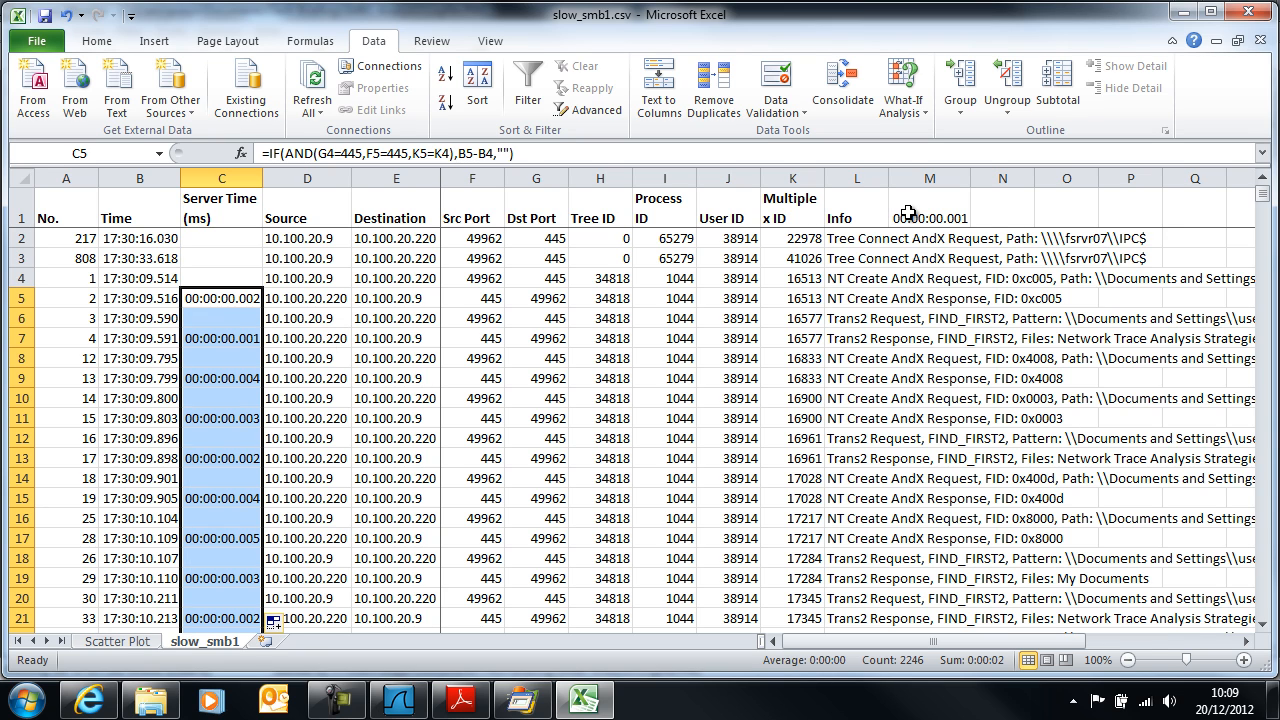
pyautogui.click(246, 296)
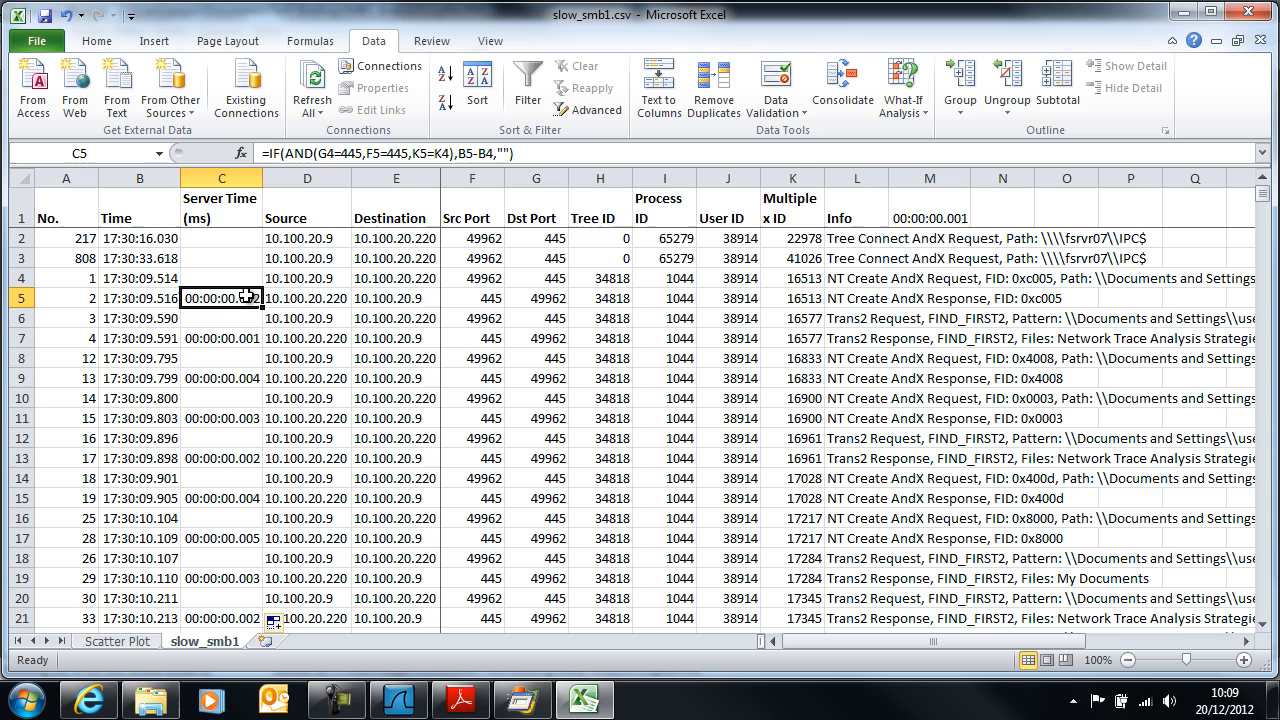
# Clear the leftover 00:00:00.001 value from cell M1
pyautogui.click(928, 214)
pyautogui.press('Delete')
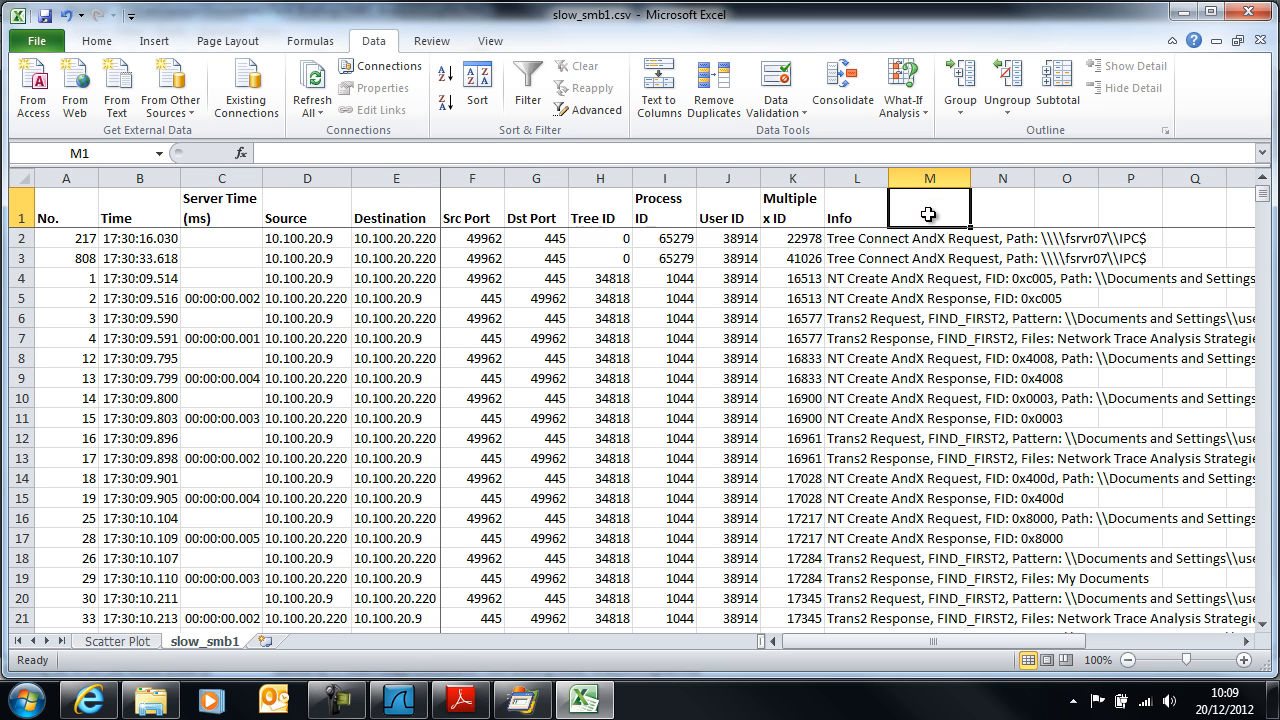
# Copy the time format of C5 onto cell M1 and enter 00:00:00.001 there
pyautogui.click(212, 298)
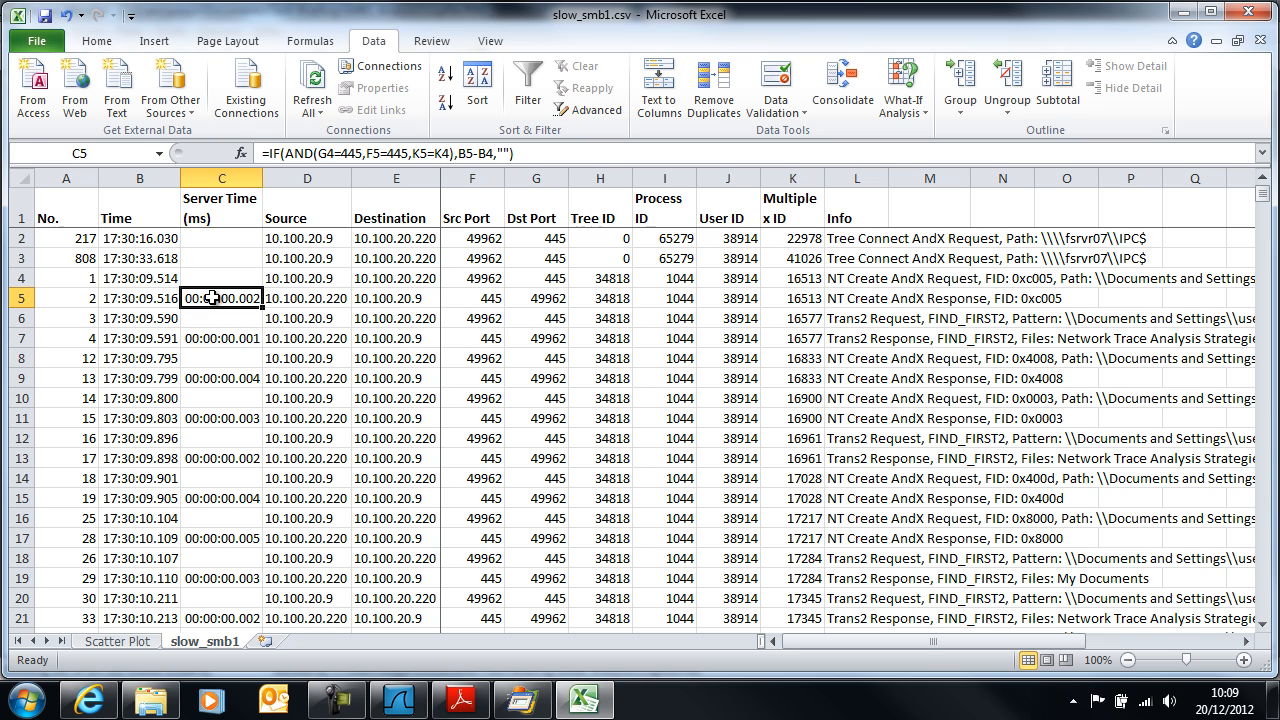
pyautogui.rightClick(212, 298)
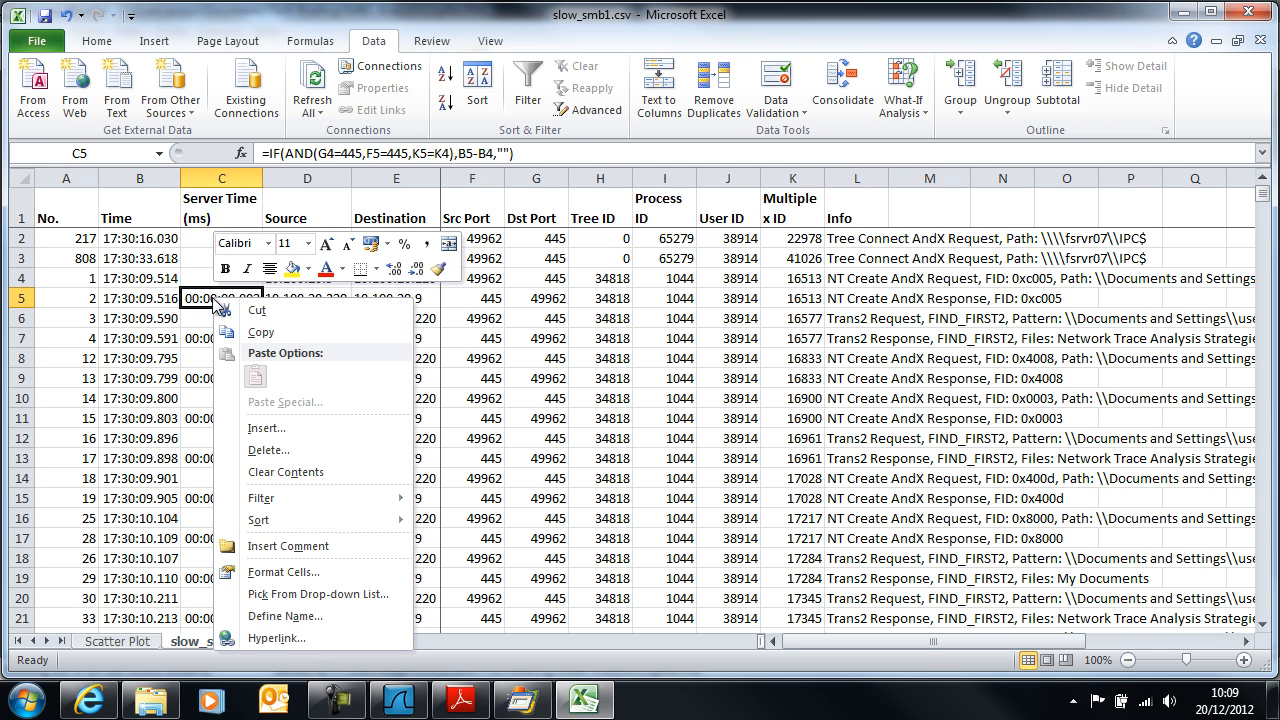
pyautogui.click(443, 268)
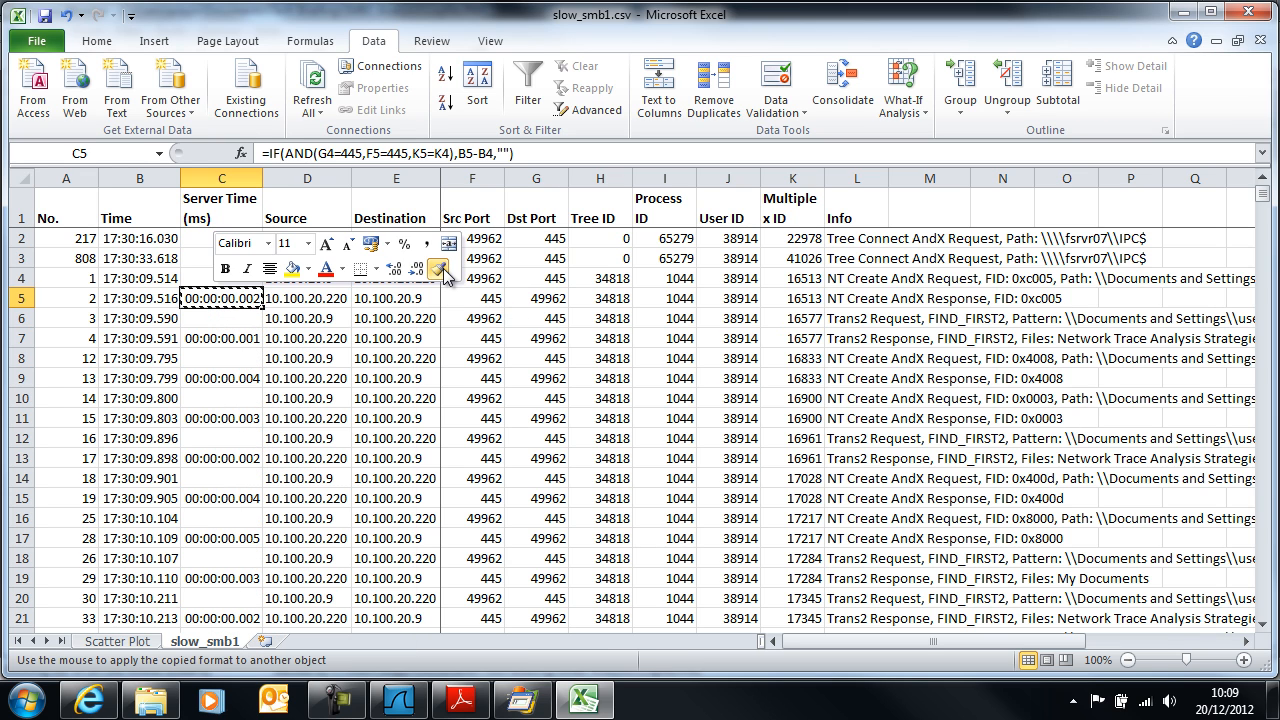
pyautogui.click(940, 214)
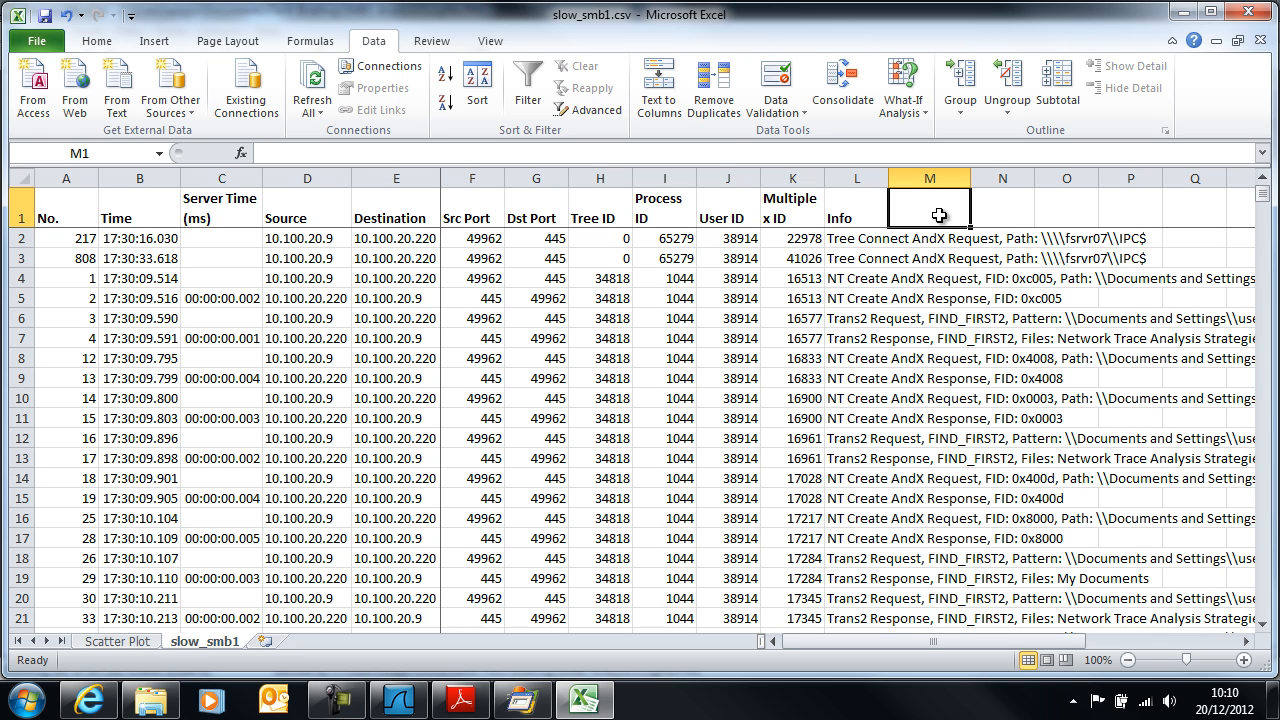
pyautogui.write('00:00')
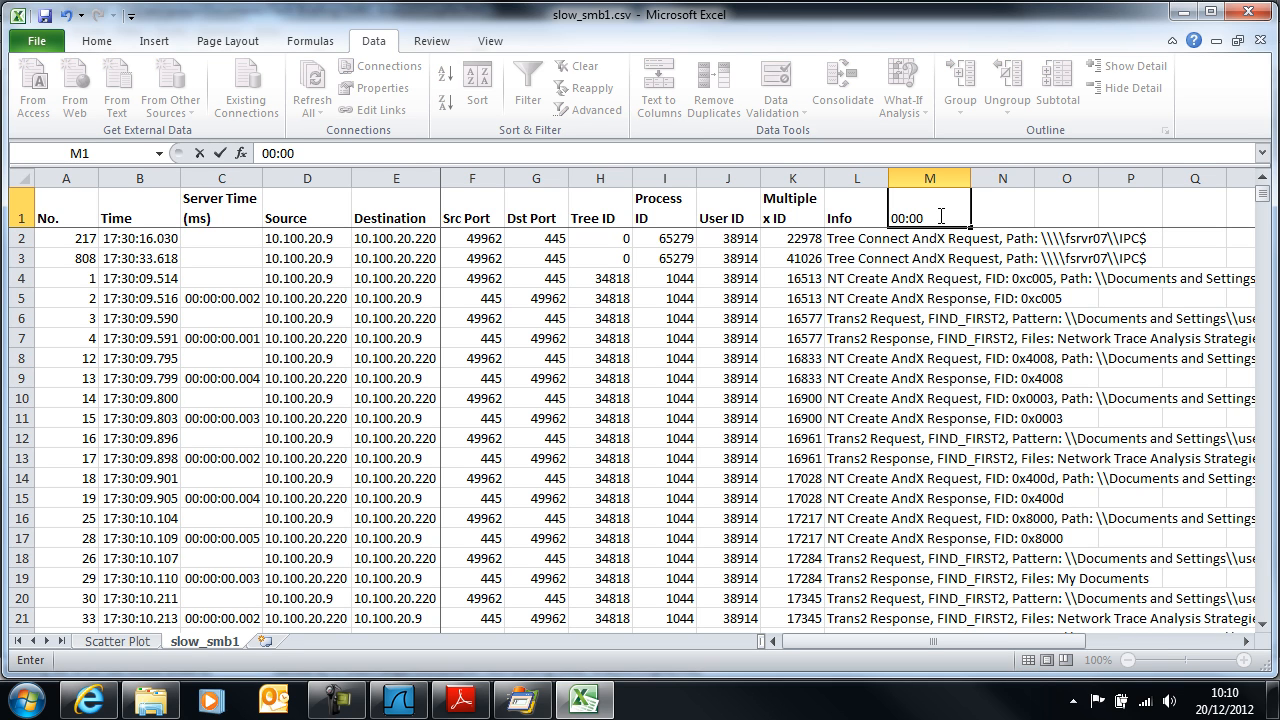
pyautogui.write(':00.001')
pyautogui.press('Return')
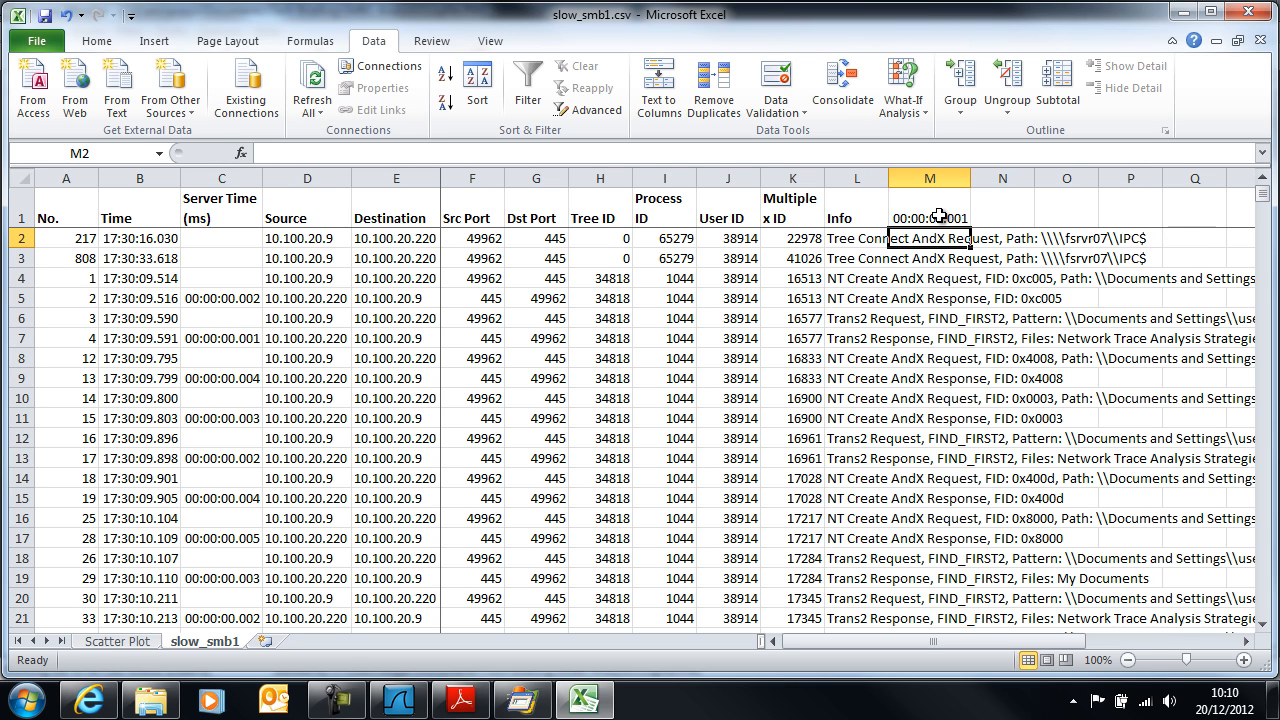
# Enclose the B5-B4 subtraction in parentheses within the C5 formula, keeping the comma before the empty string
pyautogui.click(218, 302)
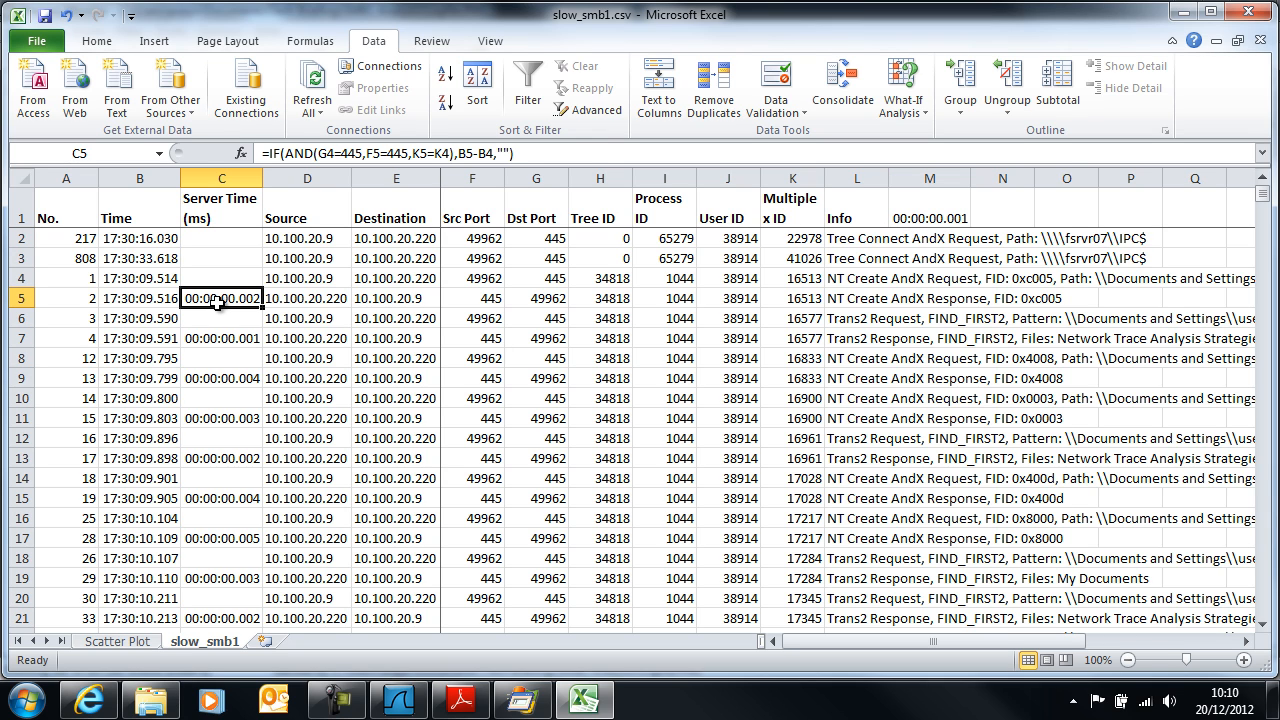
pyautogui.click(458, 152)
pyautogui.write('(')
pyautogui.click(497, 153)
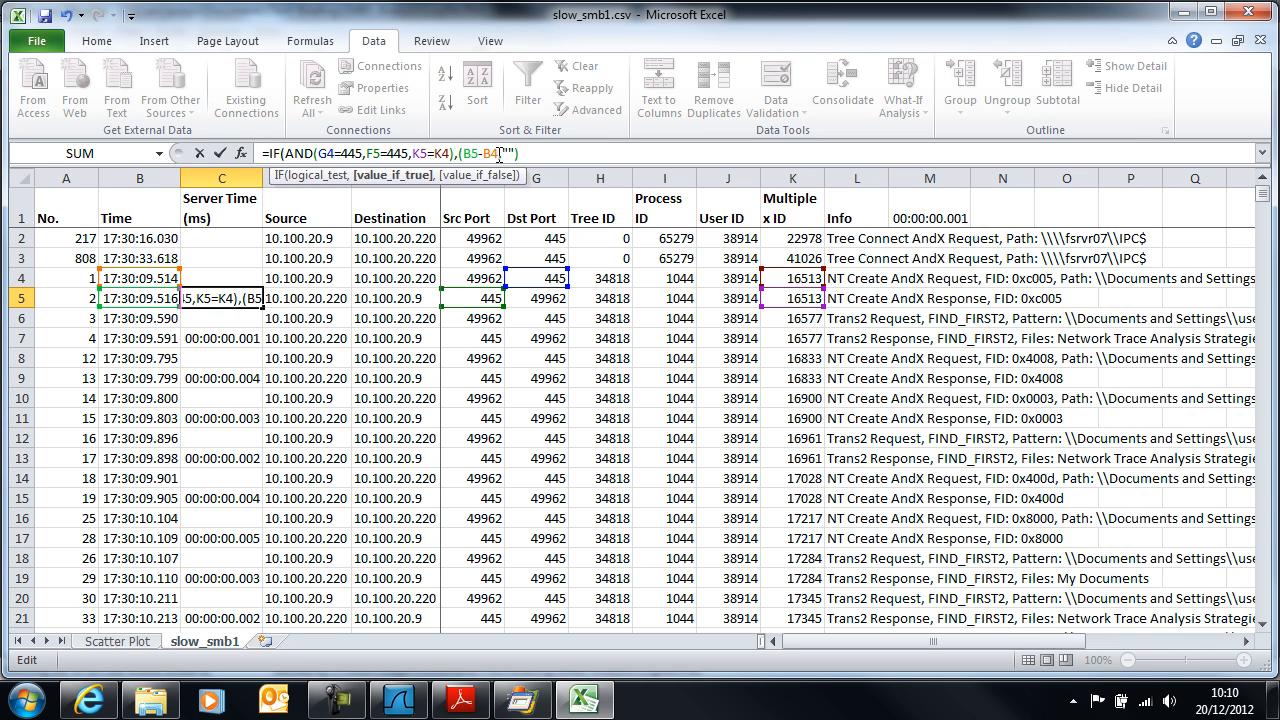
pyautogui.write('),')
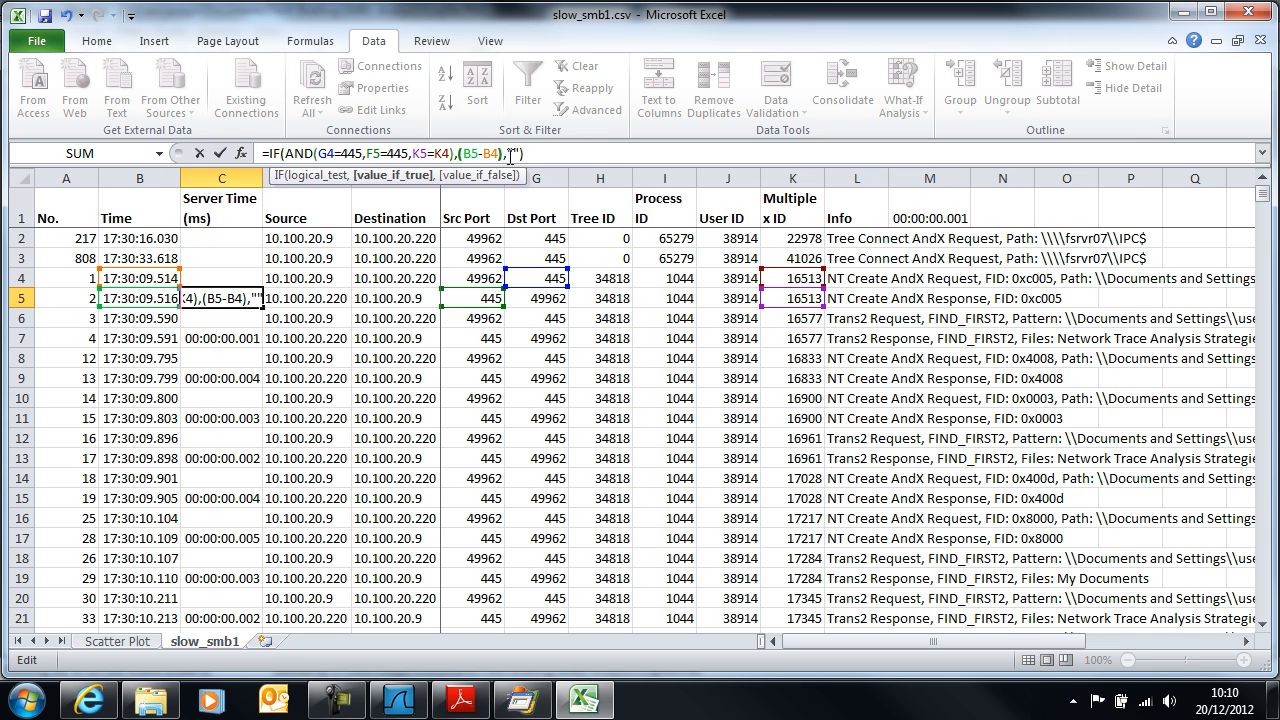
# Divide the bracketed (B5-B4) in the C5 formula by the absolute reference $M$1 and commit the formula
pyautogui.click(506, 153)
pyautogui.write('/')
pyautogui.click(917, 218)
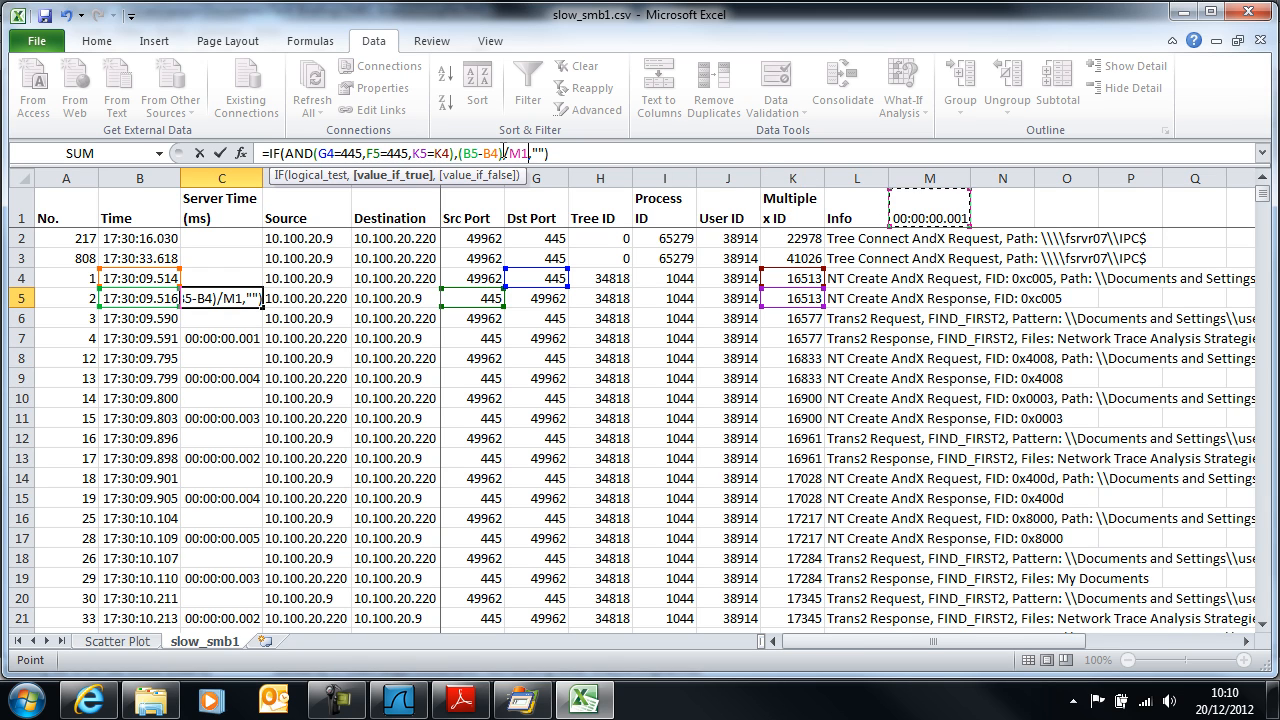
pyautogui.click(510, 153)
pyautogui.write('$M$')
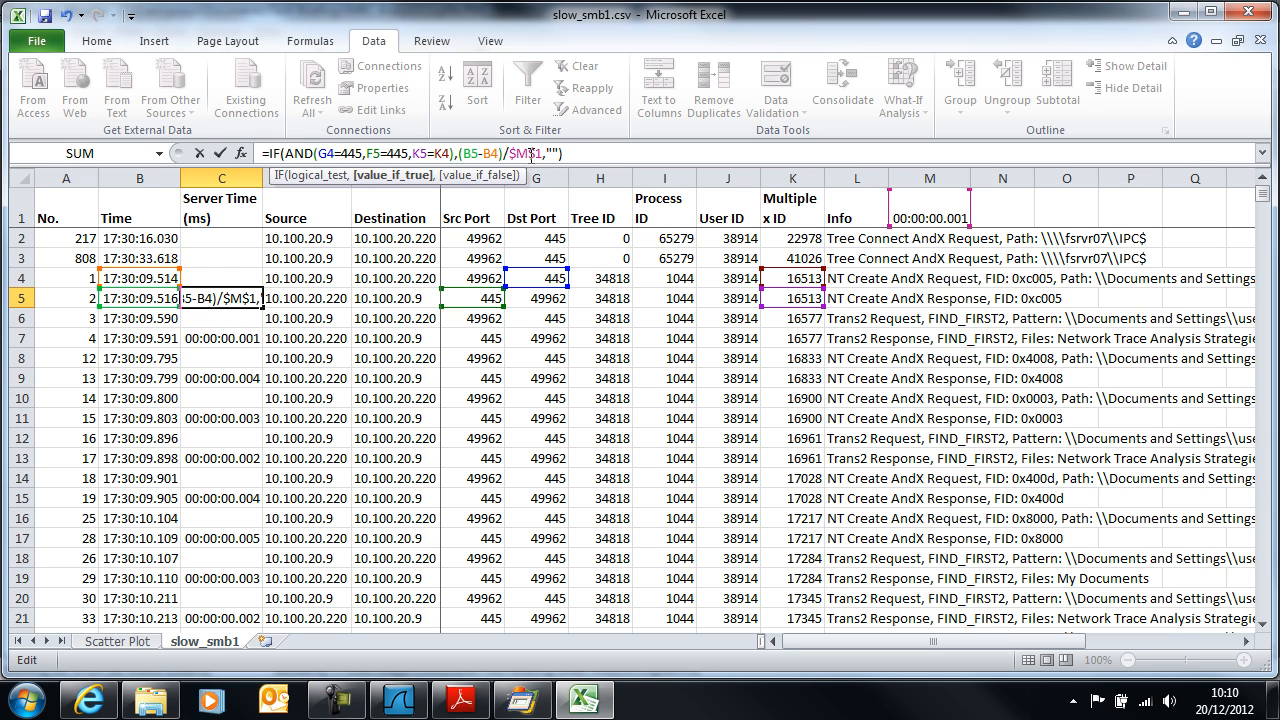
pyautogui.press('Return')
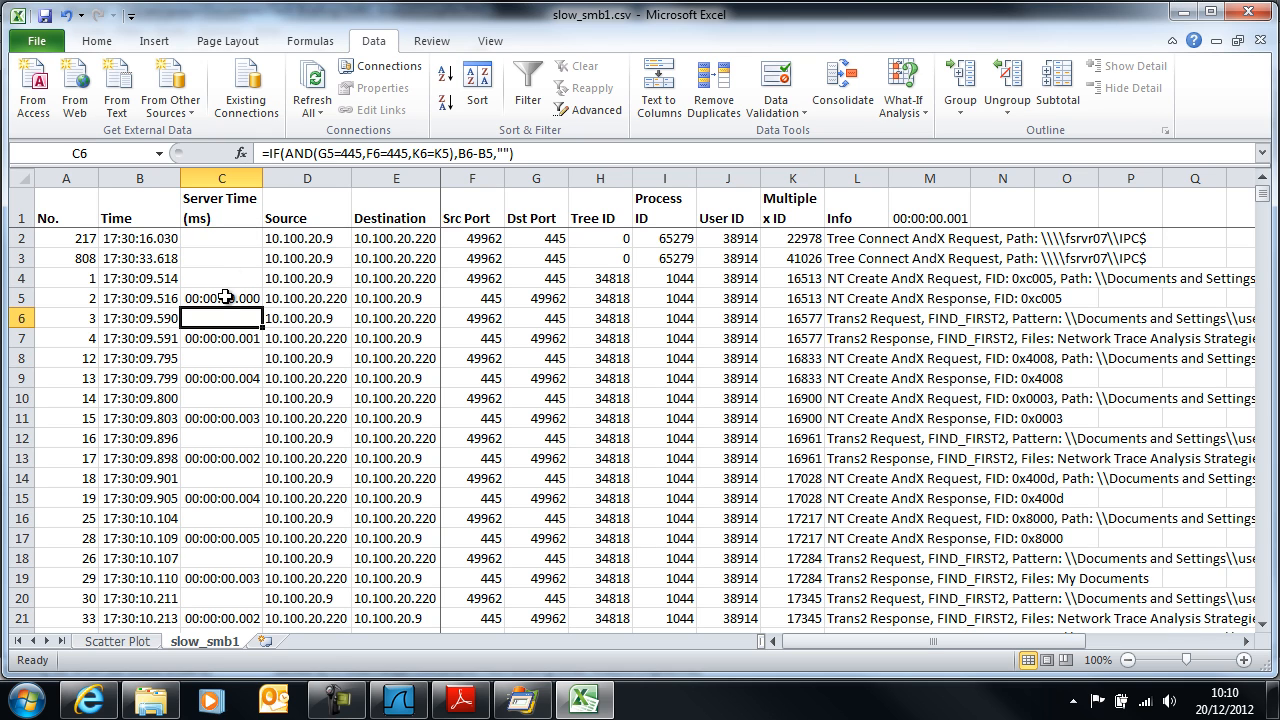
# Format the Server Time column as Number with 0 decimal places and the 1000 separator
pyautogui.click(236, 180)
pyautogui.rightClick(236, 183)
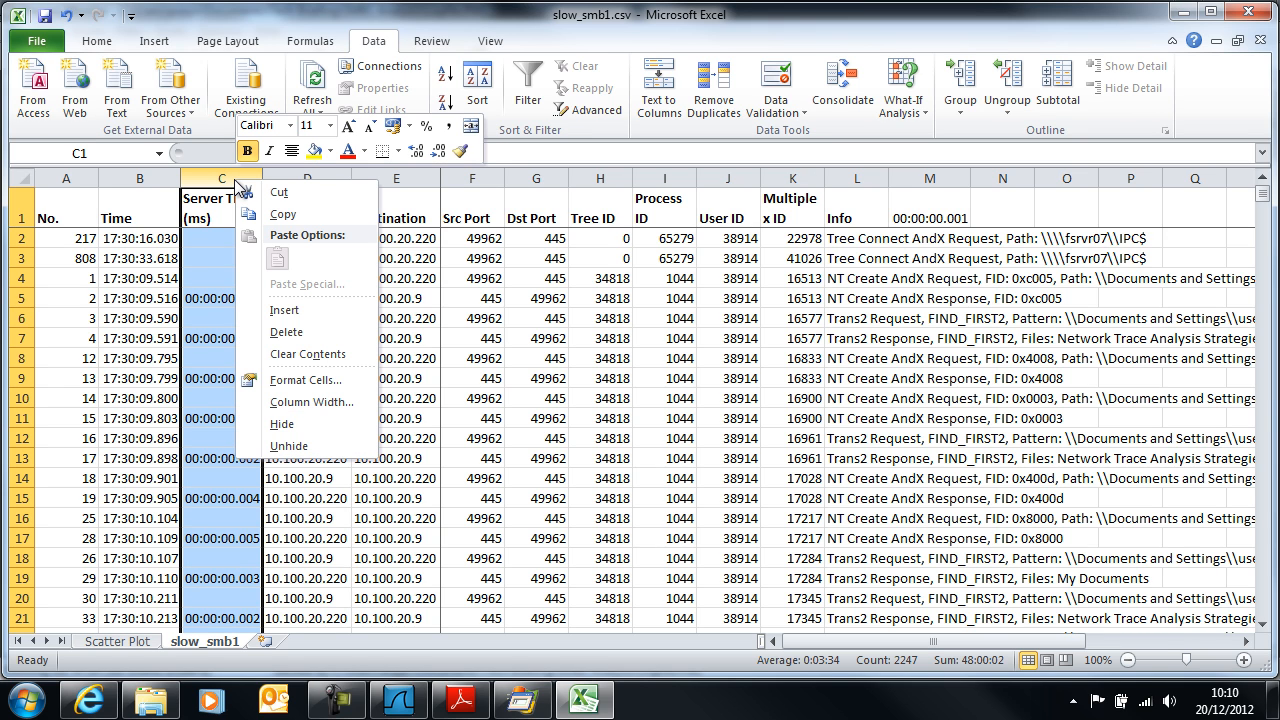
pyautogui.click(300, 381)
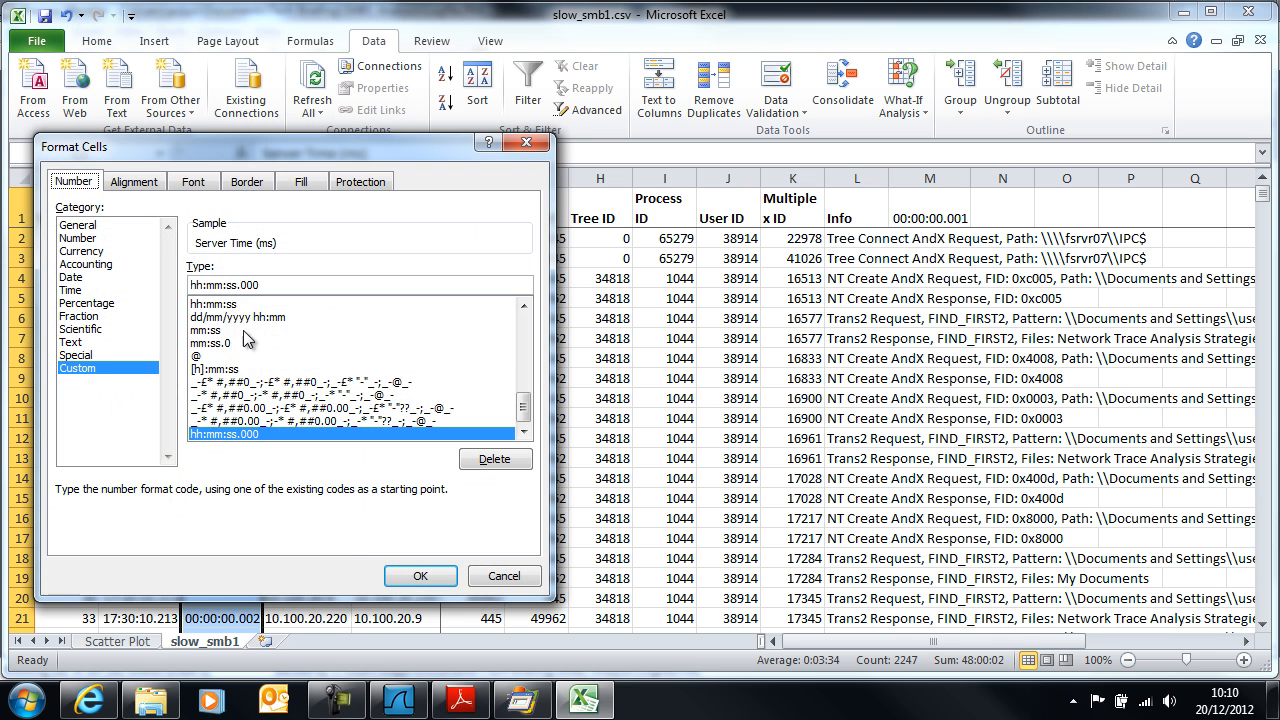
pyautogui.click(86, 238)
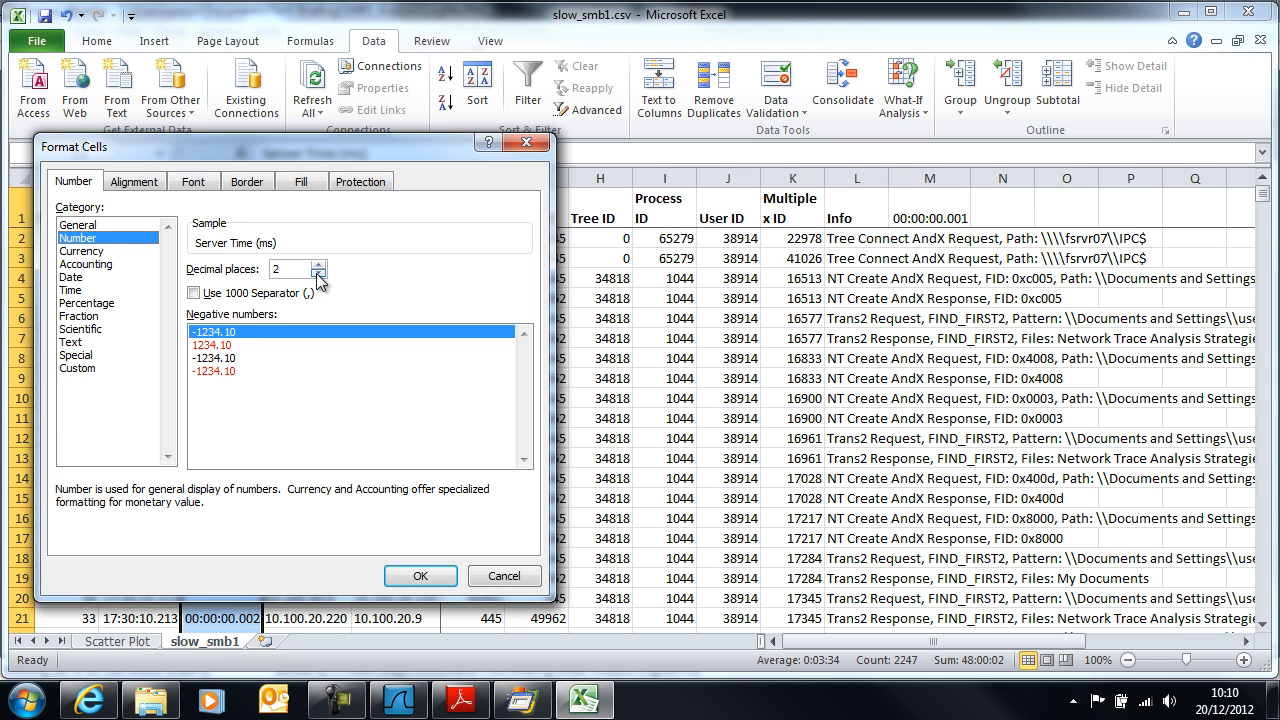
pyautogui.click(318, 274)
pyautogui.click(318, 274)
pyautogui.click(194, 293)
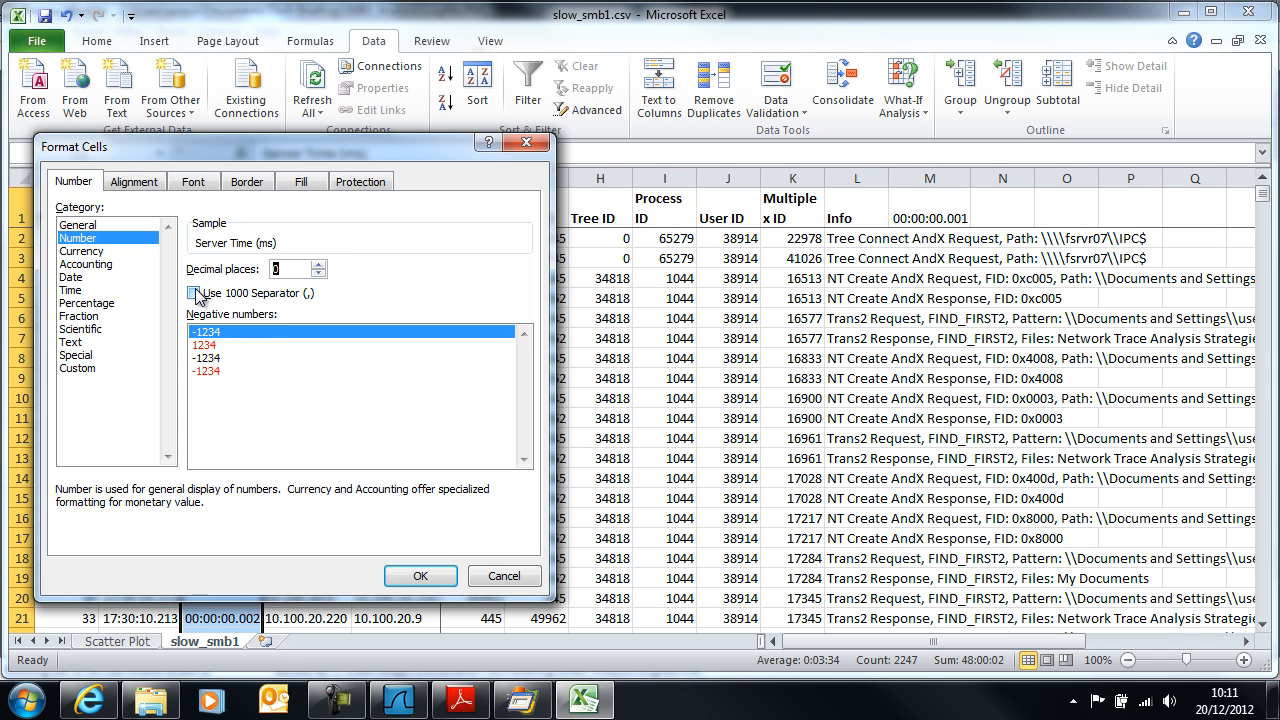
pyautogui.click(420, 577)
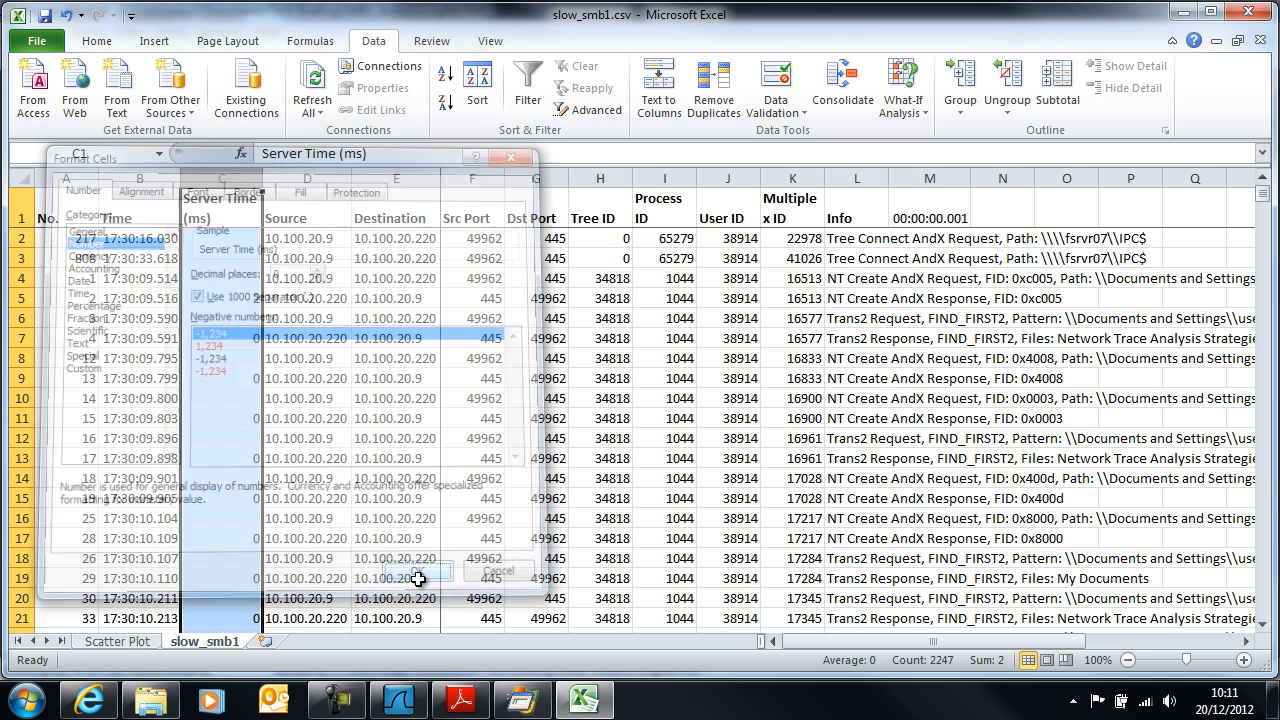
# Fill the revised C5 formula down the Server Time column to the end of the data
pyautogui.click(254, 299)
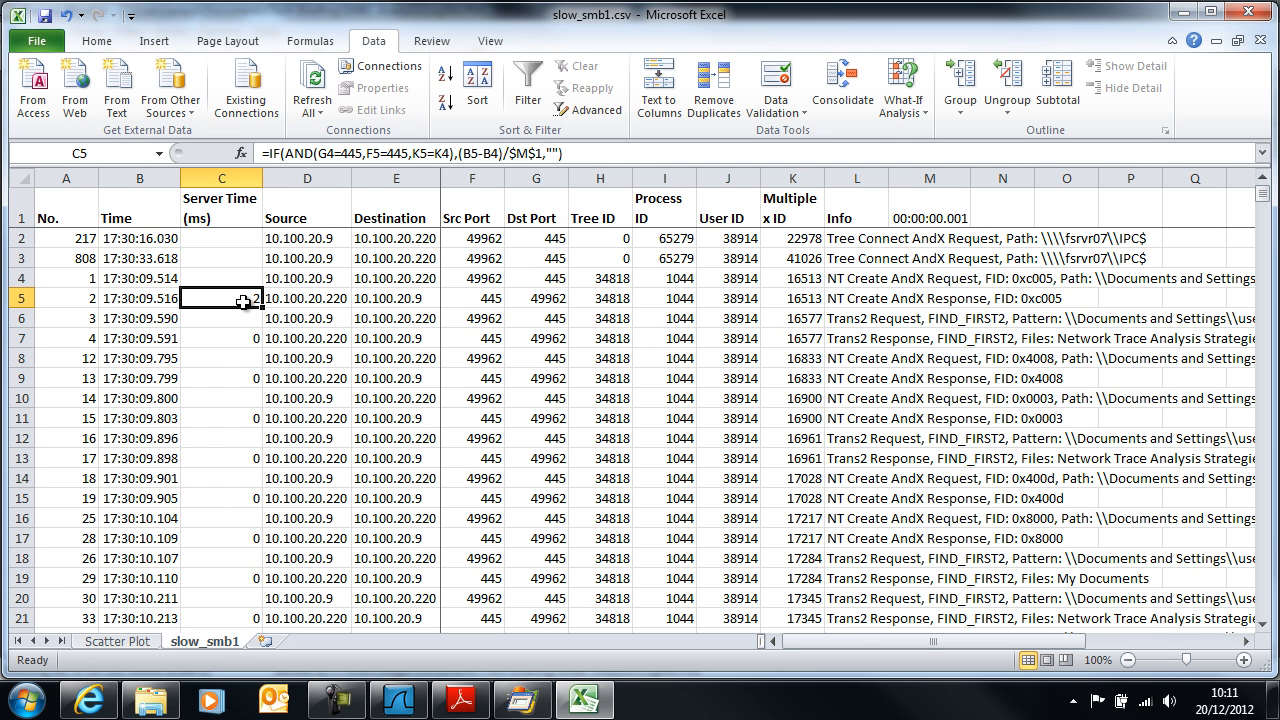
pyautogui.doubleClick(260, 307)
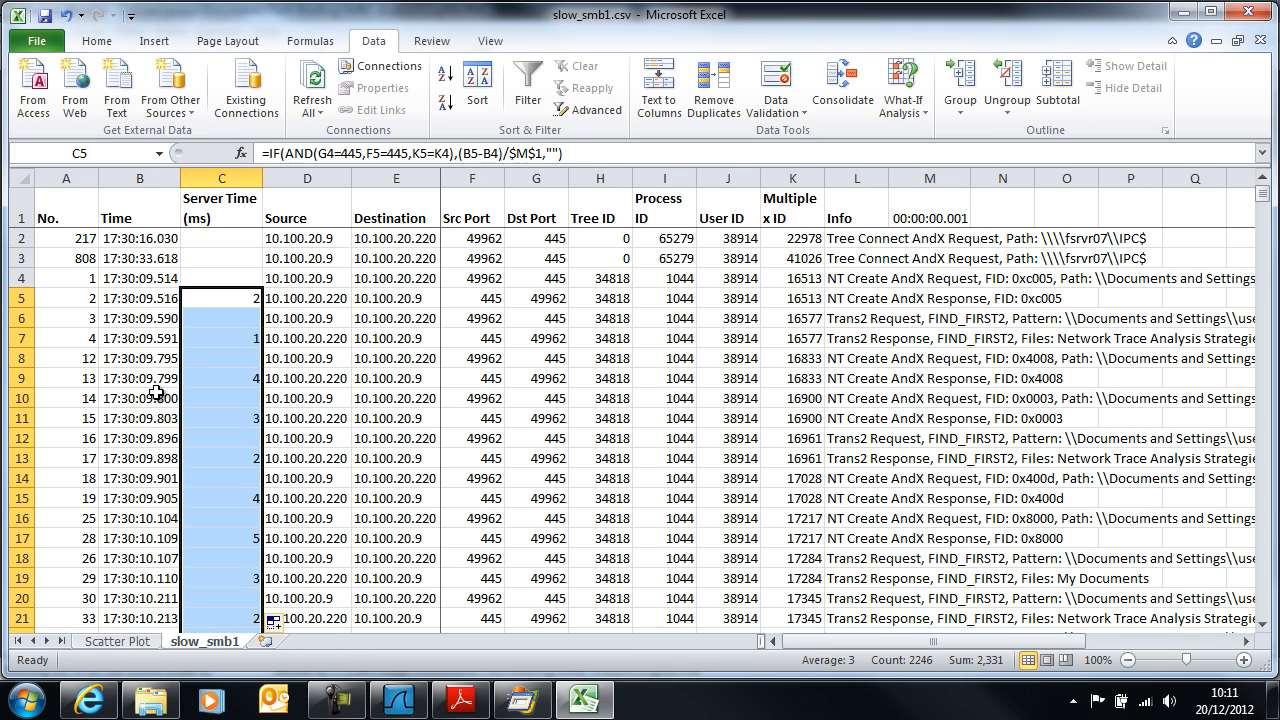
pyautogui.click(140, 435)
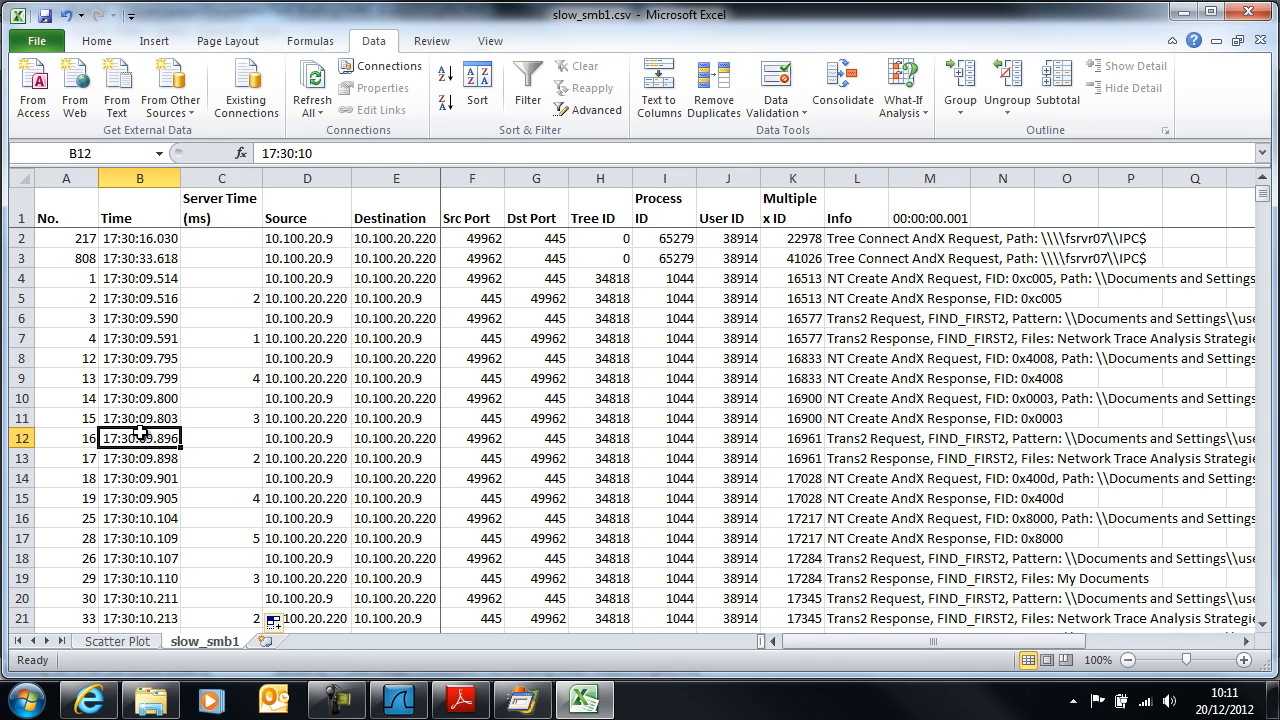
# Examine the Server Time results at the end of the data and return to the first rows
pyautogui.click(245, 478)
pyautogui.hotkey('ctrl', 'Down')
pyautogui.press('Down')
pyautogui.press('Down')
pyautogui.press('Down')
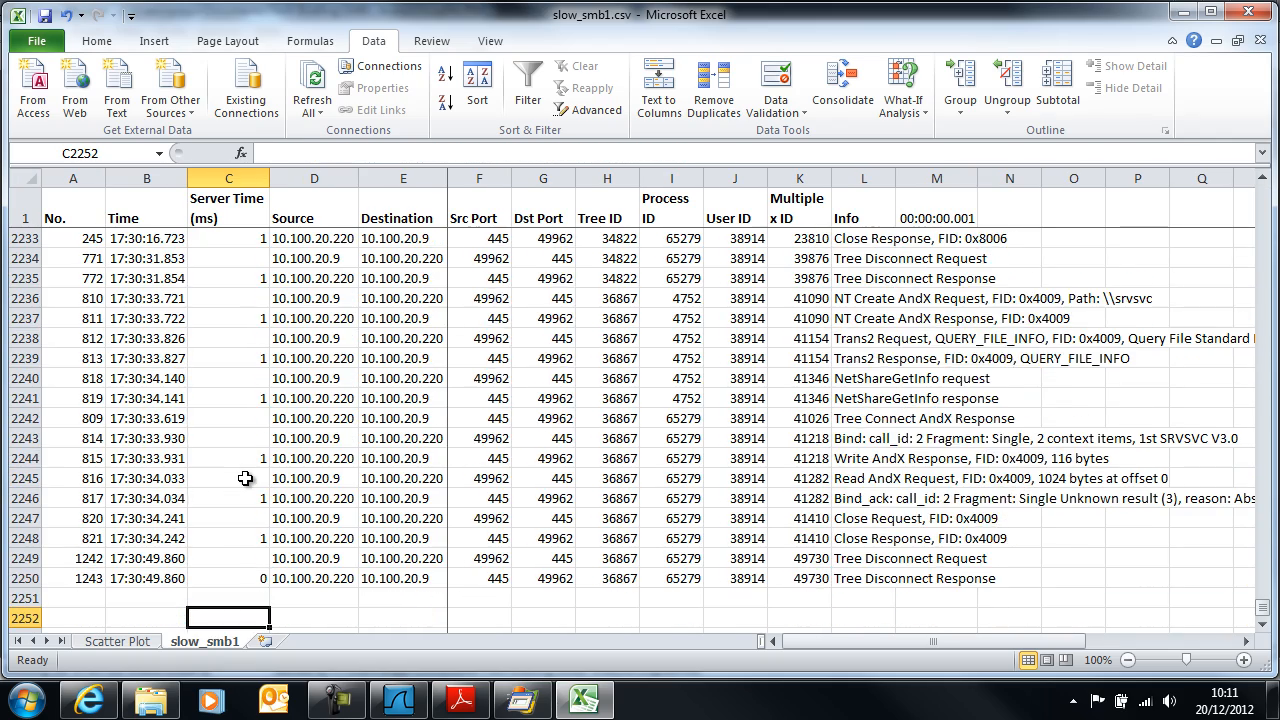
pyautogui.press('Up')
pyautogui.press('Up')
pyautogui.press('Up')
pyautogui.hotkey('ctrl', 'Up')
pyautogui.hotkey('ctrl', 'Up')
pyautogui.press('Down')
pyautogui.press('Down')
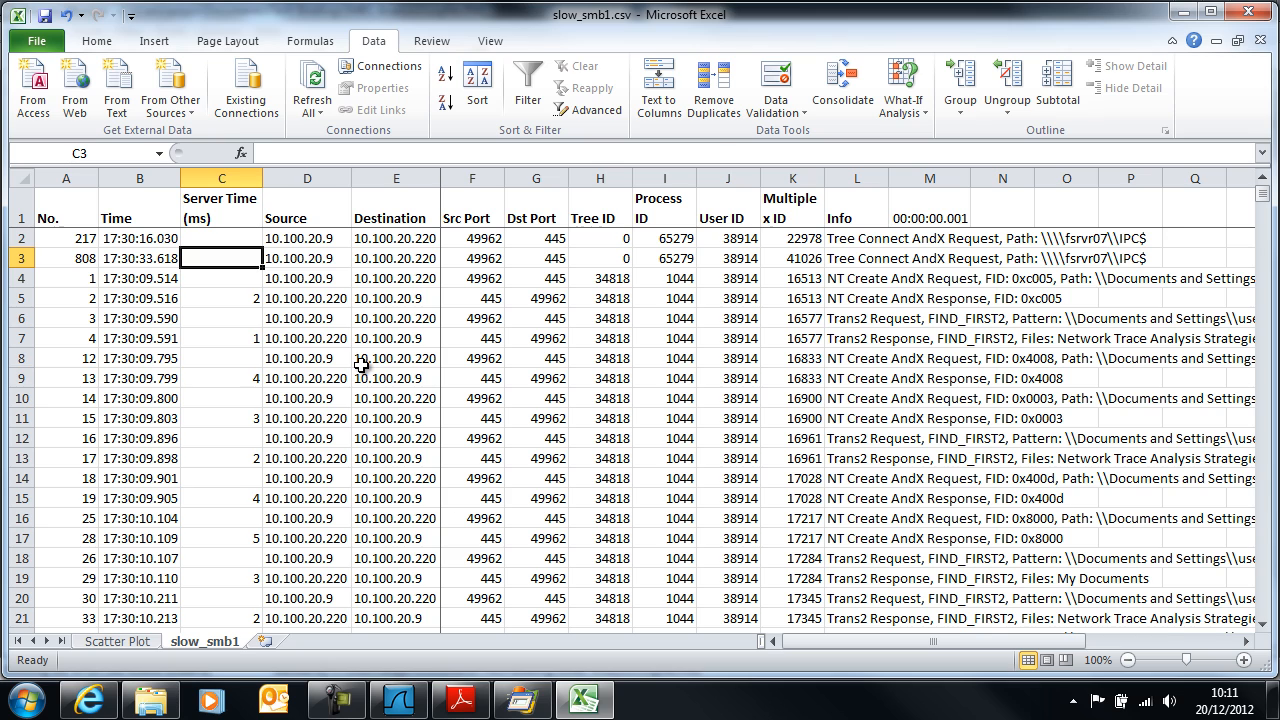
# Insert an empty column between Server Time and Source
pyautogui.click(255, 298)
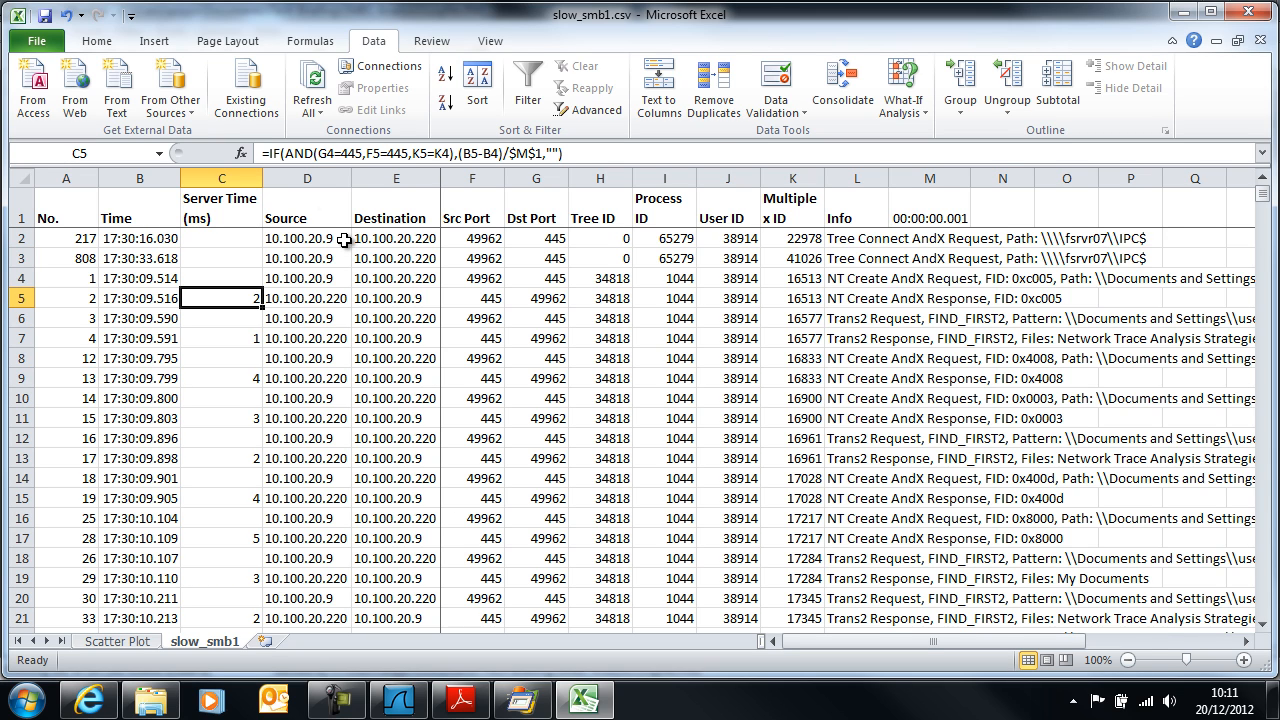
pyautogui.click(312, 170)
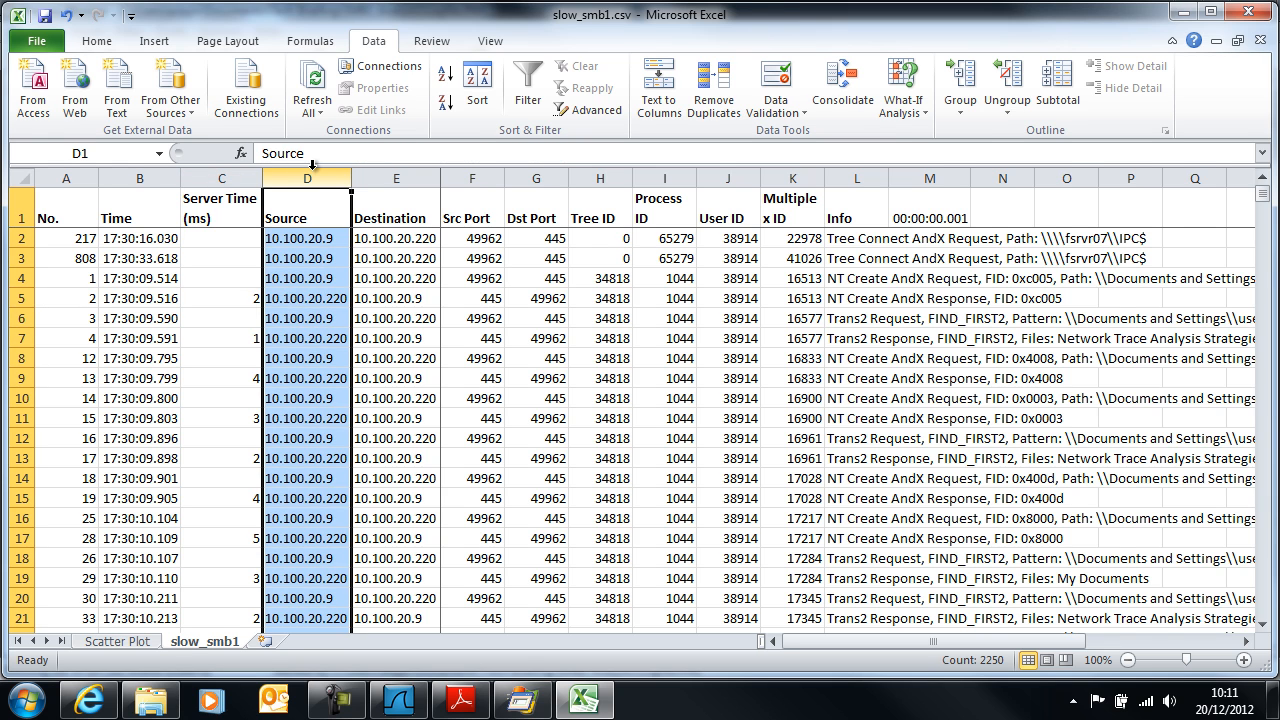
pyautogui.hotkey('ctrl', 'shift', '+')
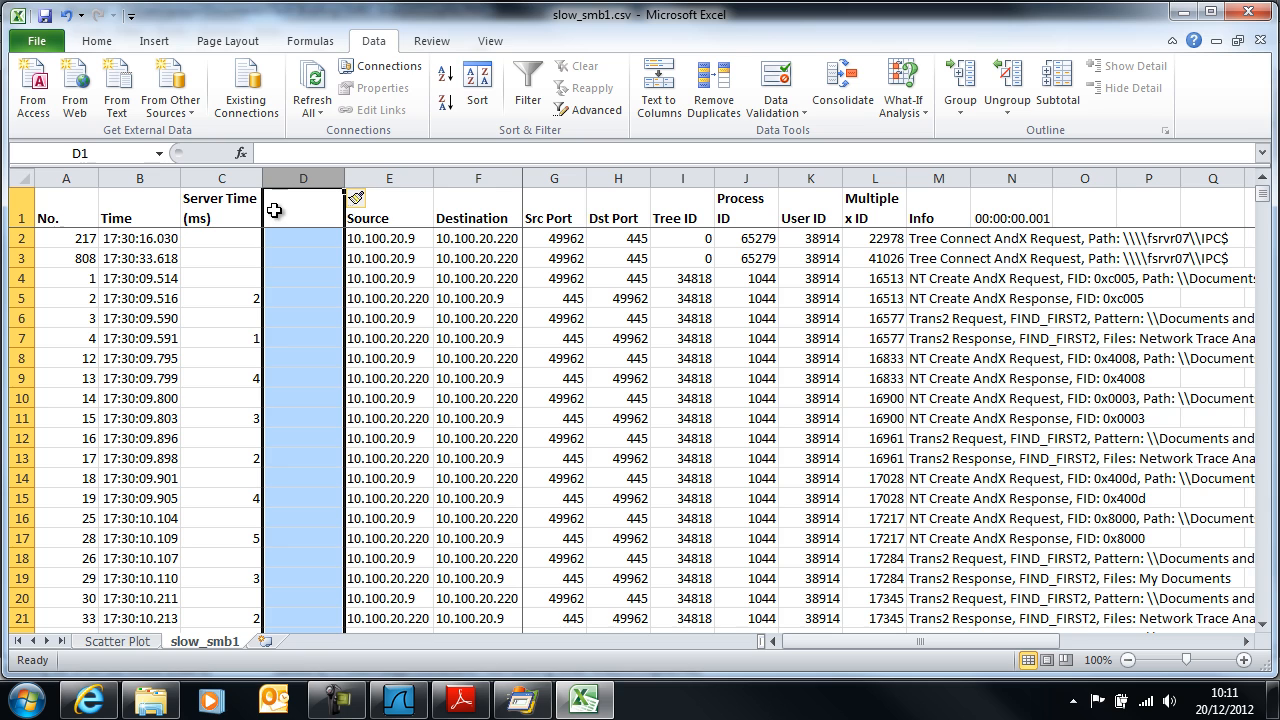
# Copy the Server Time column from its header in C1 down to the last data row
pyautogui.click(224, 213)
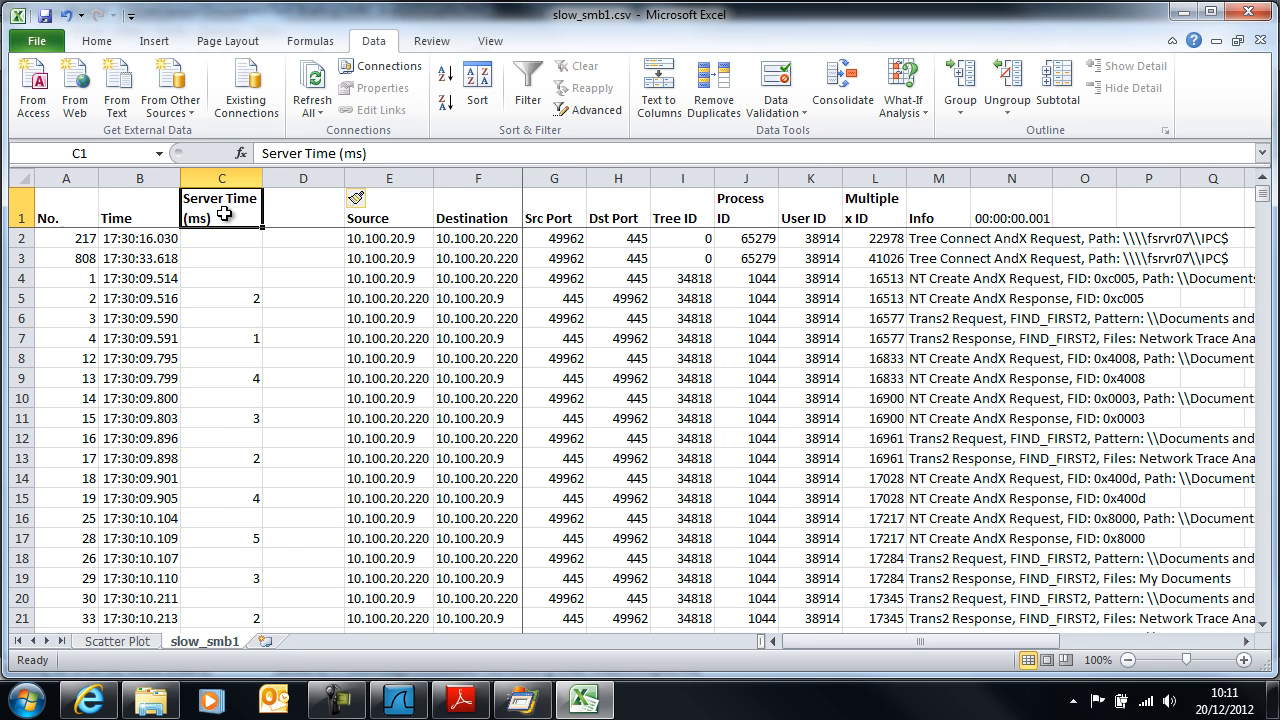
pyautogui.hotkey('ctrl', 'shift', 'Down')
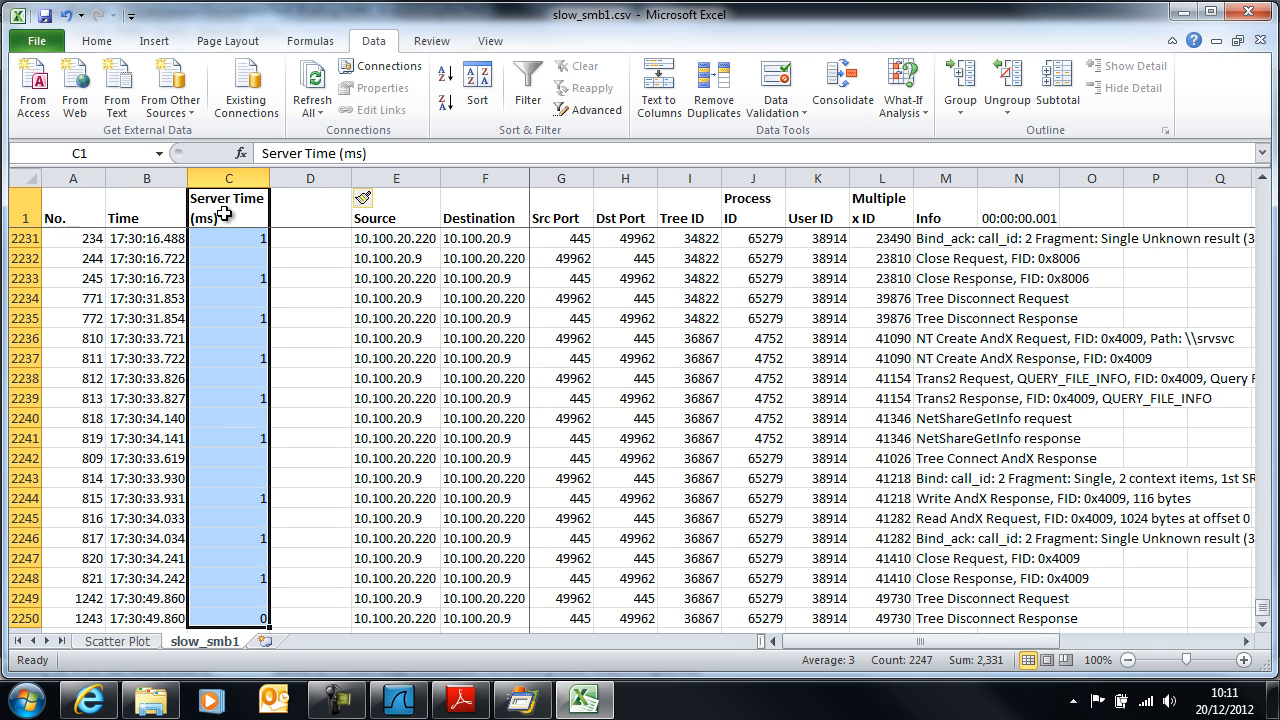
pyautogui.press('Right')
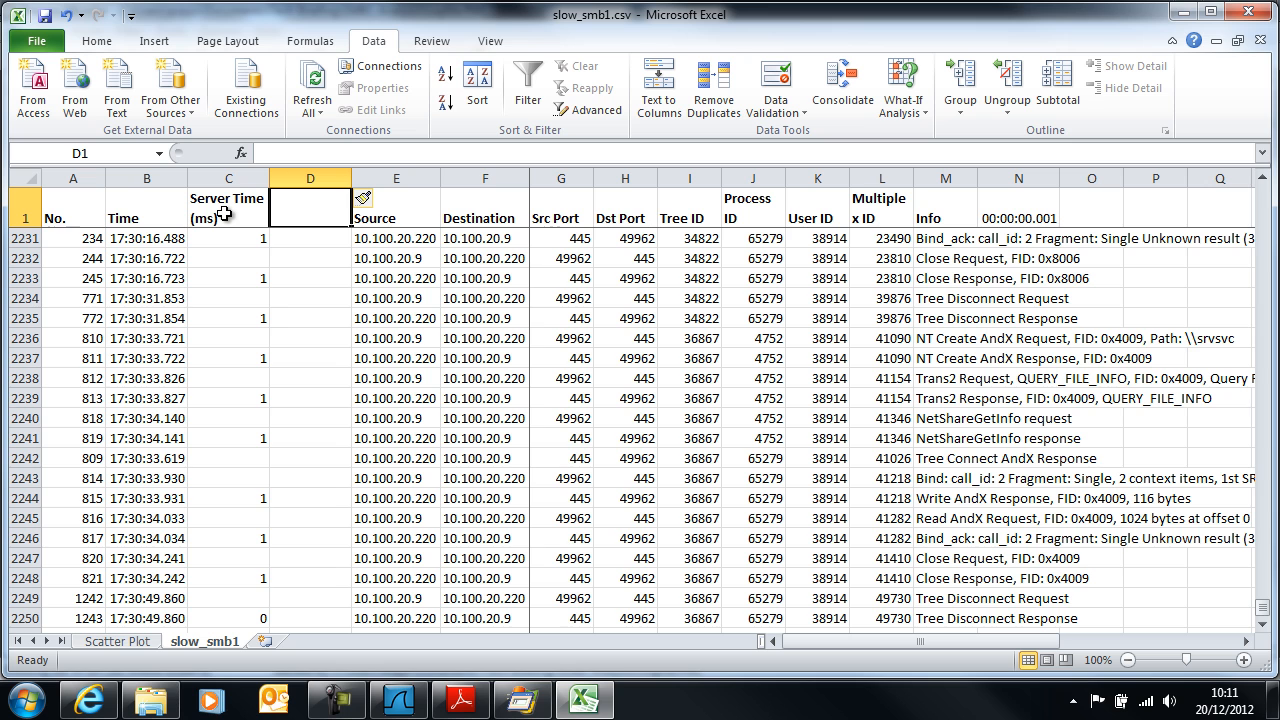
pyautogui.press('Left')
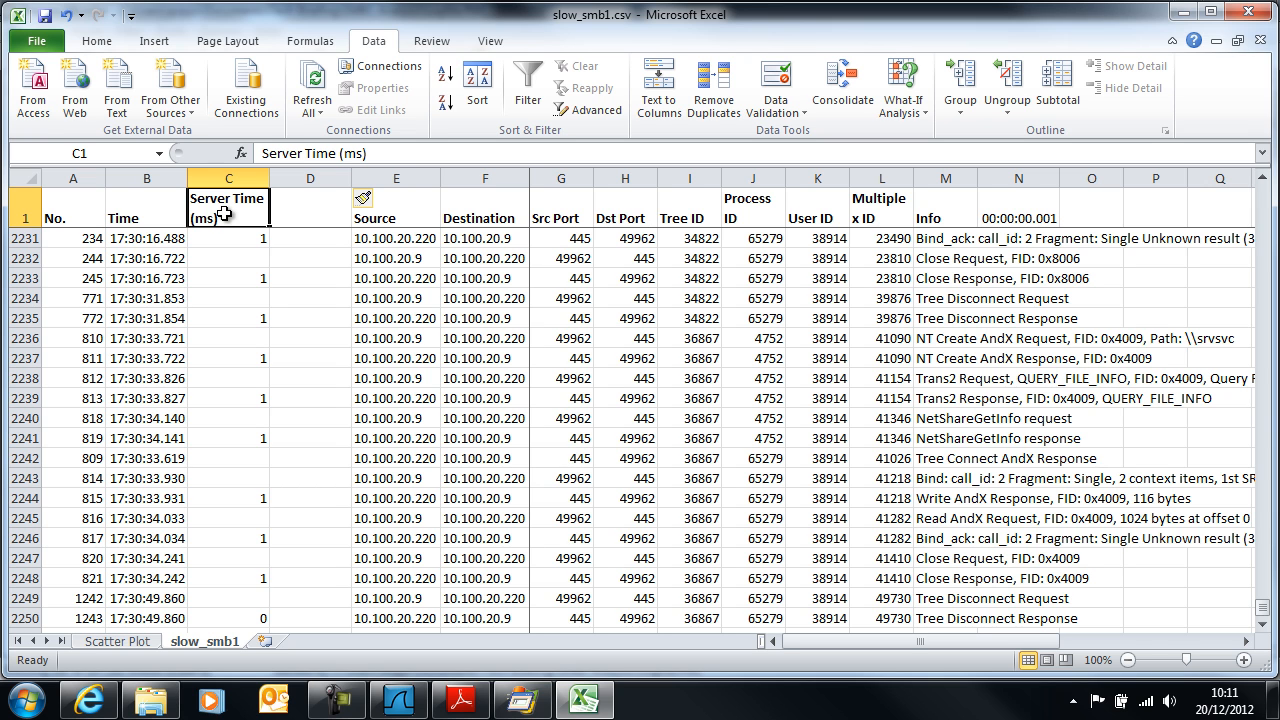
pyautogui.hotkey('ctrl', 'shift', 'Down')
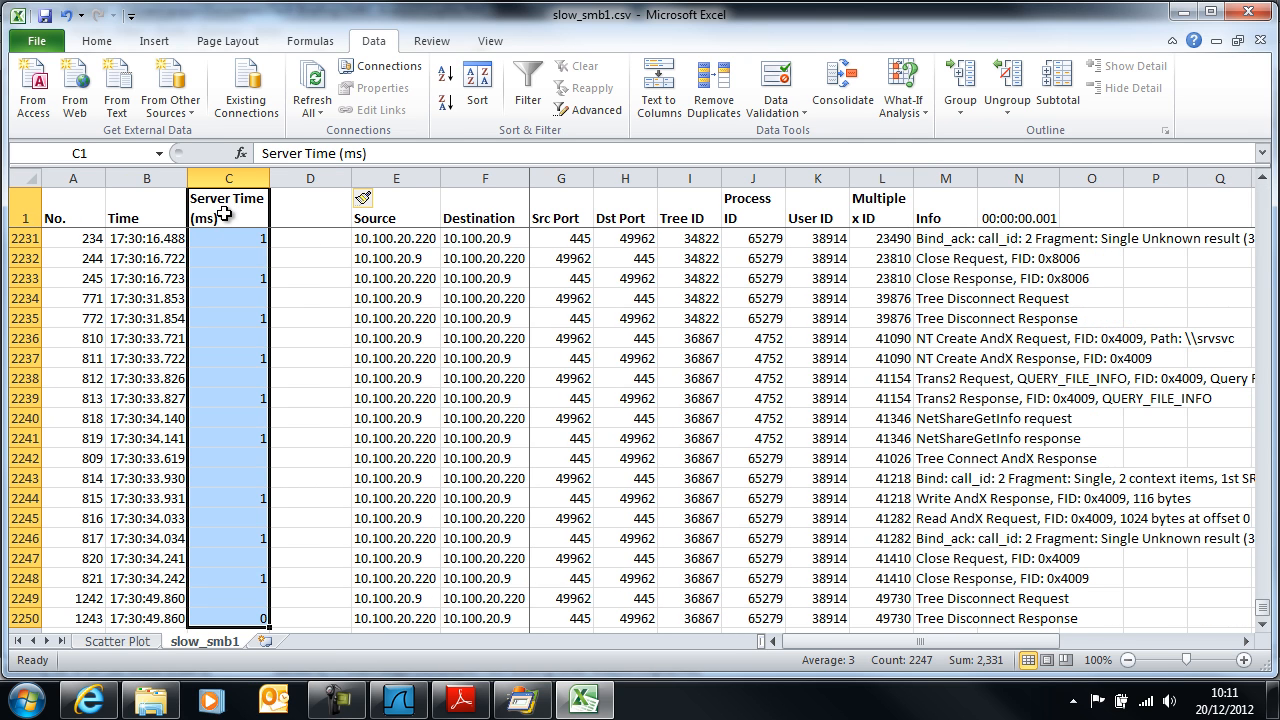
pyautogui.hotkey('ctrl', 'c')
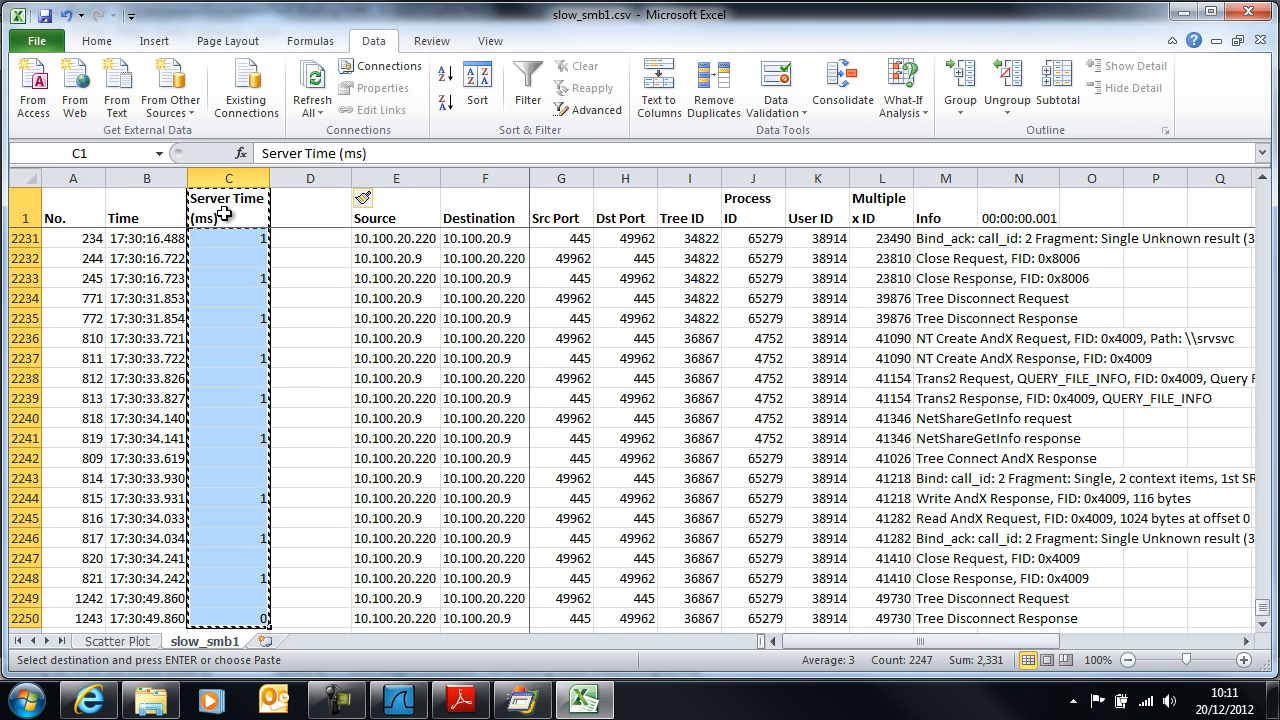
# Paste only the values of the copied Server Time column into the empty column D, starting at D1
pyautogui.press('Right')
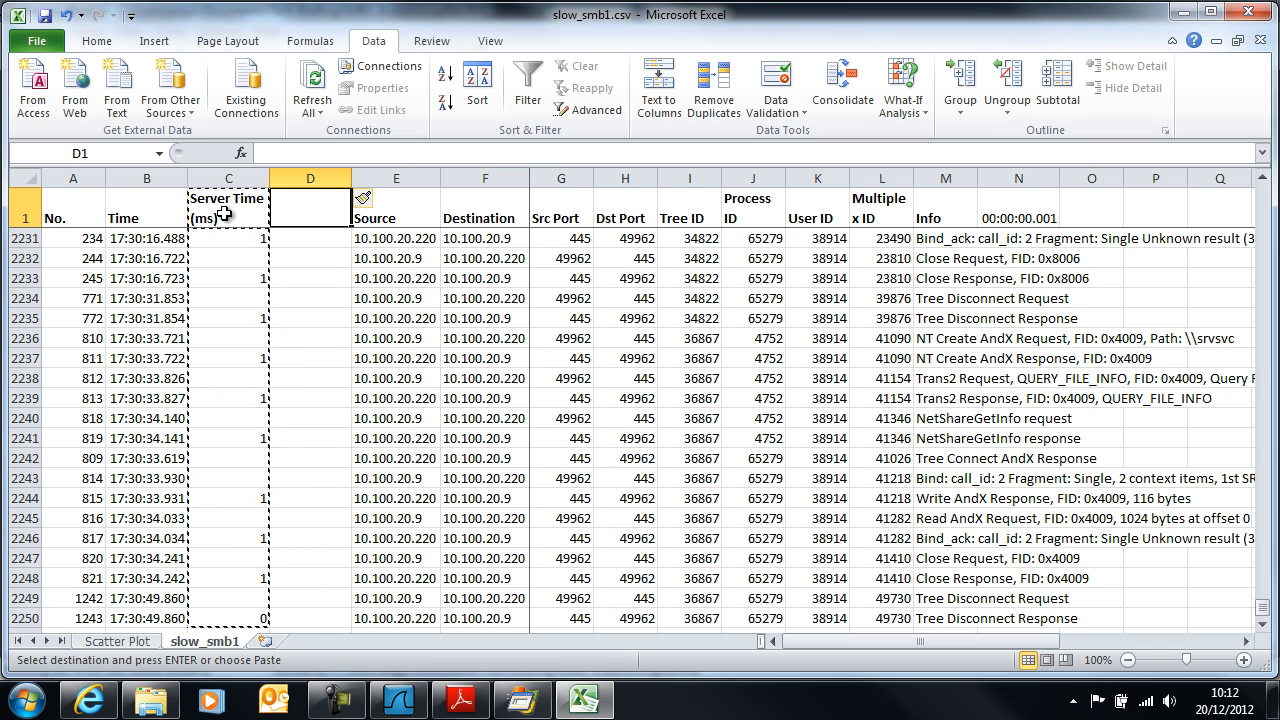
pyautogui.press('alt')
pyautogui.press('e')
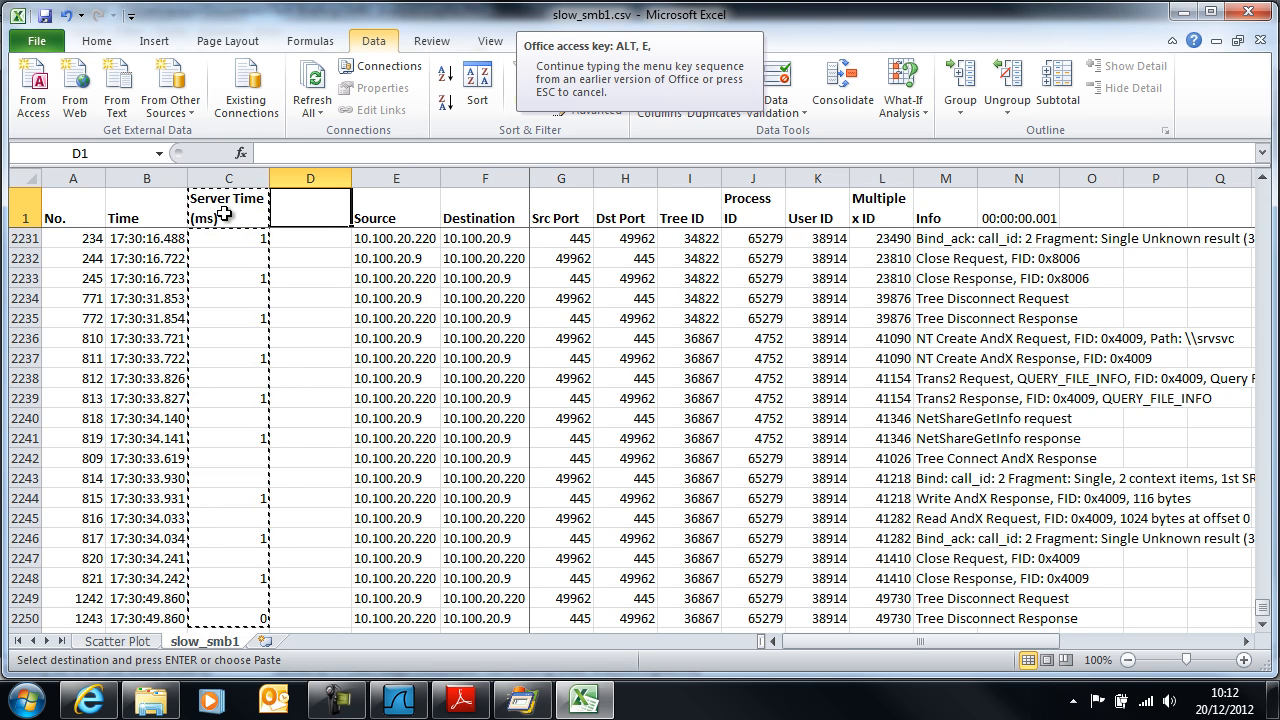
pyautogui.press('s')
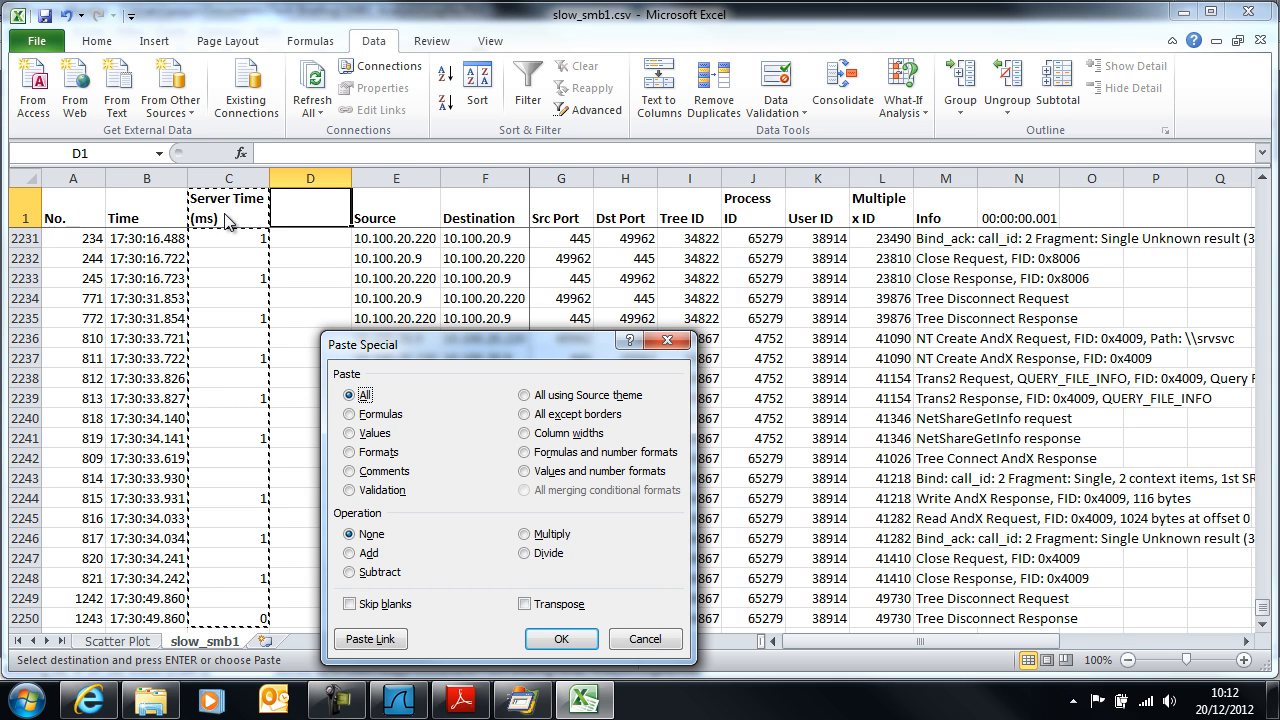
pyautogui.click(350, 434)
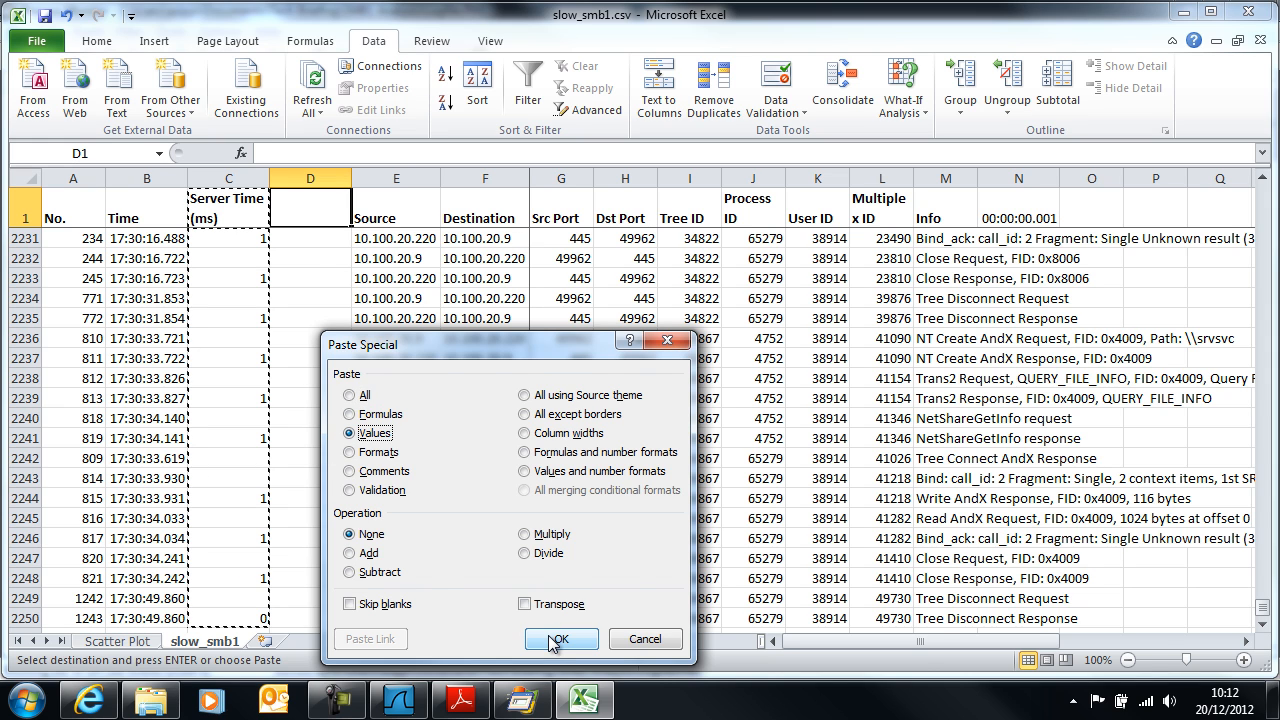
pyautogui.click(560, 638)
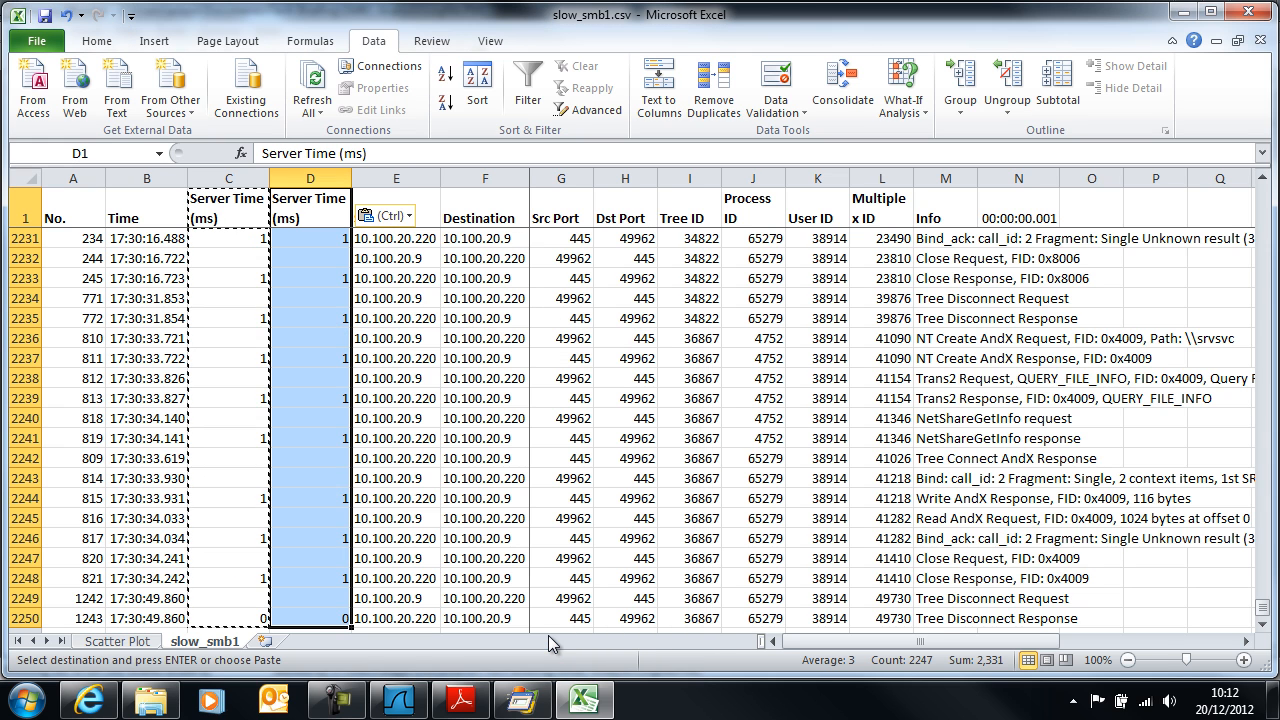
# Compare the pasted values in column D with the formulas in column C for rows 5 and 9
pyautogui.click(323, 222)
pyautogui.press('Escape')
pyautogui.press('Down')
pyautogui.press('Down')
pyautogui.press('Down')
pyautogui.press('Down')
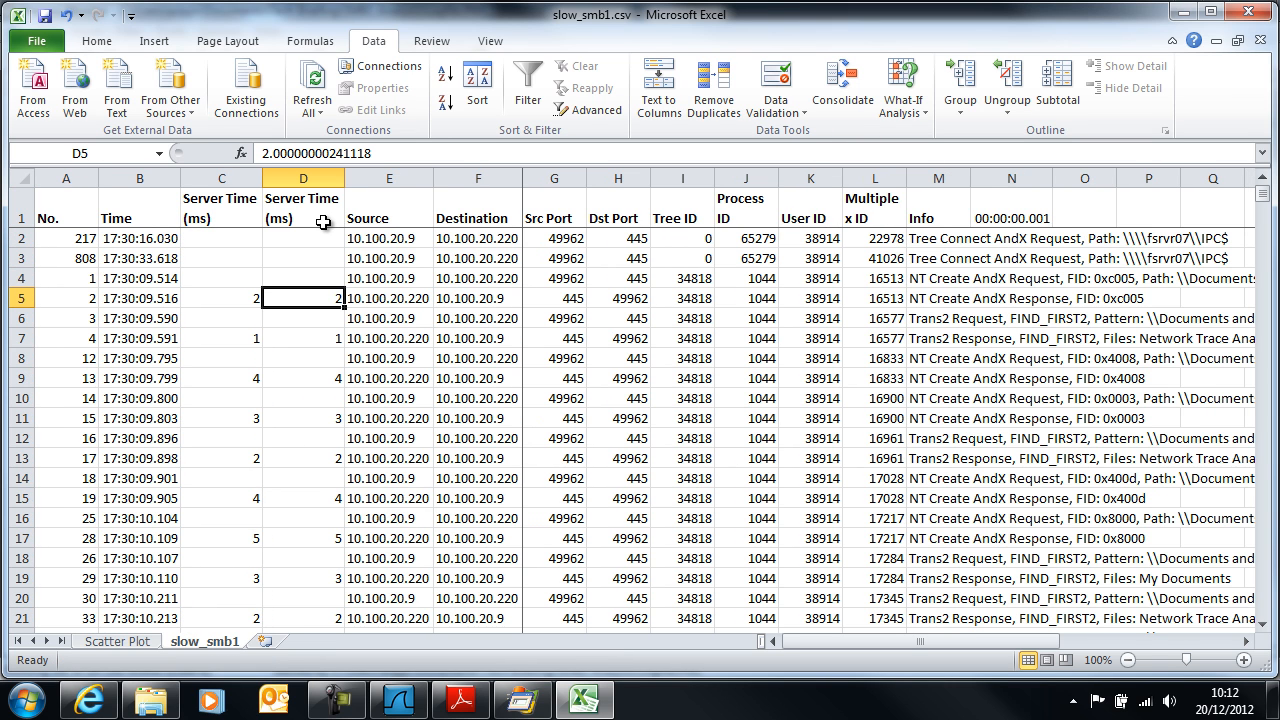
pyautogui.press('Left')
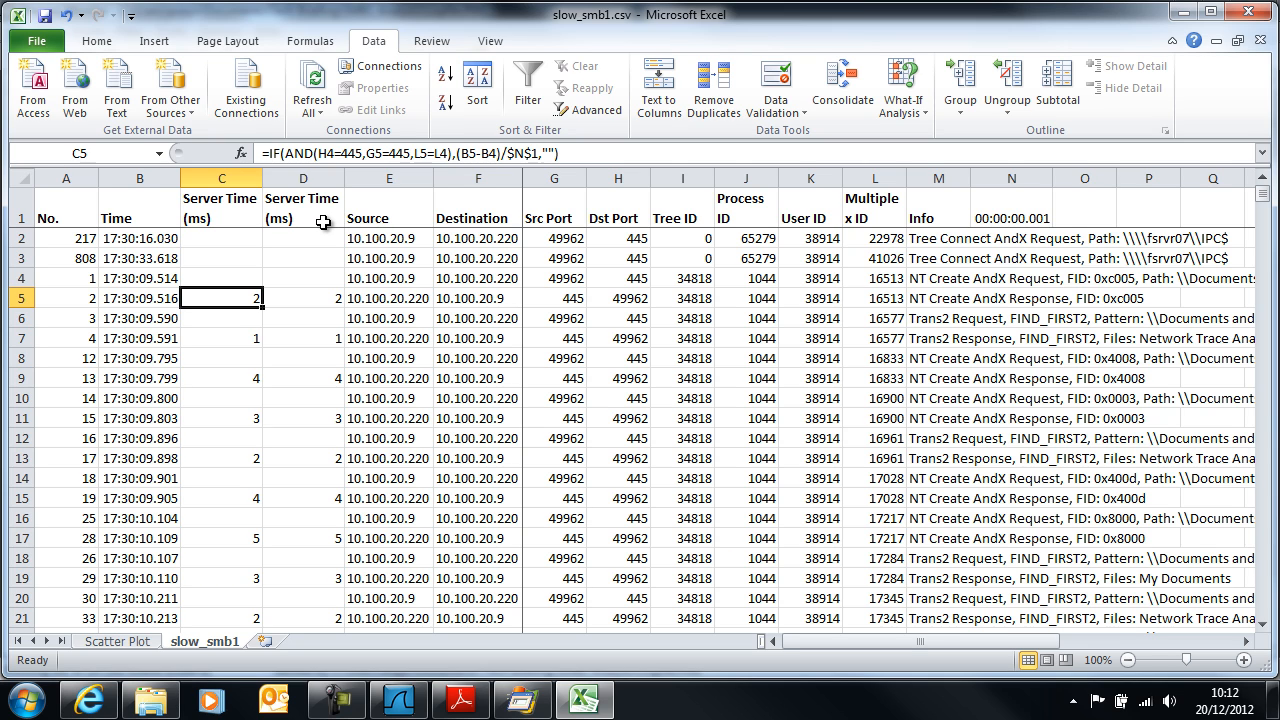
pyautogui.press('Right')
pyautogui.press('Down')
pyautogui.press('Down')
pyautogui.press('Down')
pyautogui.press('Down')
pyautogui.press('Left')
pyautogui.press('Right')
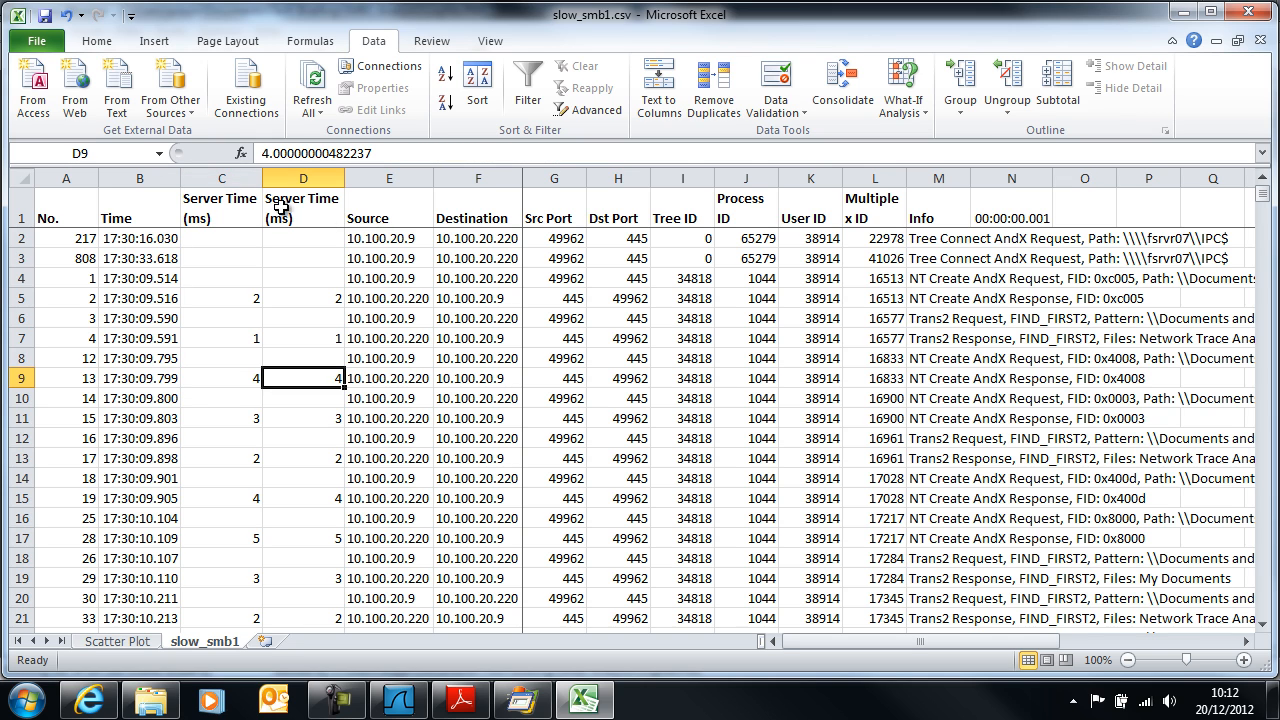
# Delete column C, the original Server Time column that holds the formulas
pyautogui.click(231, 177)
pyautogui.hotkey('ctrl', '-')
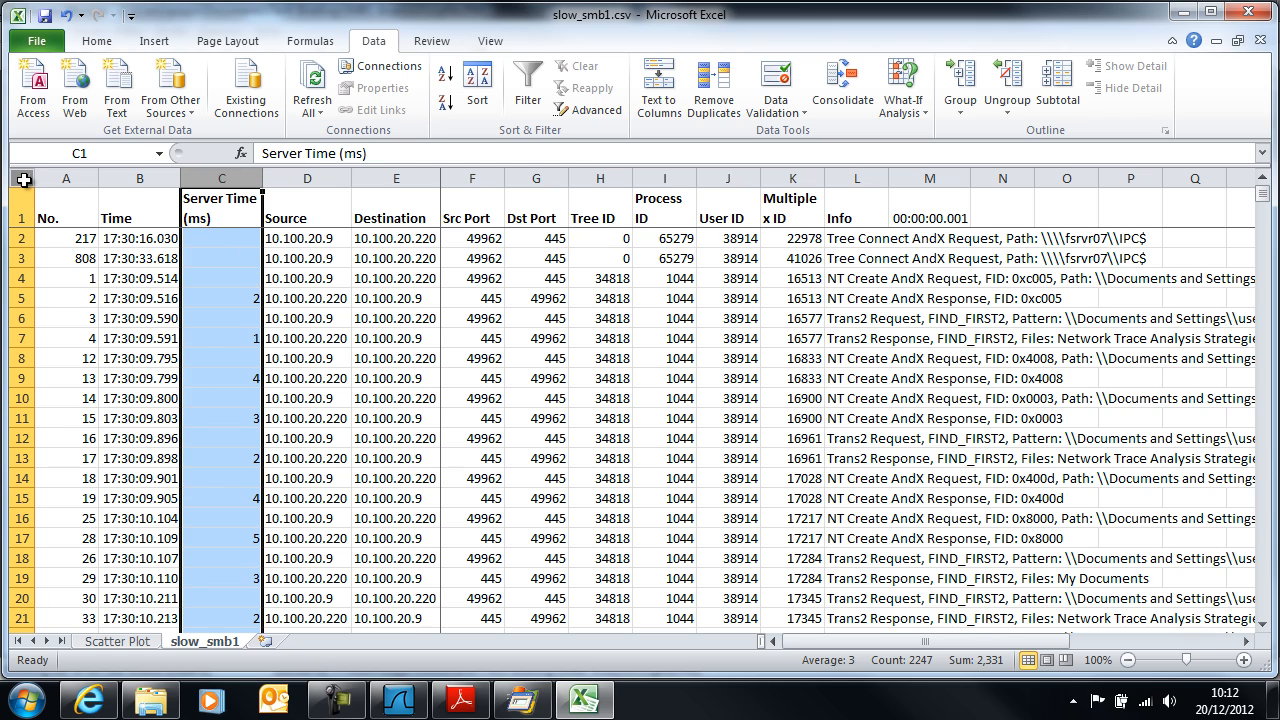
# Open the Sort settings for the whole sheet and remove the Tree ID, Process ID, User ID and Multiplex ID levels
pyautogui.click(24, 179)
pyautogui.click(480, 95)
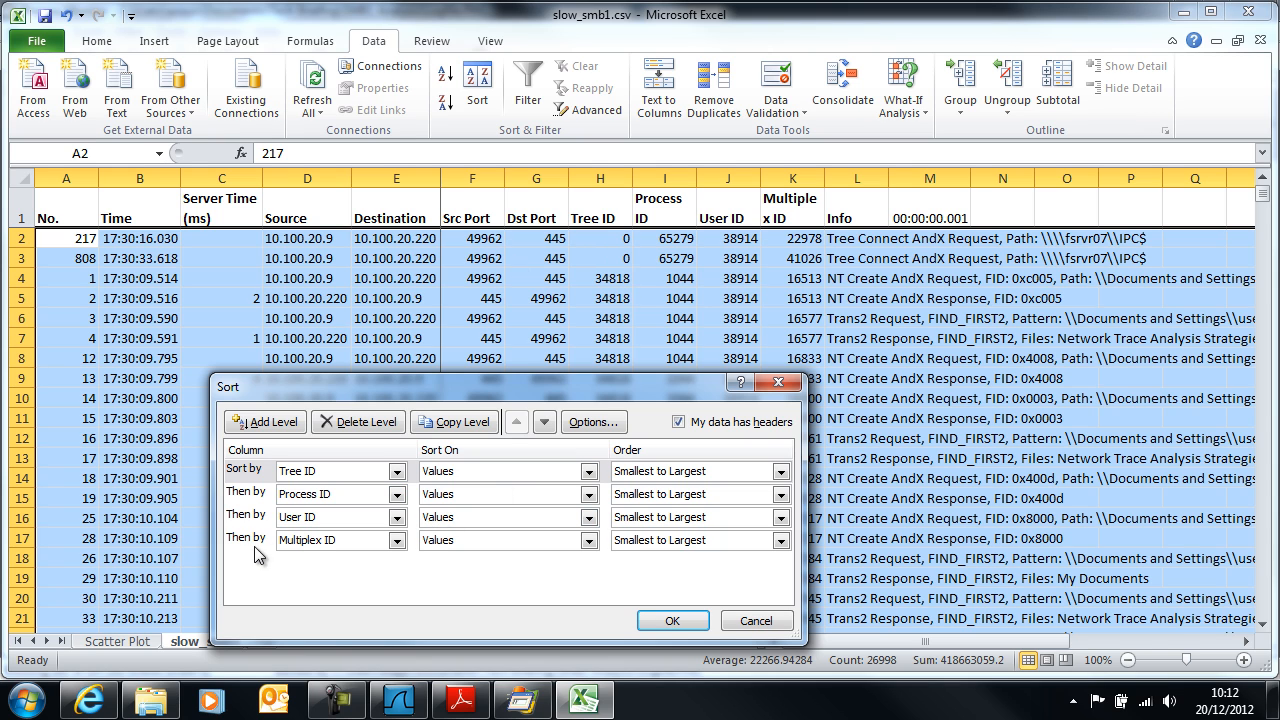
pyautogui.click(252, 541)
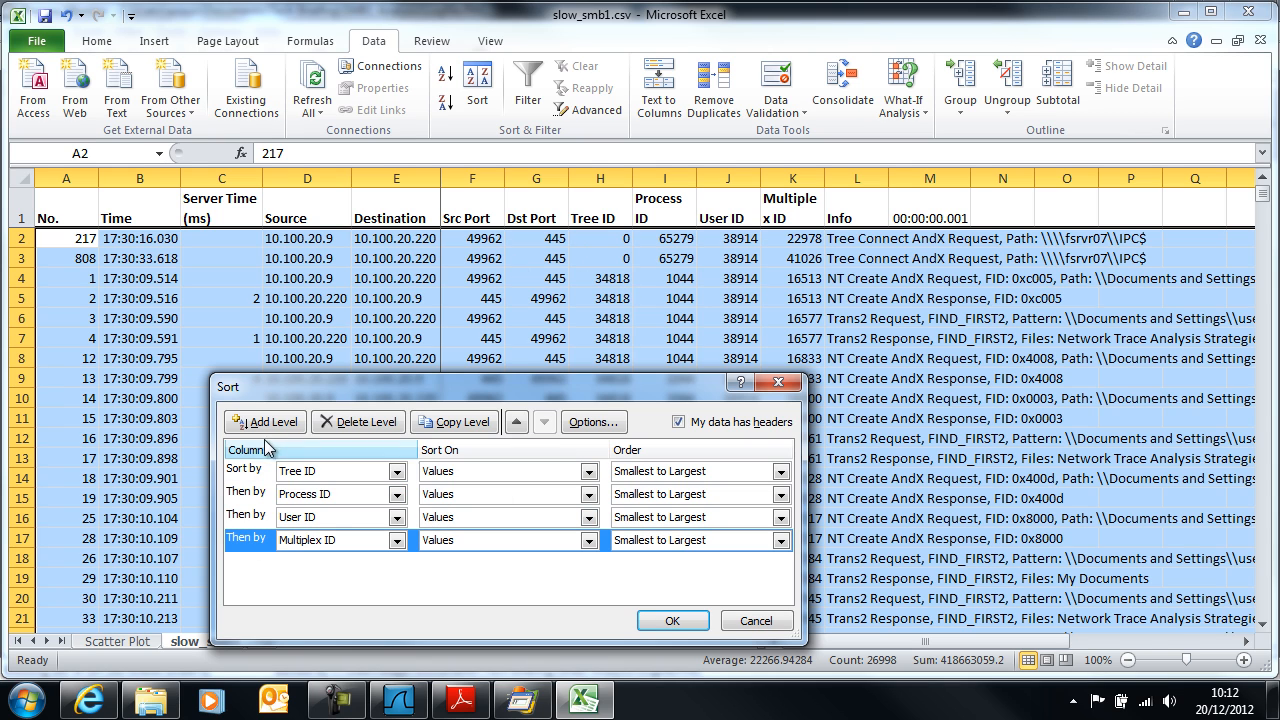
pyautogui.click(340, 421)
pyautogui.click(340, 421)
pyautogui.click(340, 421)
pyautogui.click(340, 421)
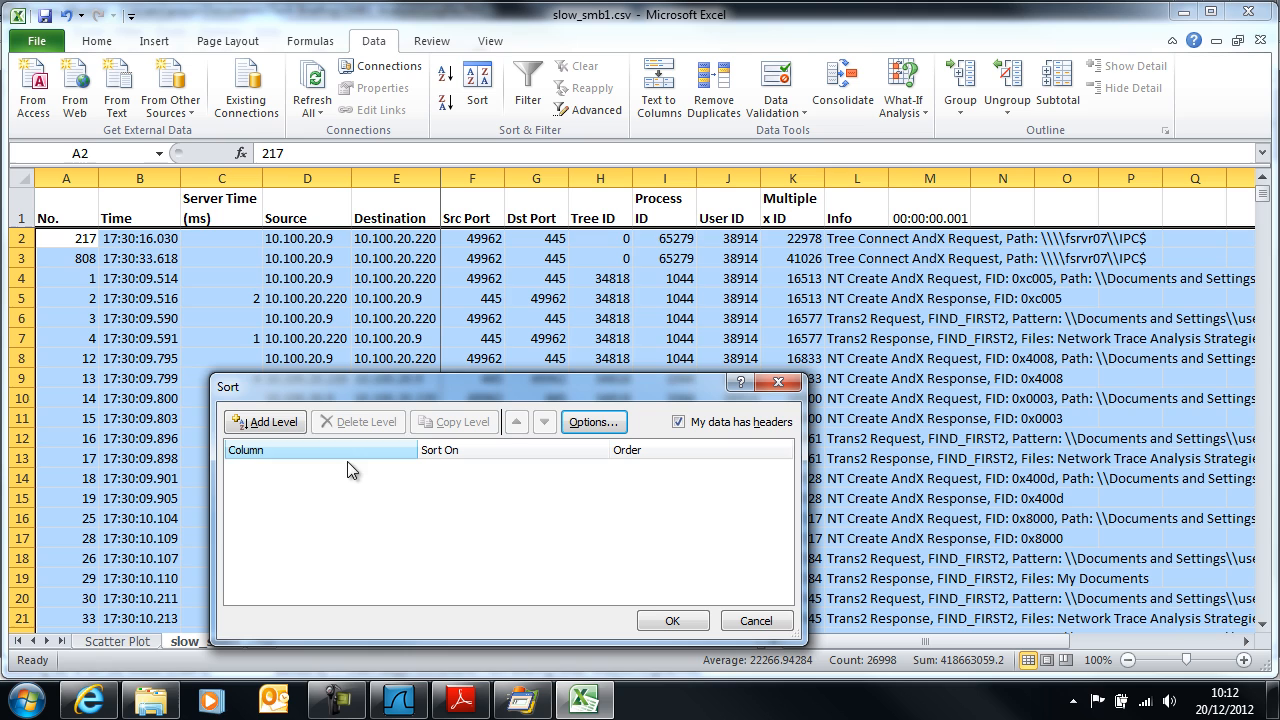
# Sort the data by the No. column on values, smallest to largest
pyautogui.click(283, 422)
pyautogui.click(396, 472)
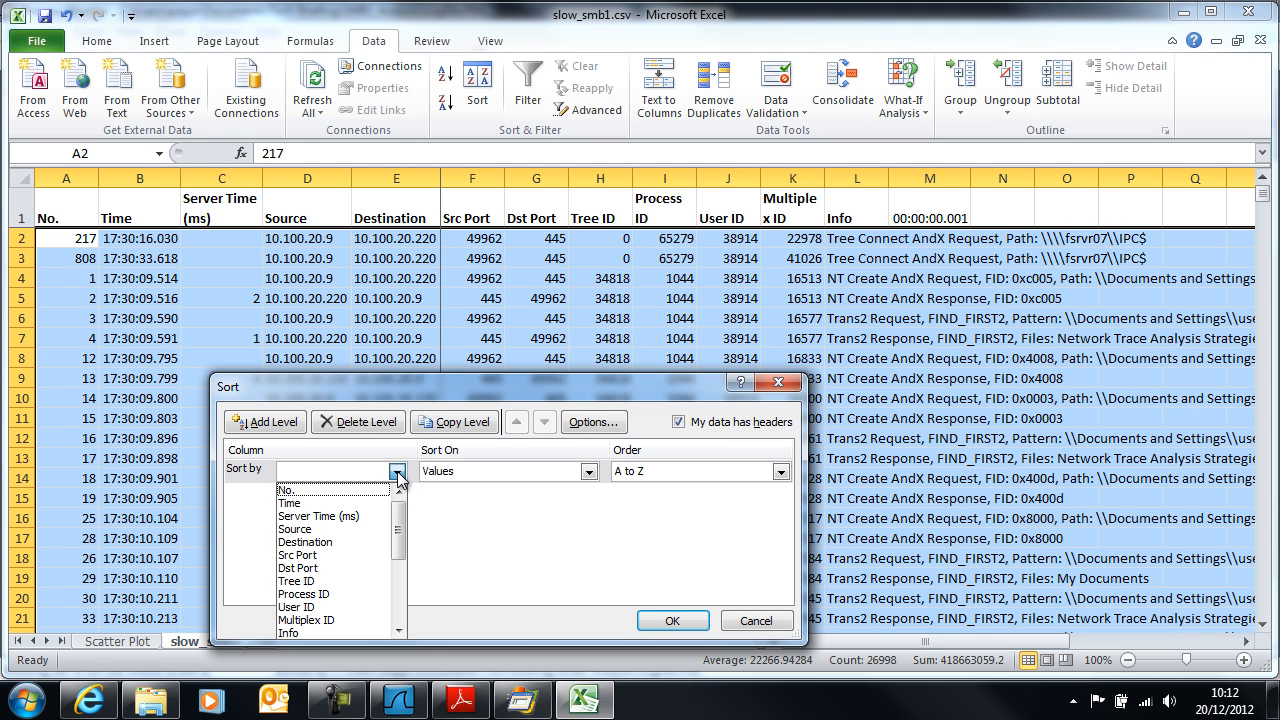
pyautogui.click(360, 491)
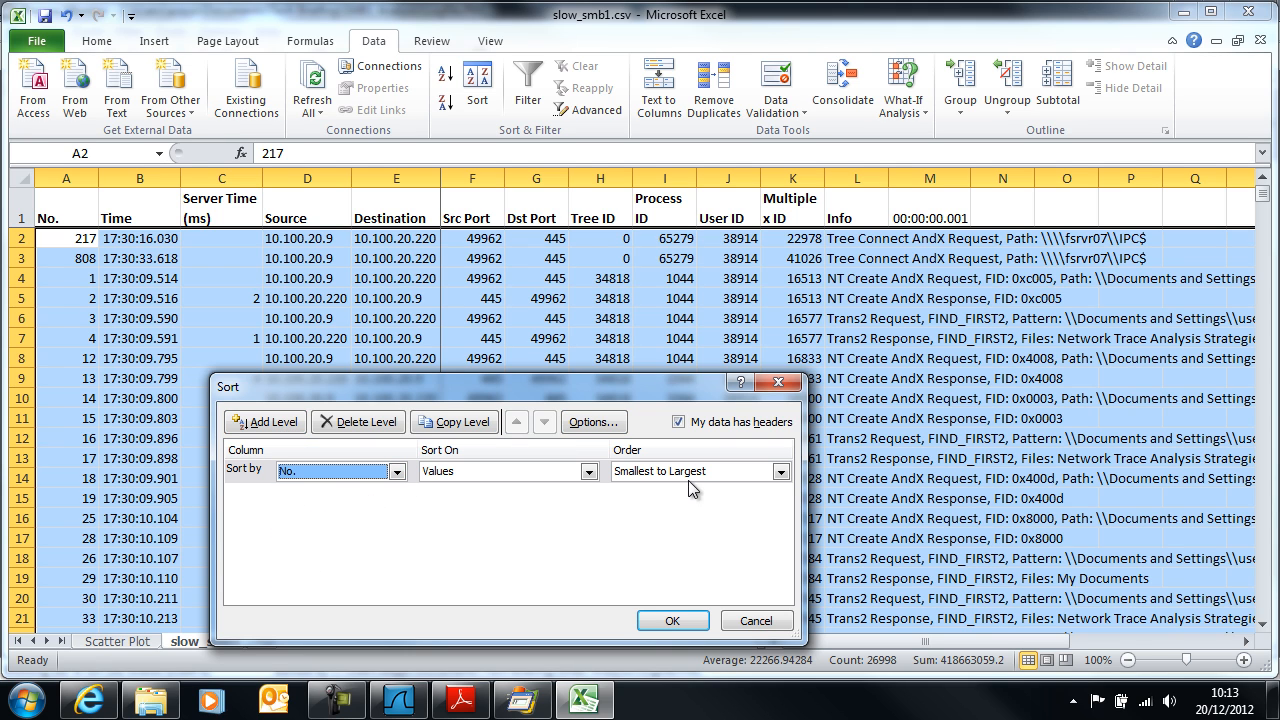
pyautogui.click(670, 621)
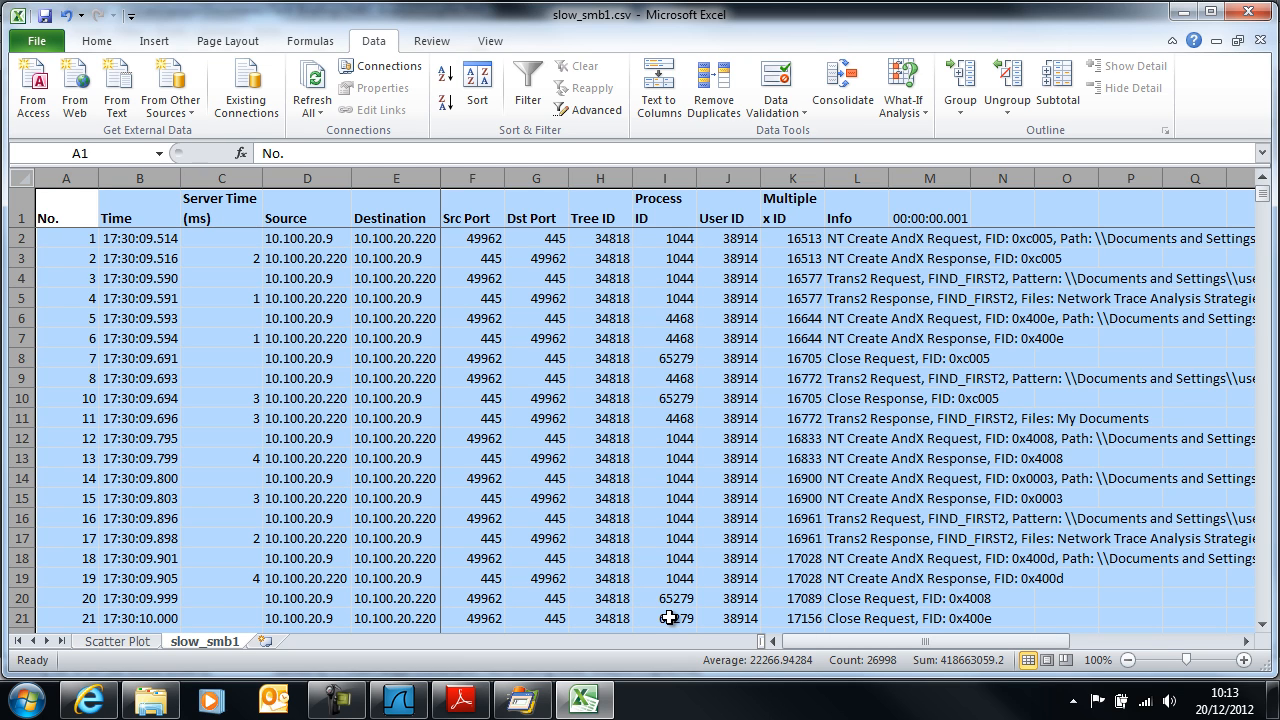
# Calculate the trace's total duration in B2252, two rows below the last Time entry, with =B2250-B2
pyautogui.click(150, 497)
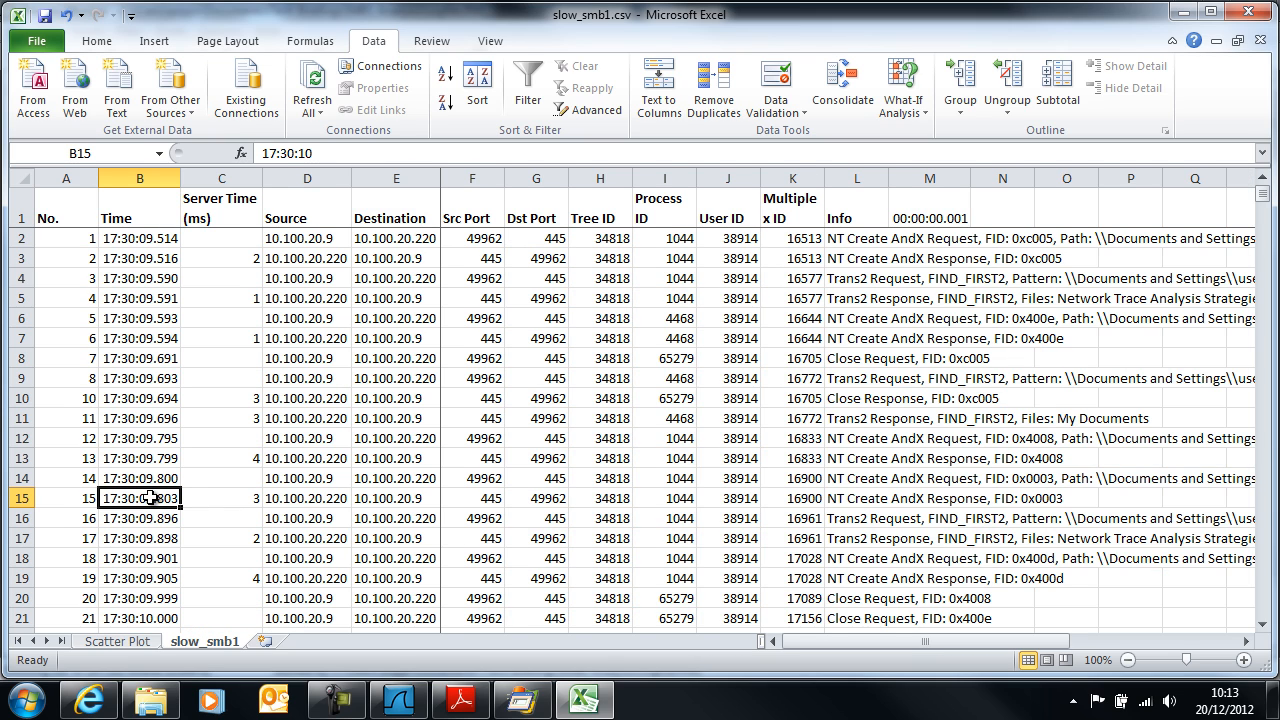
pyautogui.hotkey('ctrl', 'Down')
pyautogui.press('Down')
pyautogui.press('Down')
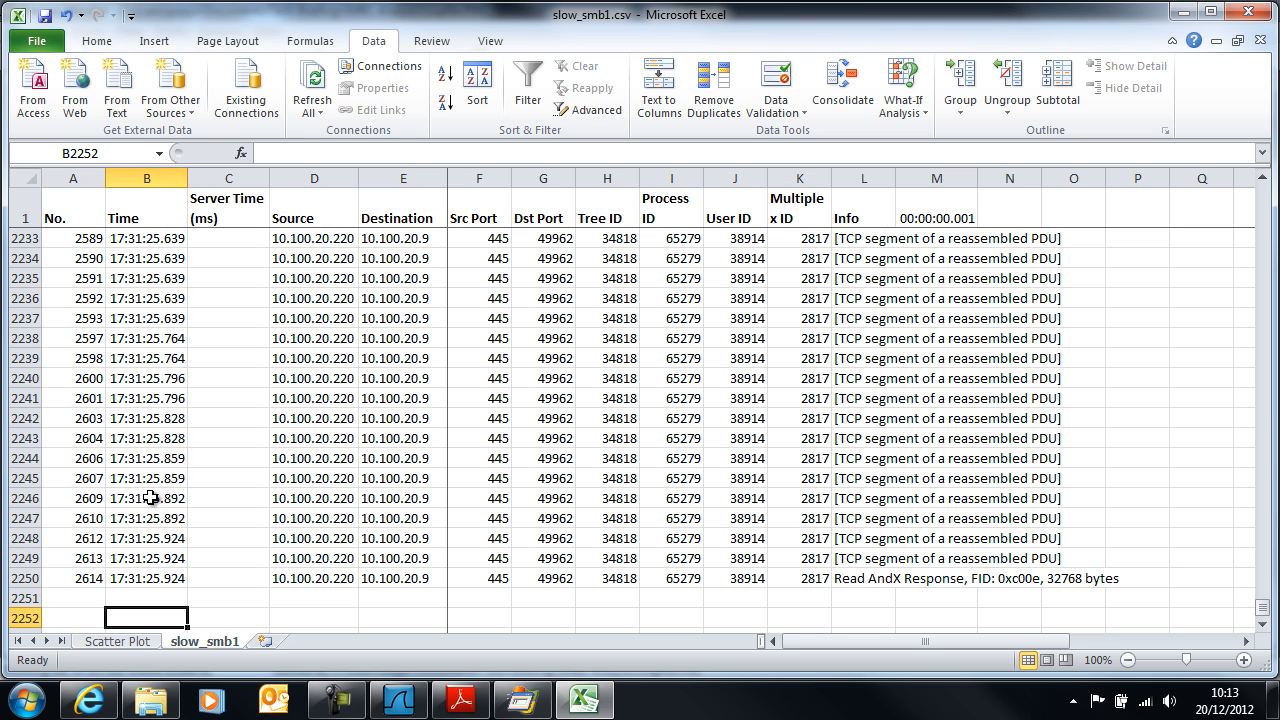
pyautogui.write('=')
pyautogui.press('Up')
pyautogui.press('Up')
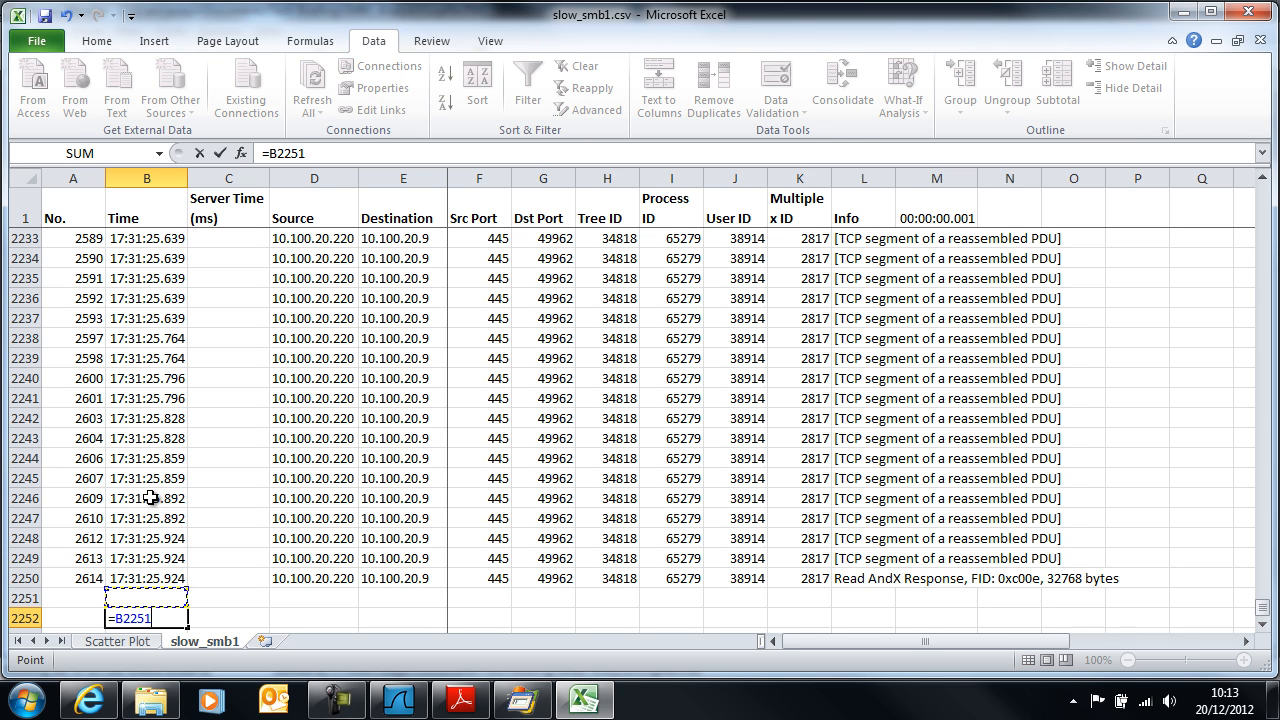
pyautogui.write('-b2')
pyautogui.press('Return')
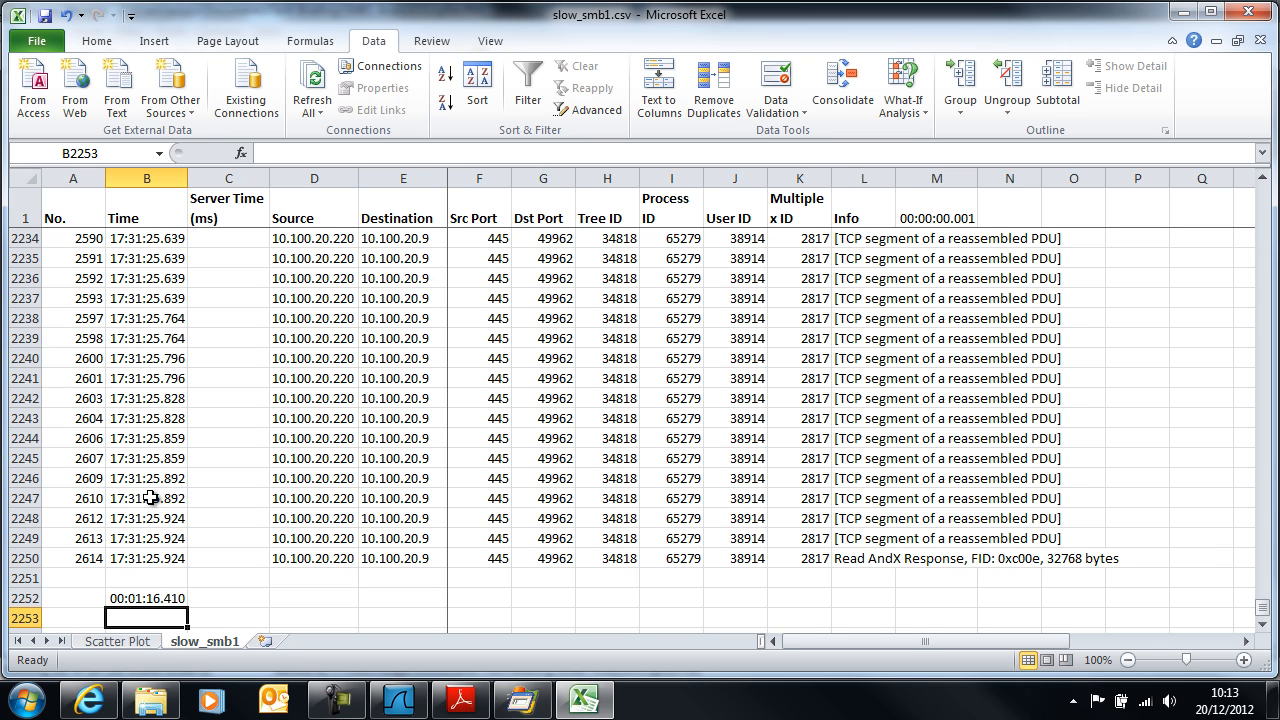
# Total the Server Time column in C2252 with =SUM(C3:C2251)
pyautogui.click(245, 599)
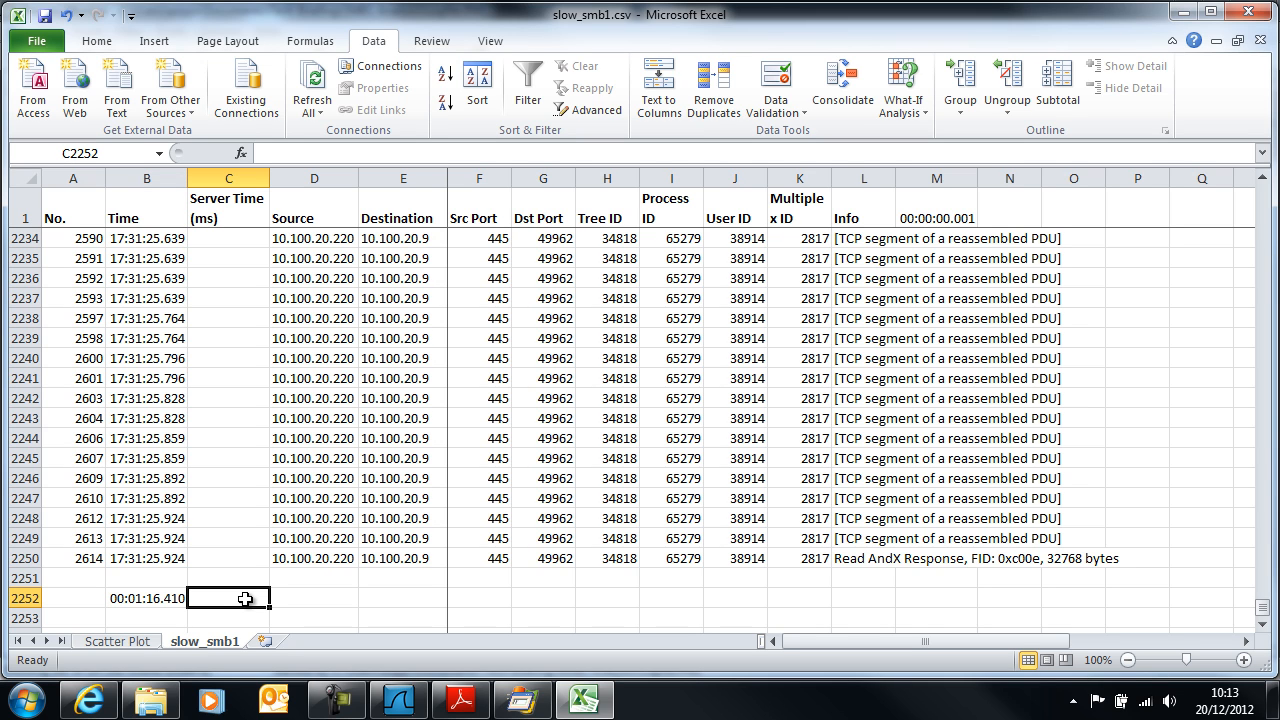
pyautogui.write('=')
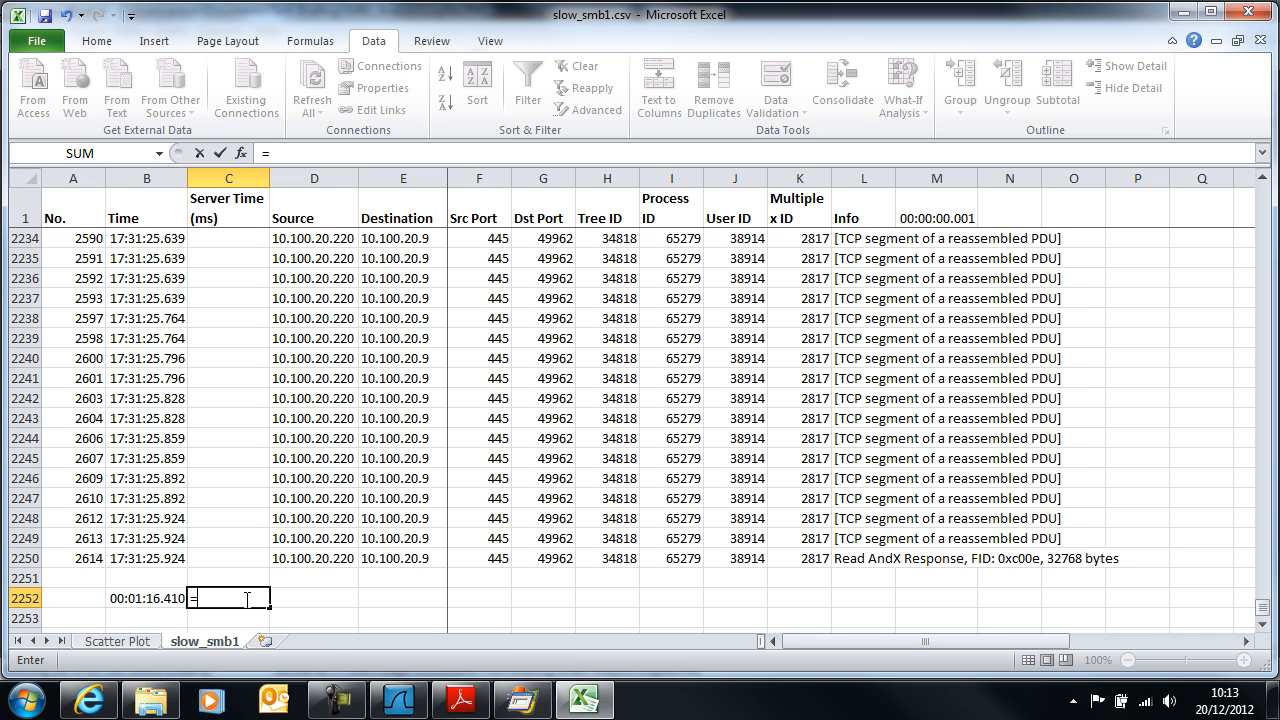
pyautogui.write('sum(')
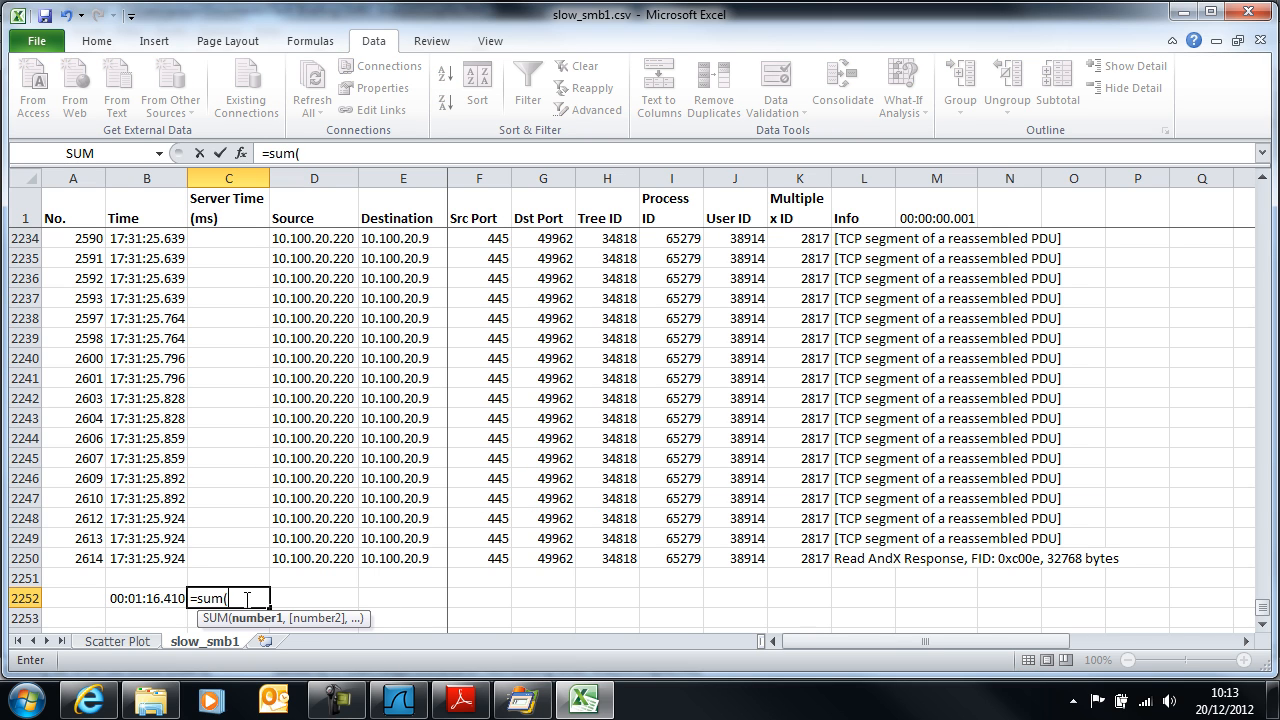
pyautogui.moveTo(245, 578)
pyautogui.mouseDown()
pyautogui.moveTo(245, 558)
pyautogui.moveTo(245, 598)
pyautogui.mouseUp()
pyautogui.press('Return')
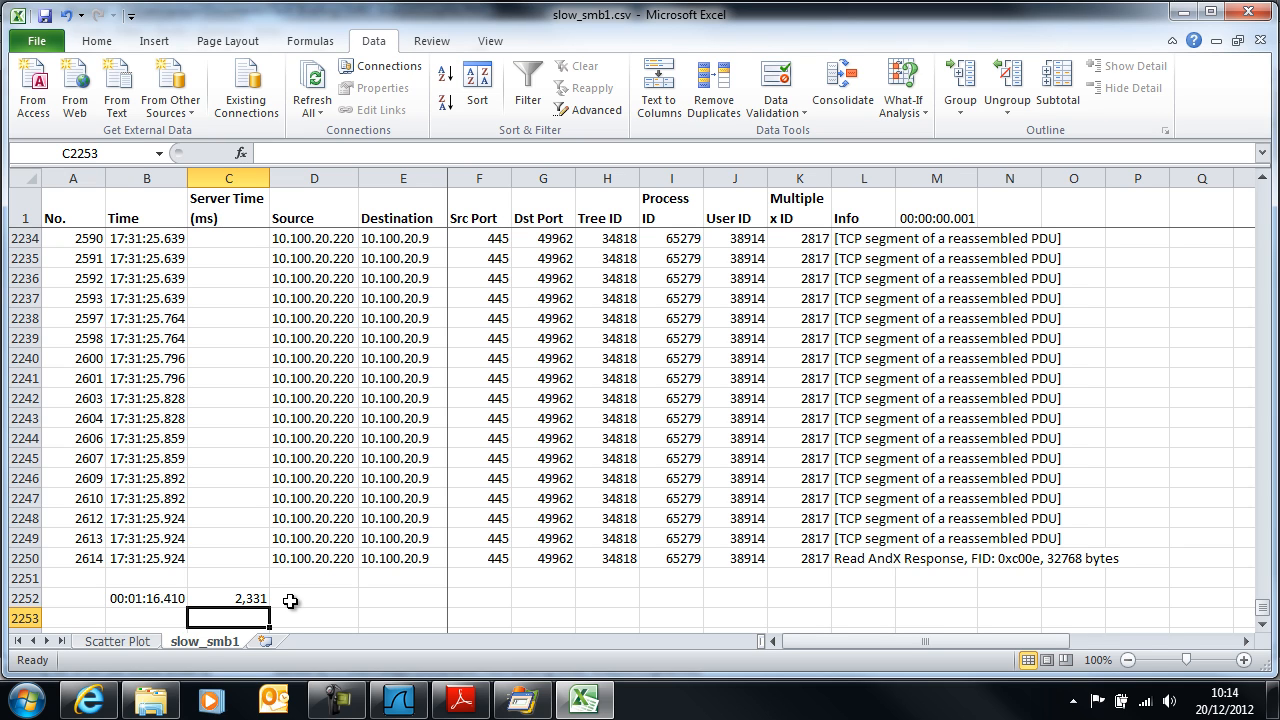
# Examine the network diagram in Topology.pdf in Adobe Reader and return to the Server Time total in Excel
pyautogui.click(458, 701)
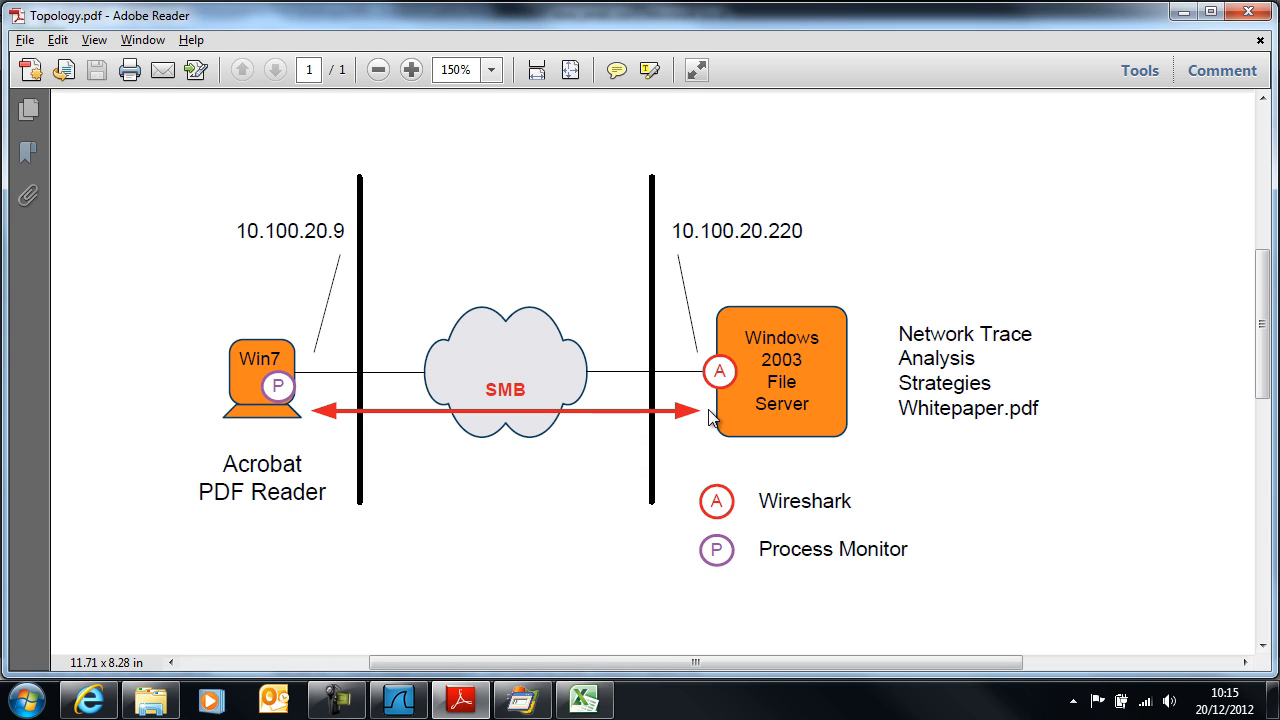
pyautogui.hotkey('alt', 'Tab')
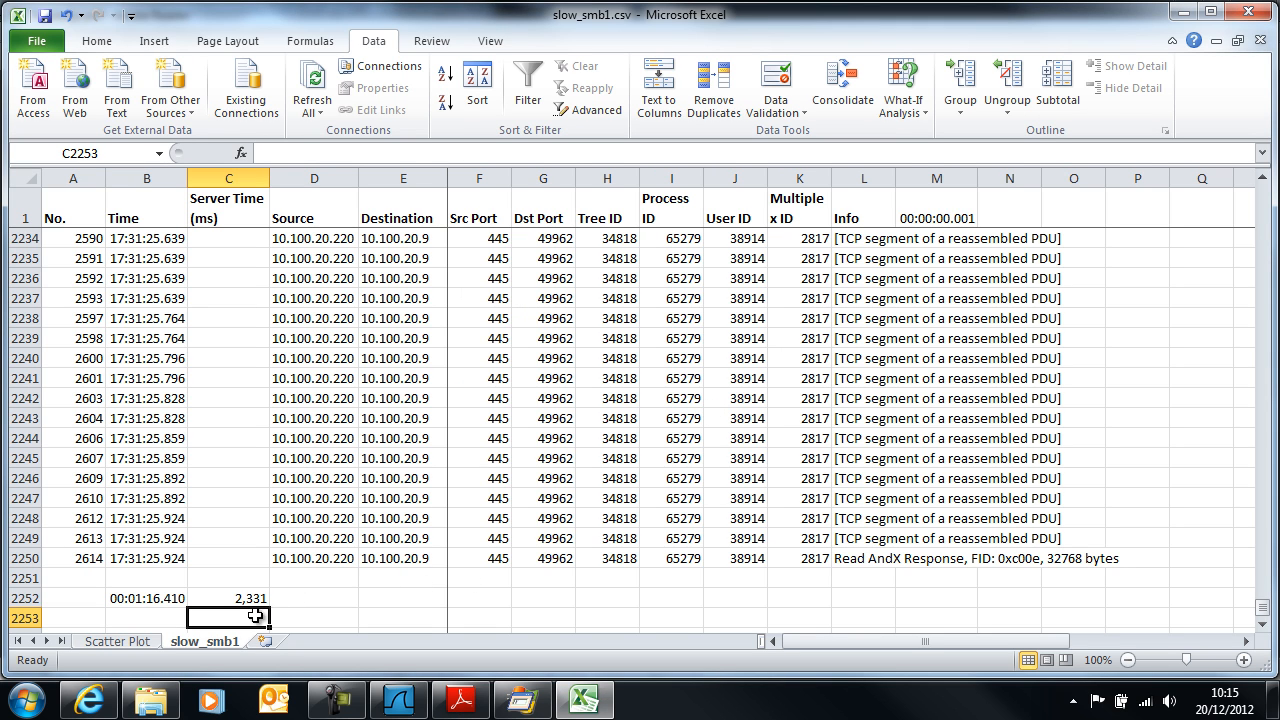
pyautogui.moveTo(252, 597); pyautogui.dragTo(342, 597)
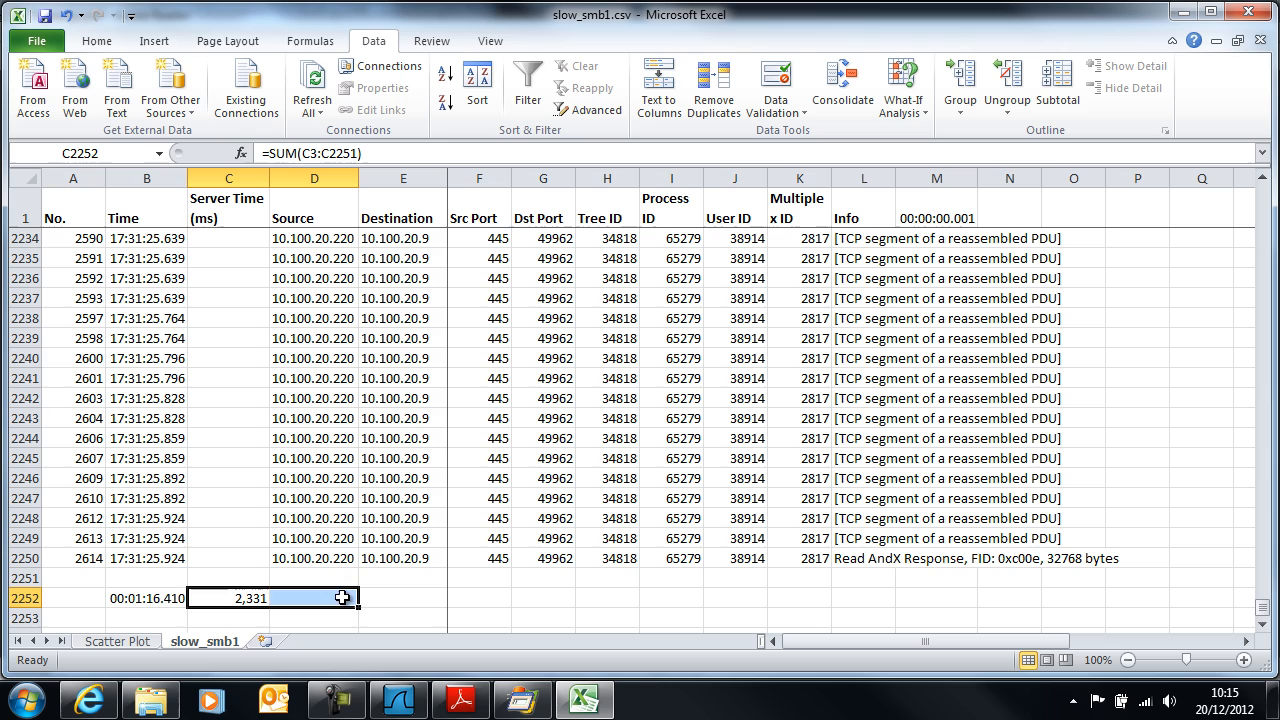
pyautogui.click(250, 599)
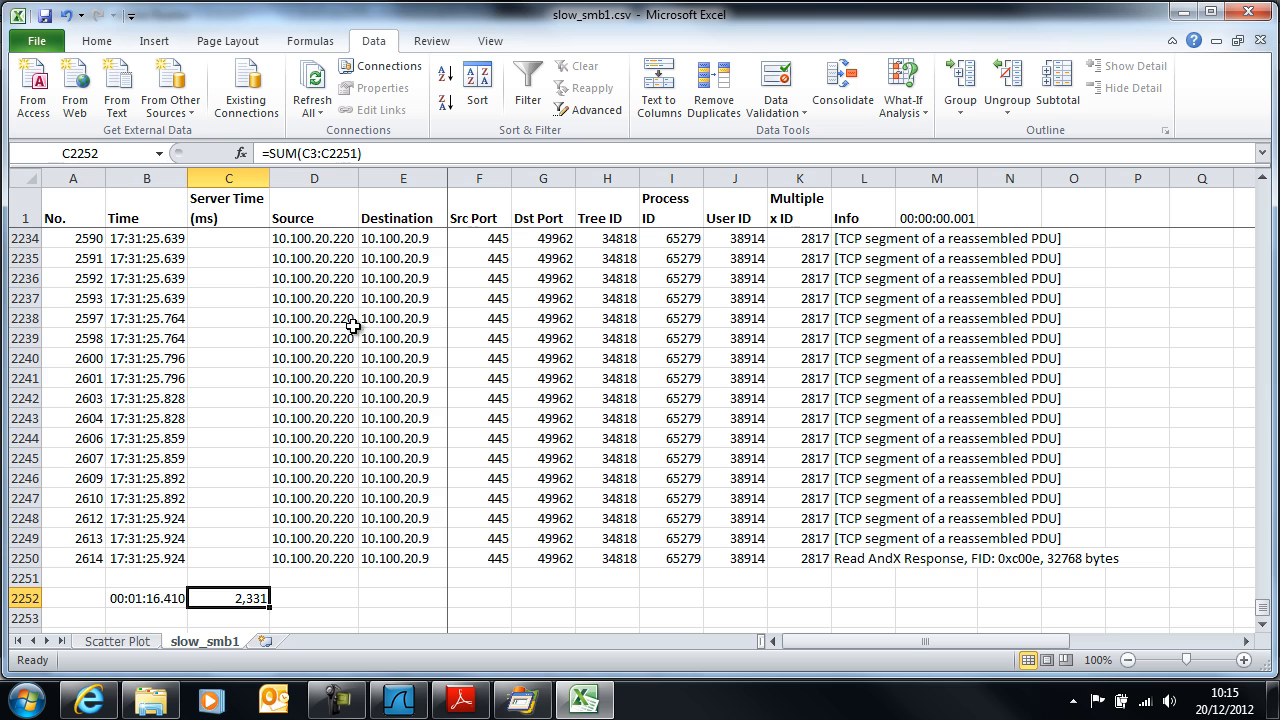
# Examine the Multiplex ID values of the TCP segment rows near the end of the trace
pyautogui.click(846, 275)
pyautogui.press('Left')
pyautogui.press('Down')
pyautogui.press('Down')
pyautogui.press('Down')
pyautogui.press('Down')
pyautogui.press('Down')
pyautogui.press('Down')
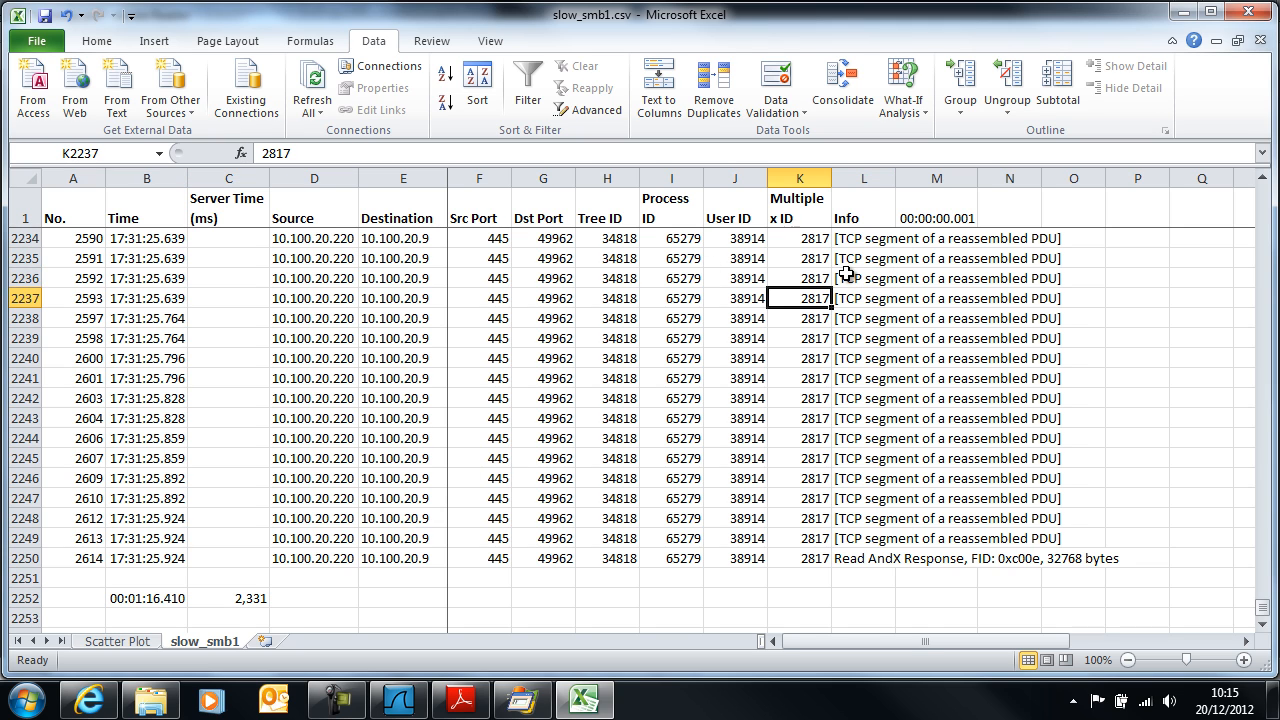